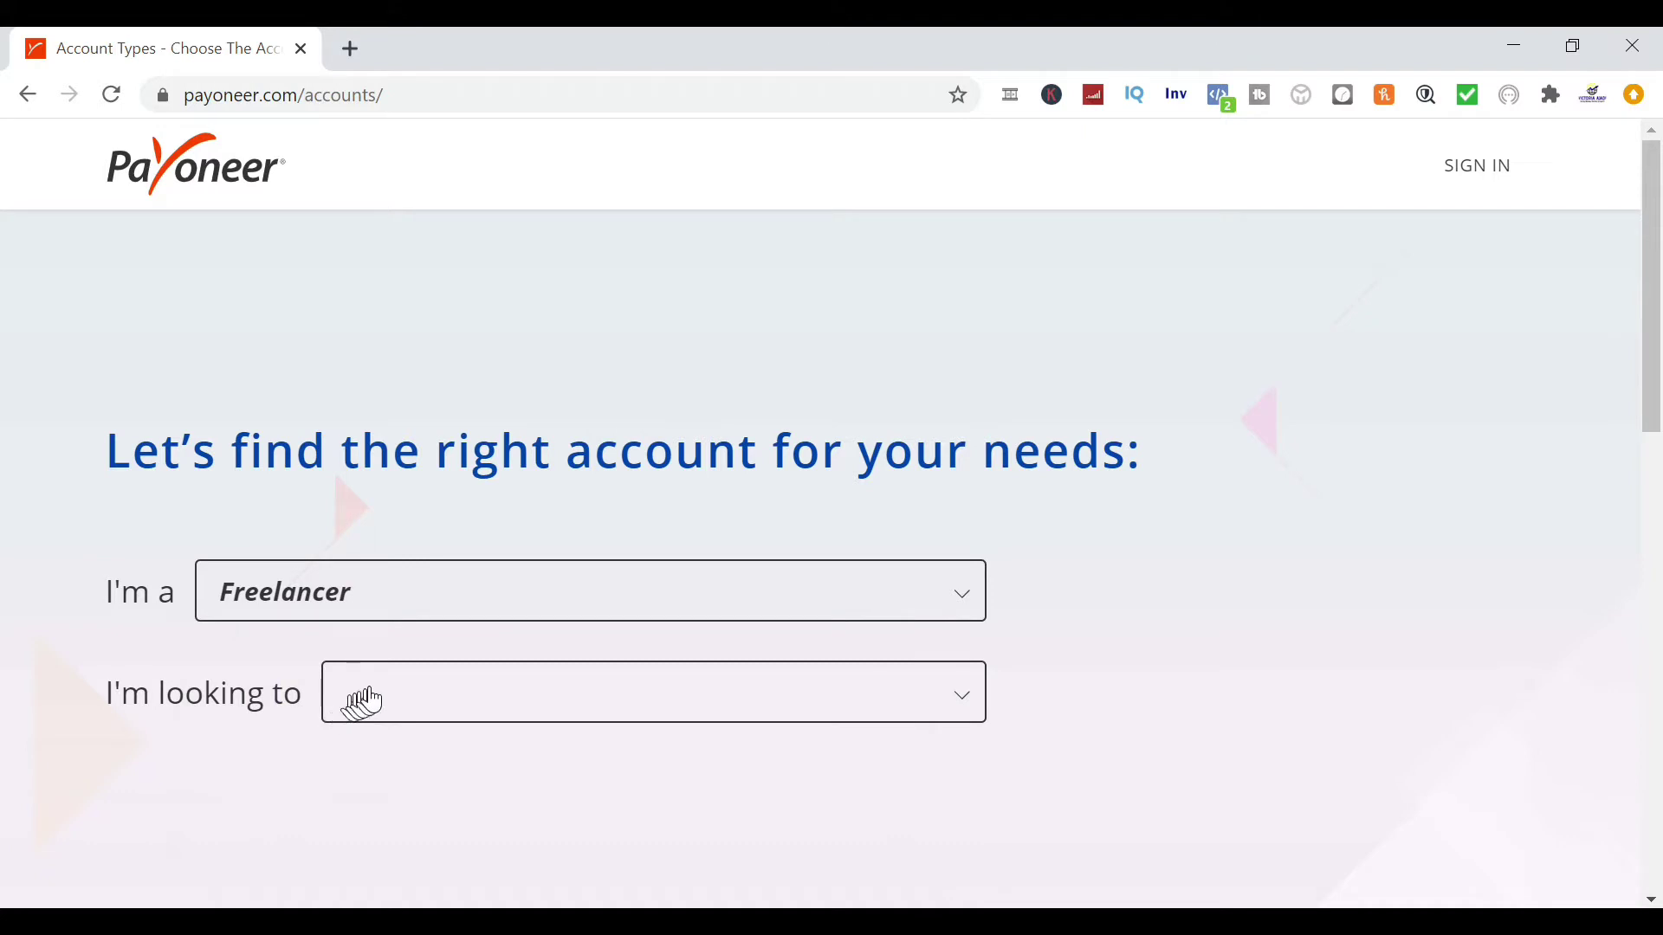
Answer that you get paid by international clients, under $10,000 monthly, and review the Freelancer offer
click(370, 697)
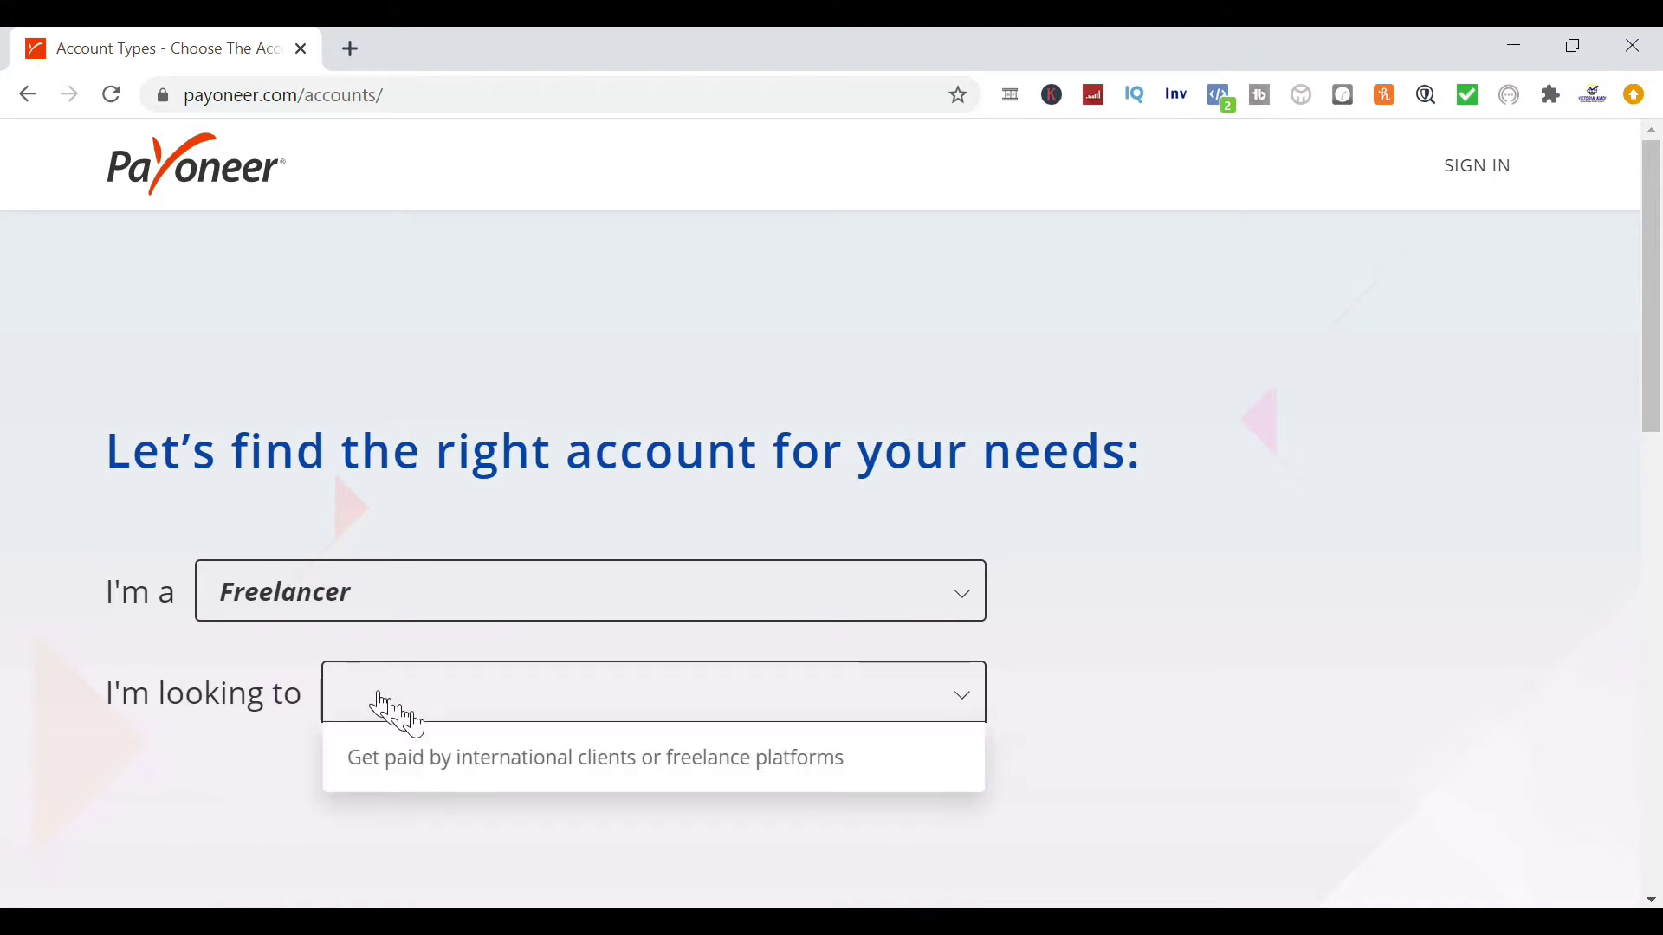
click(478, 766)
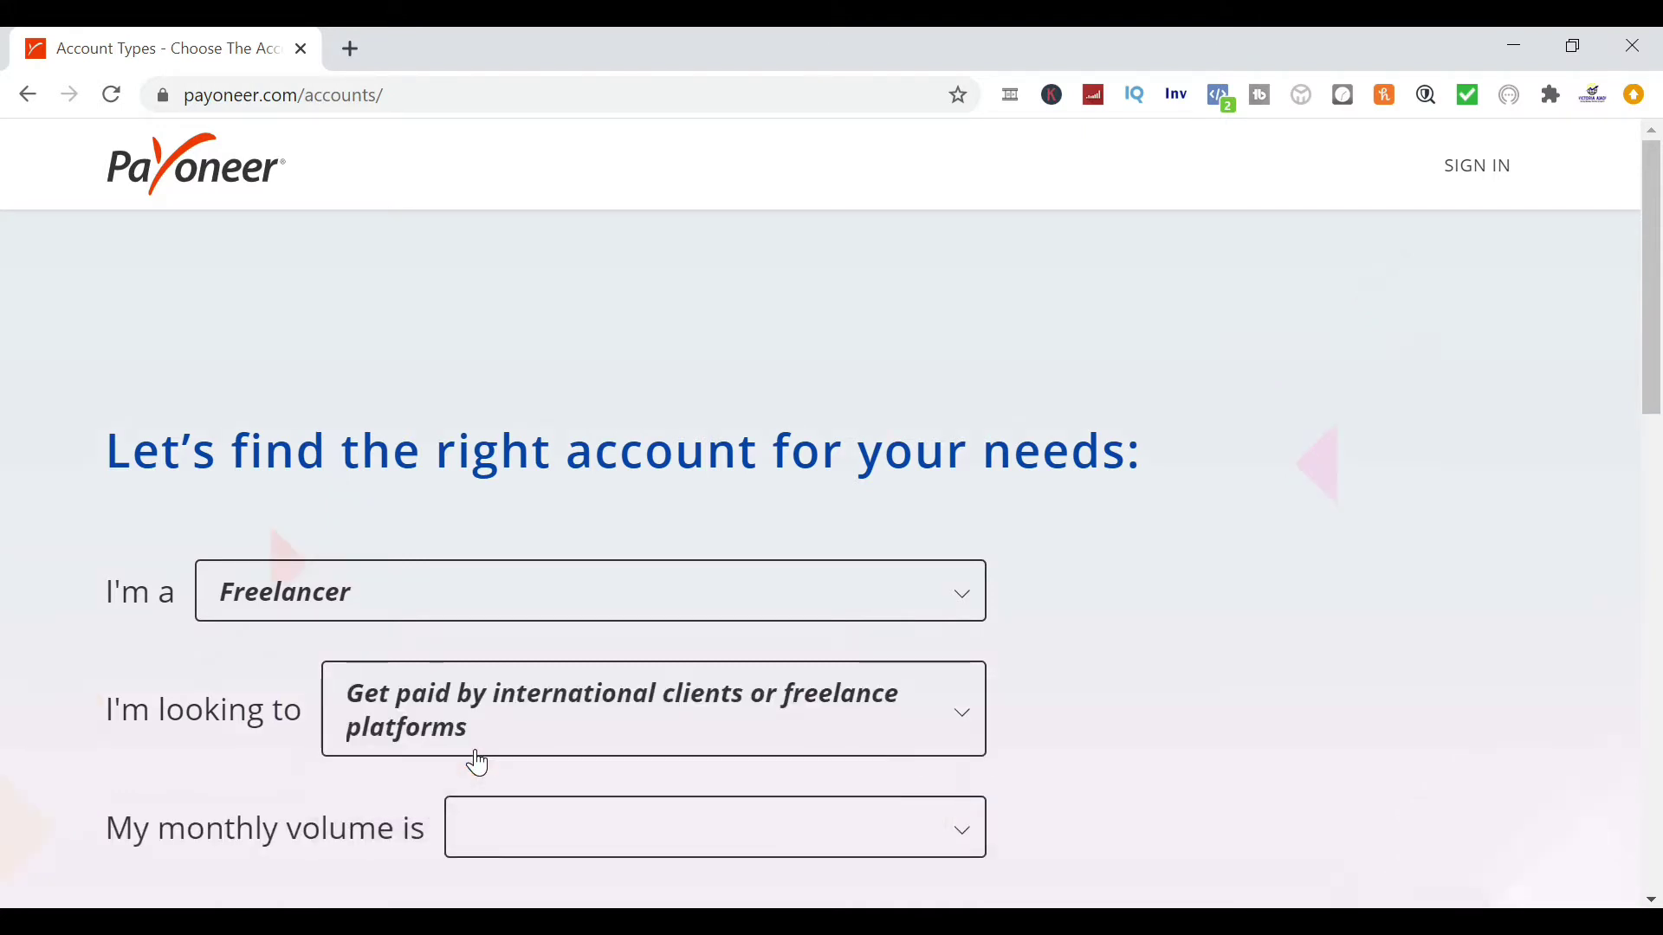
click(1652, 901)
scroll(1652, 901, down, 3)
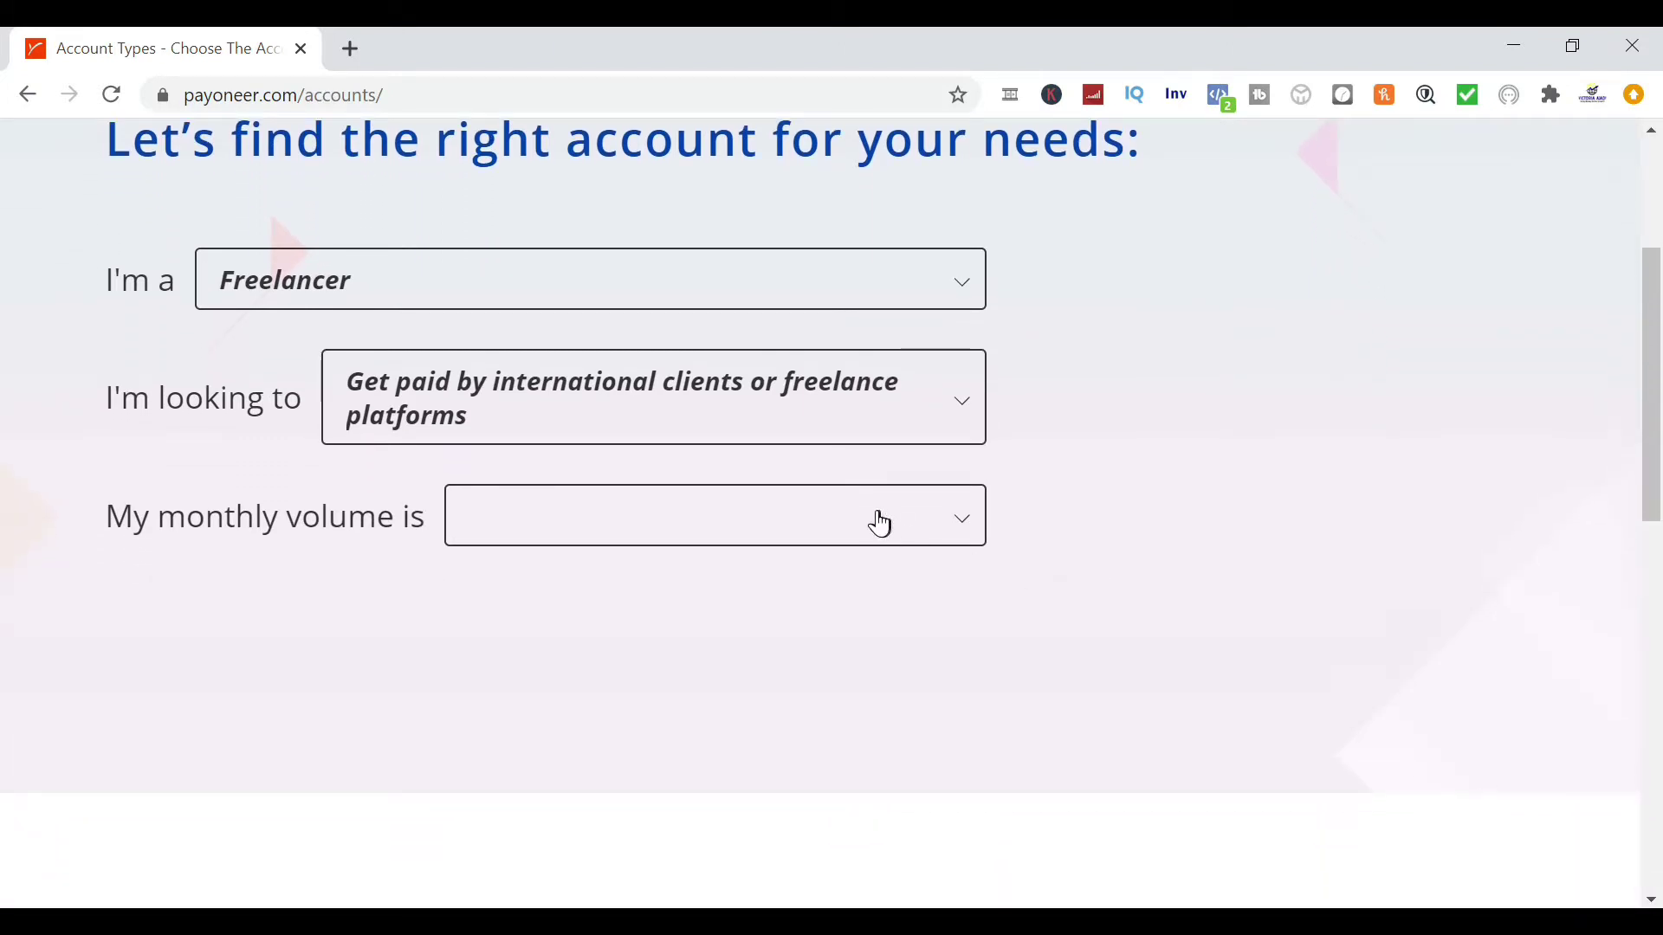
click(881, 524)
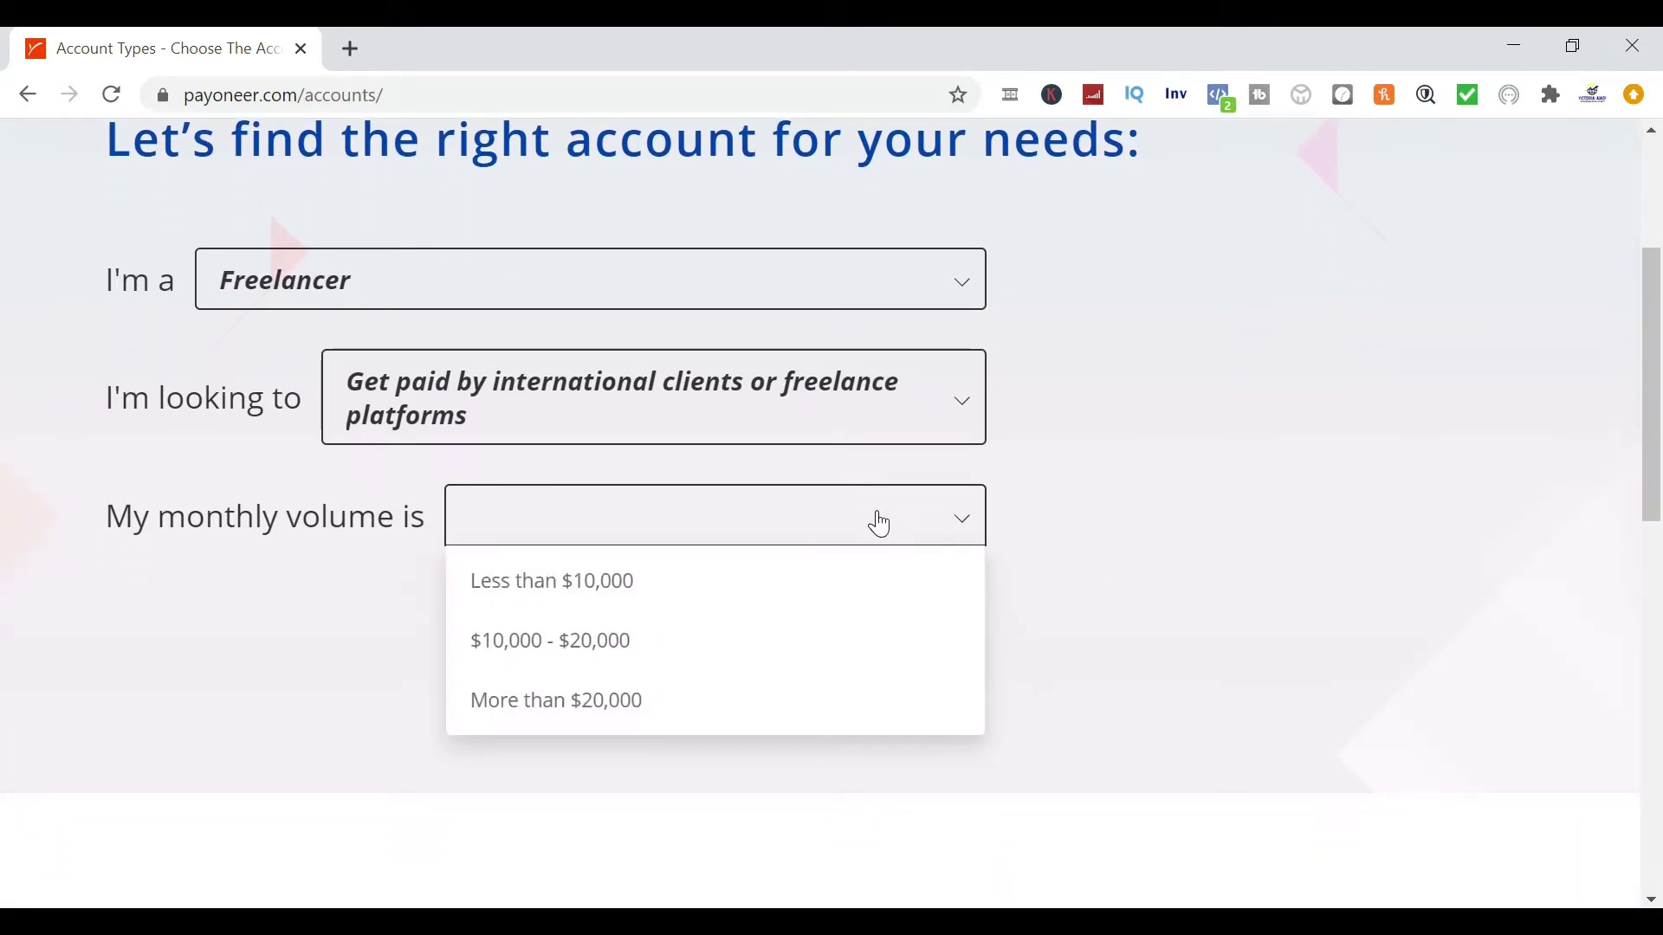
click(594, 591)
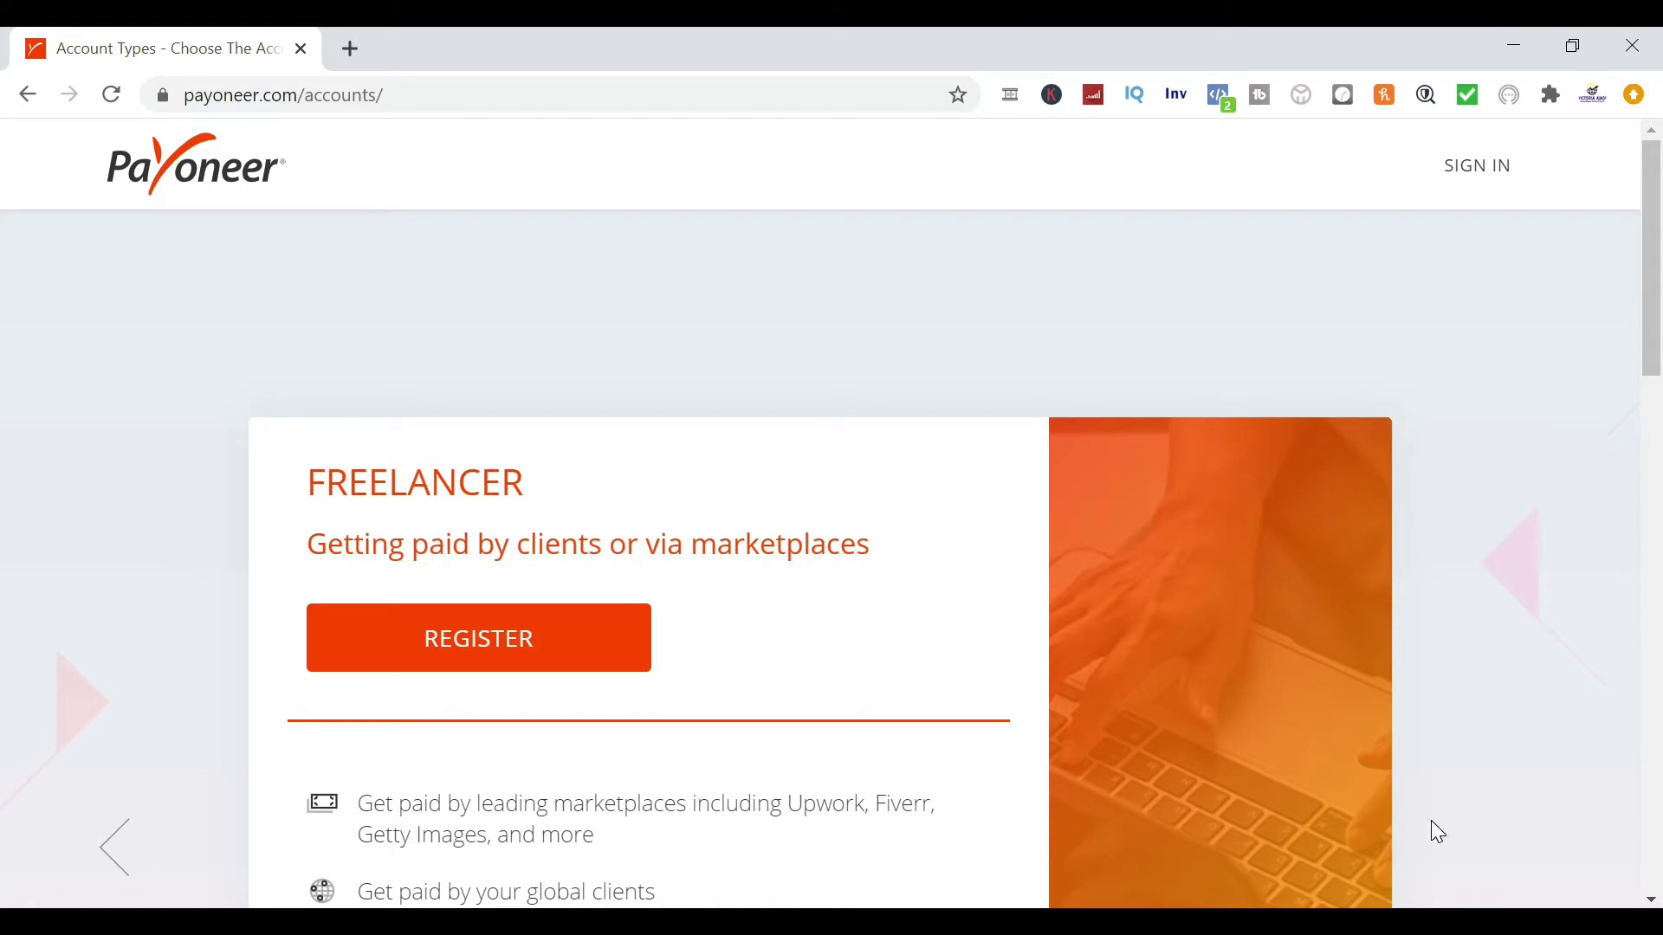
scroll(1648, 901, down, 3)
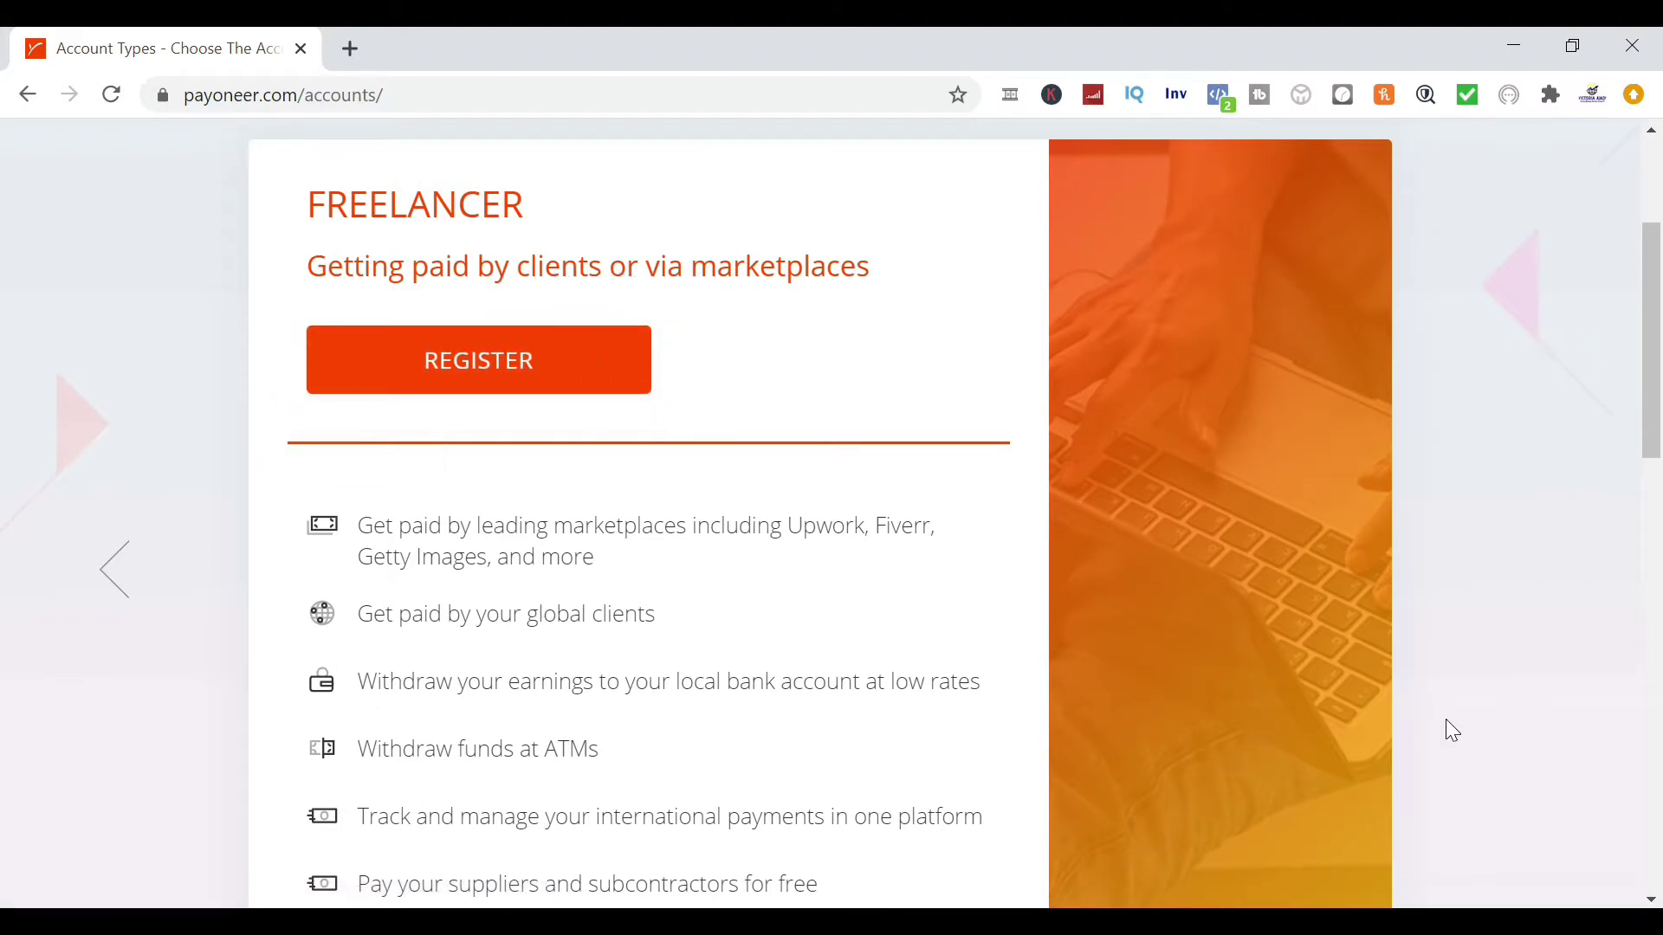
Register as an Individual Freelancer, filling in name, email twice and date of birth
click(512, 648)
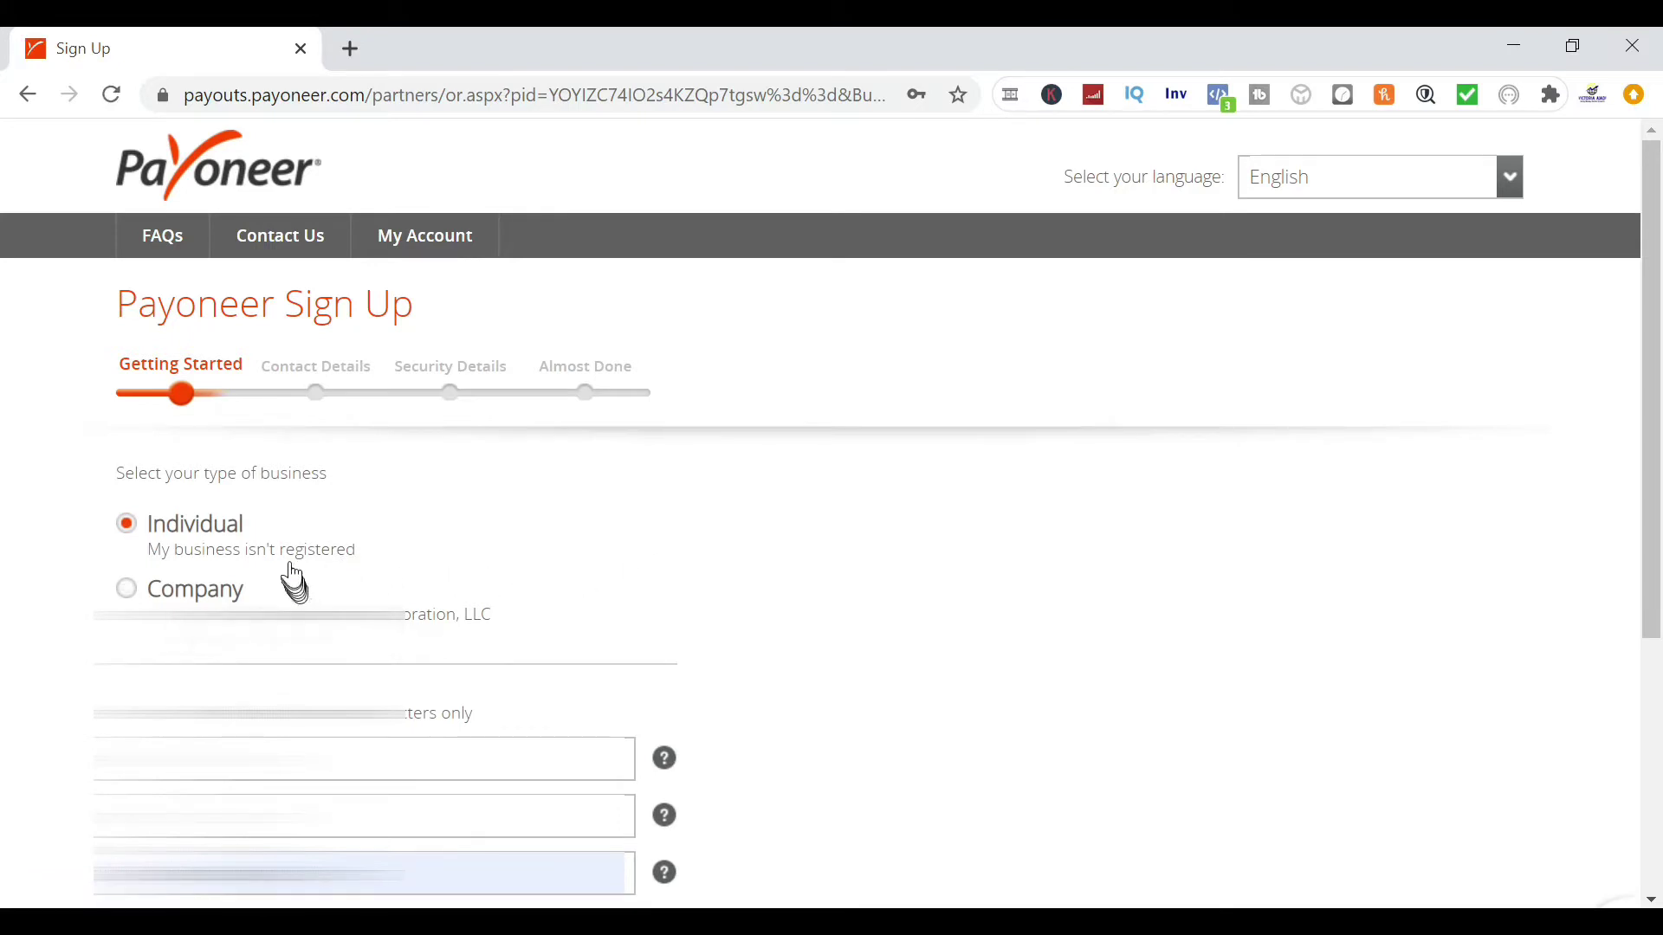
drag(1650, 555, 1650, 703)
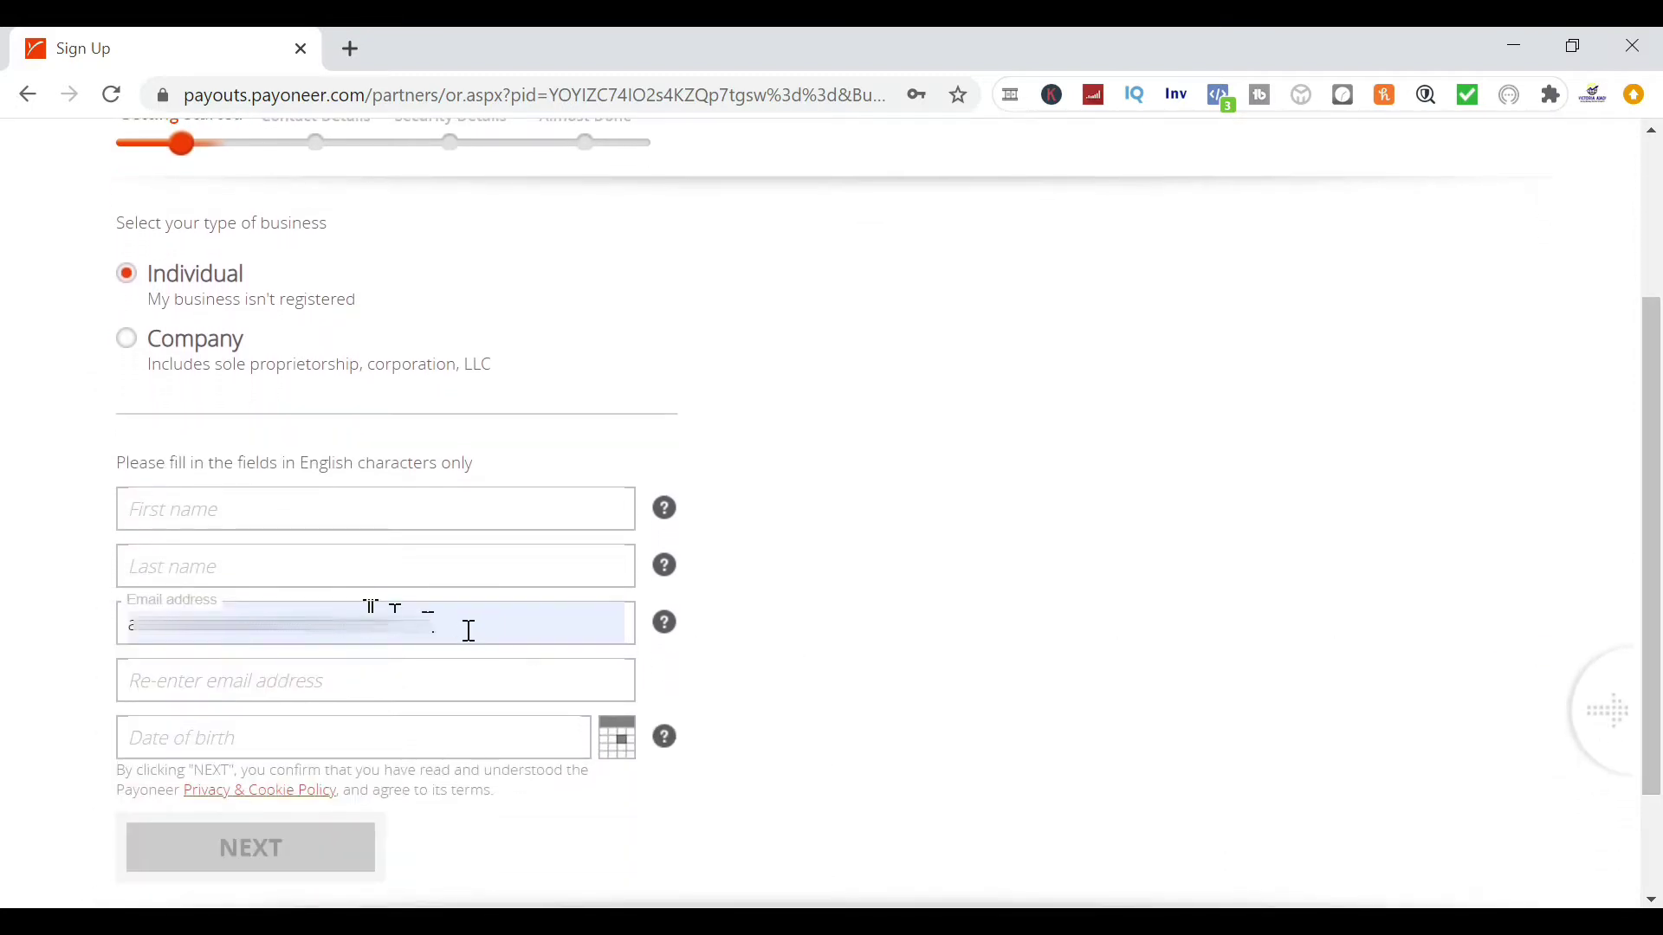
click(307, 507)
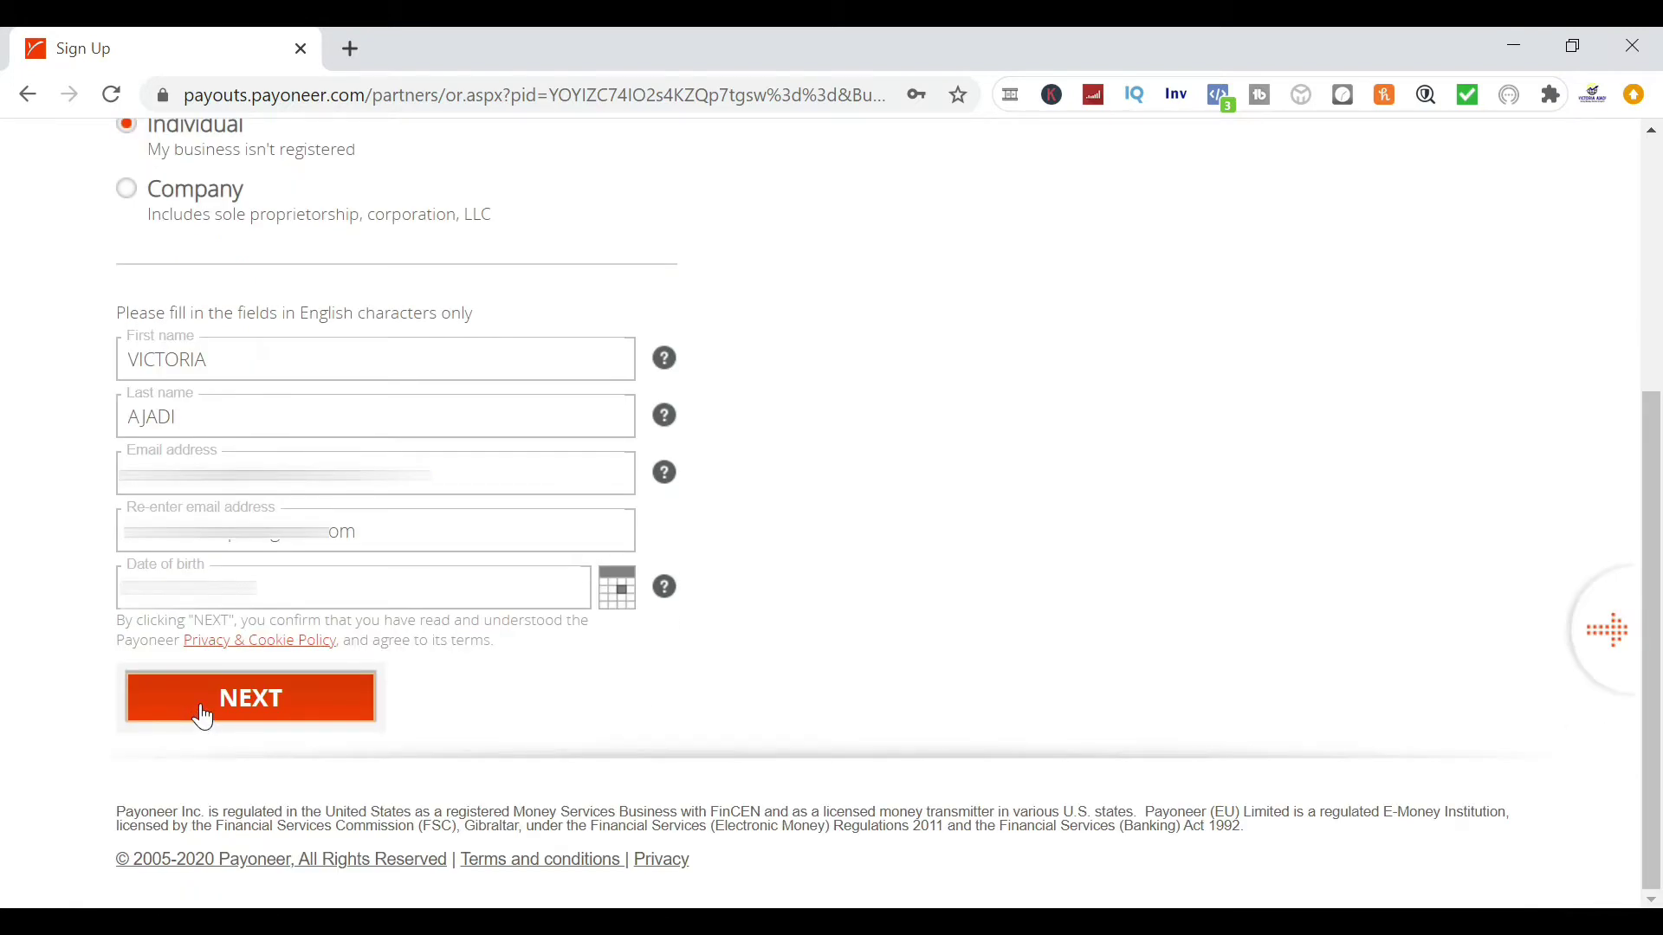
click(204, 717)
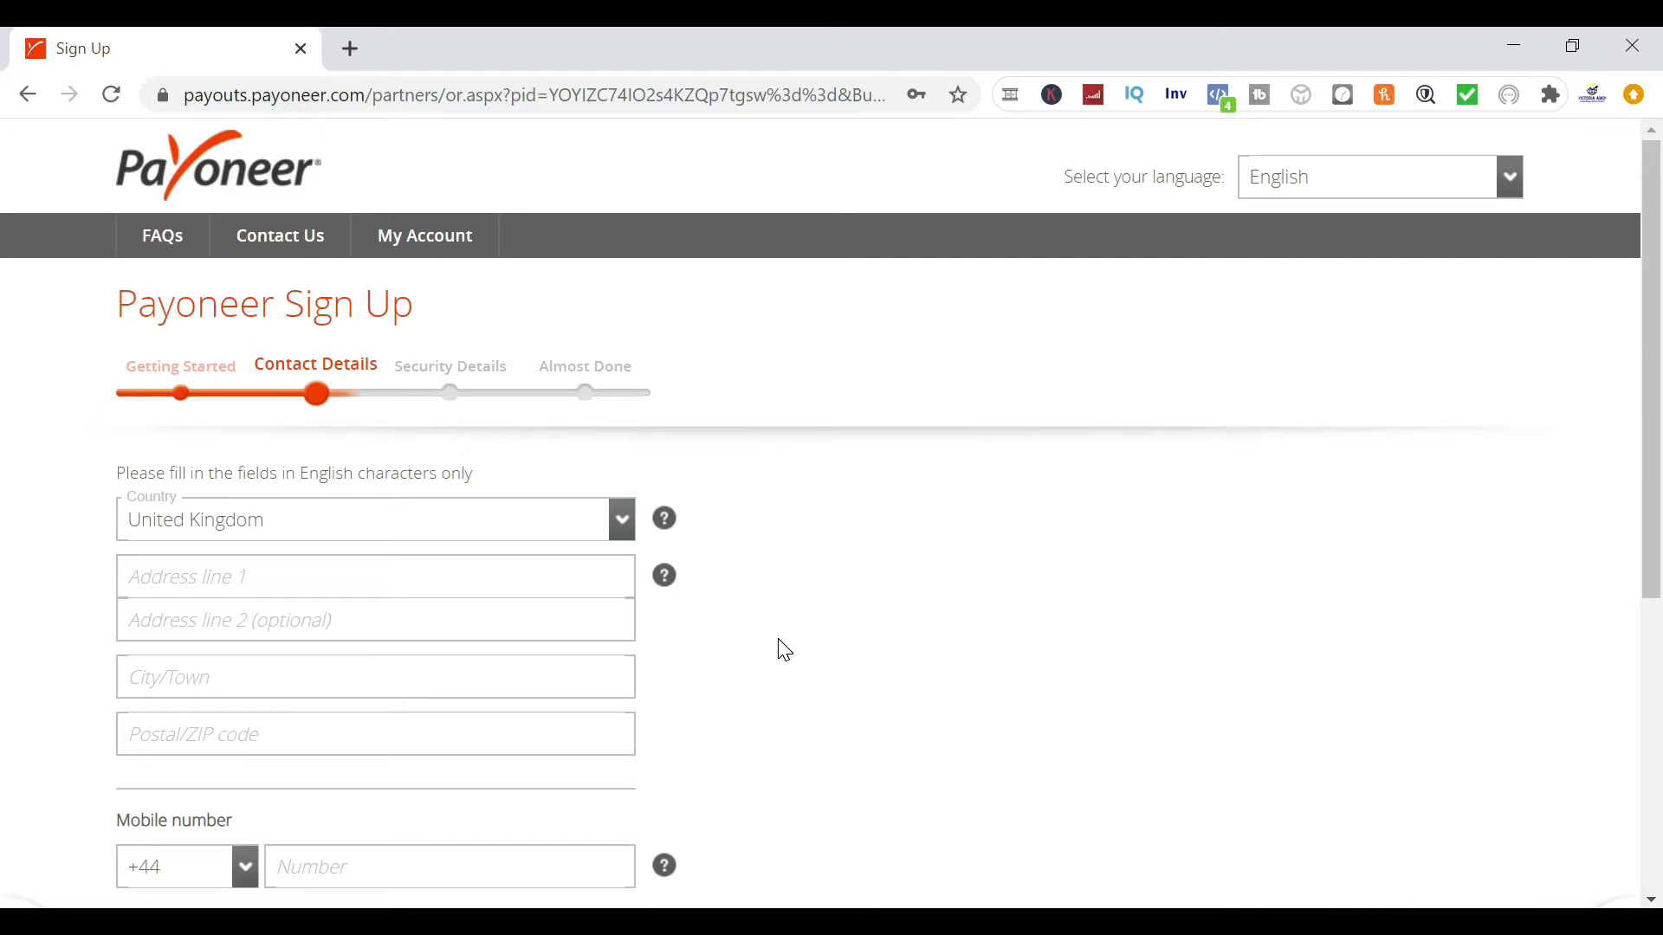
Set the country of residence to United Kingdom
click(629, 526)
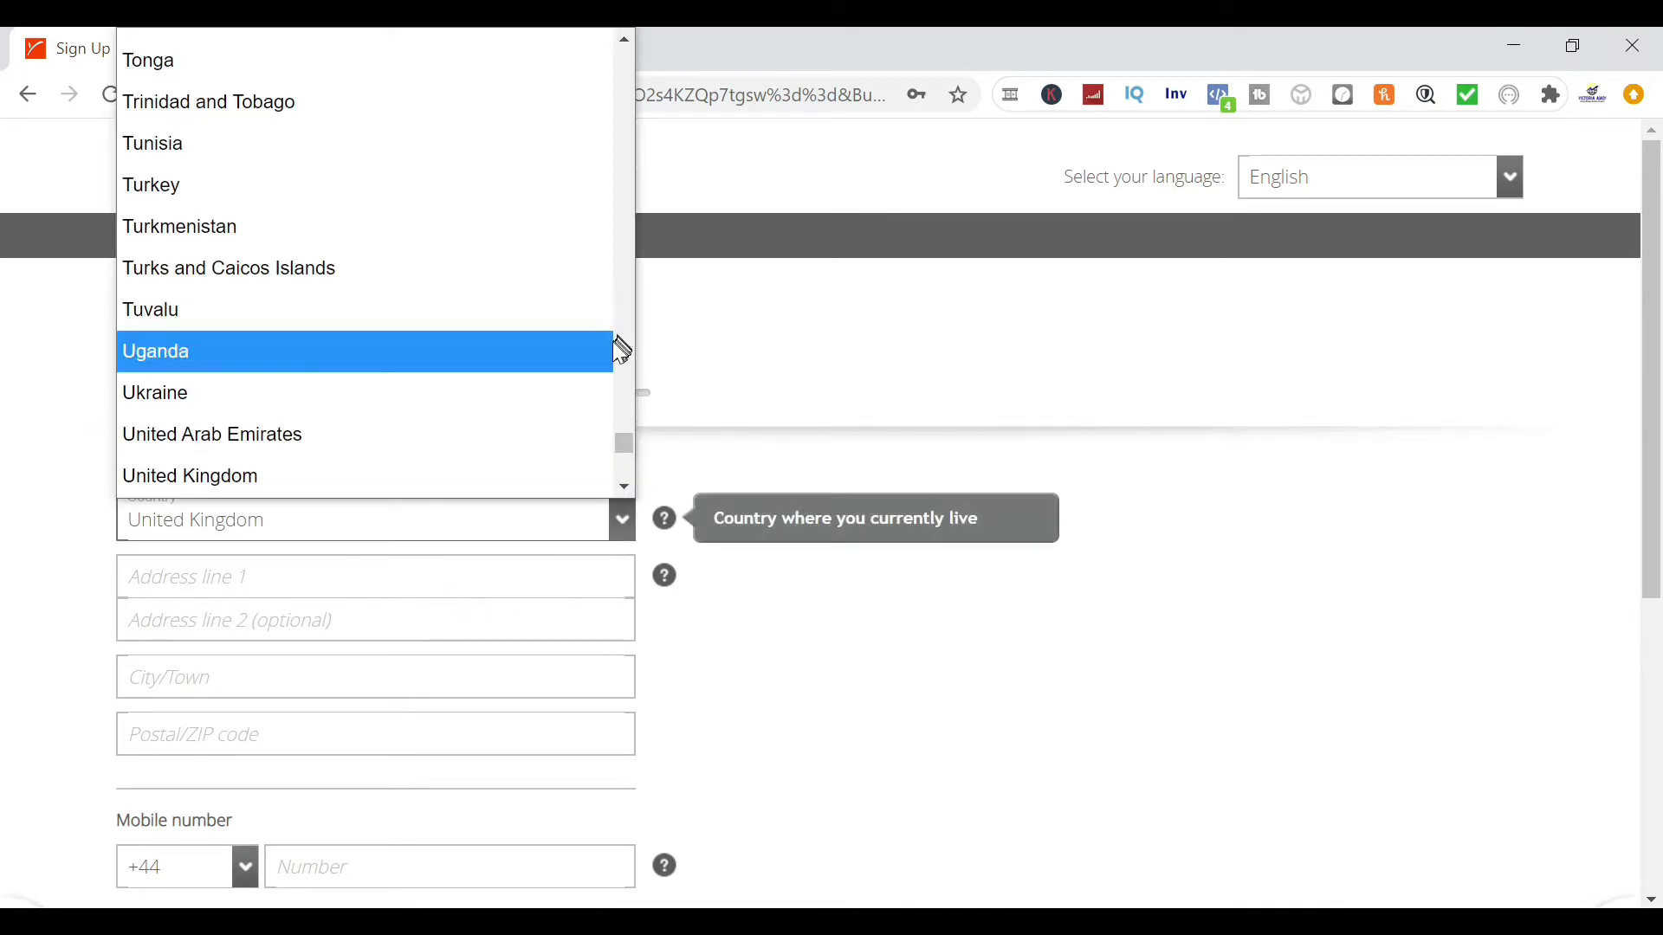
click(397, 529)
click(343, 523)
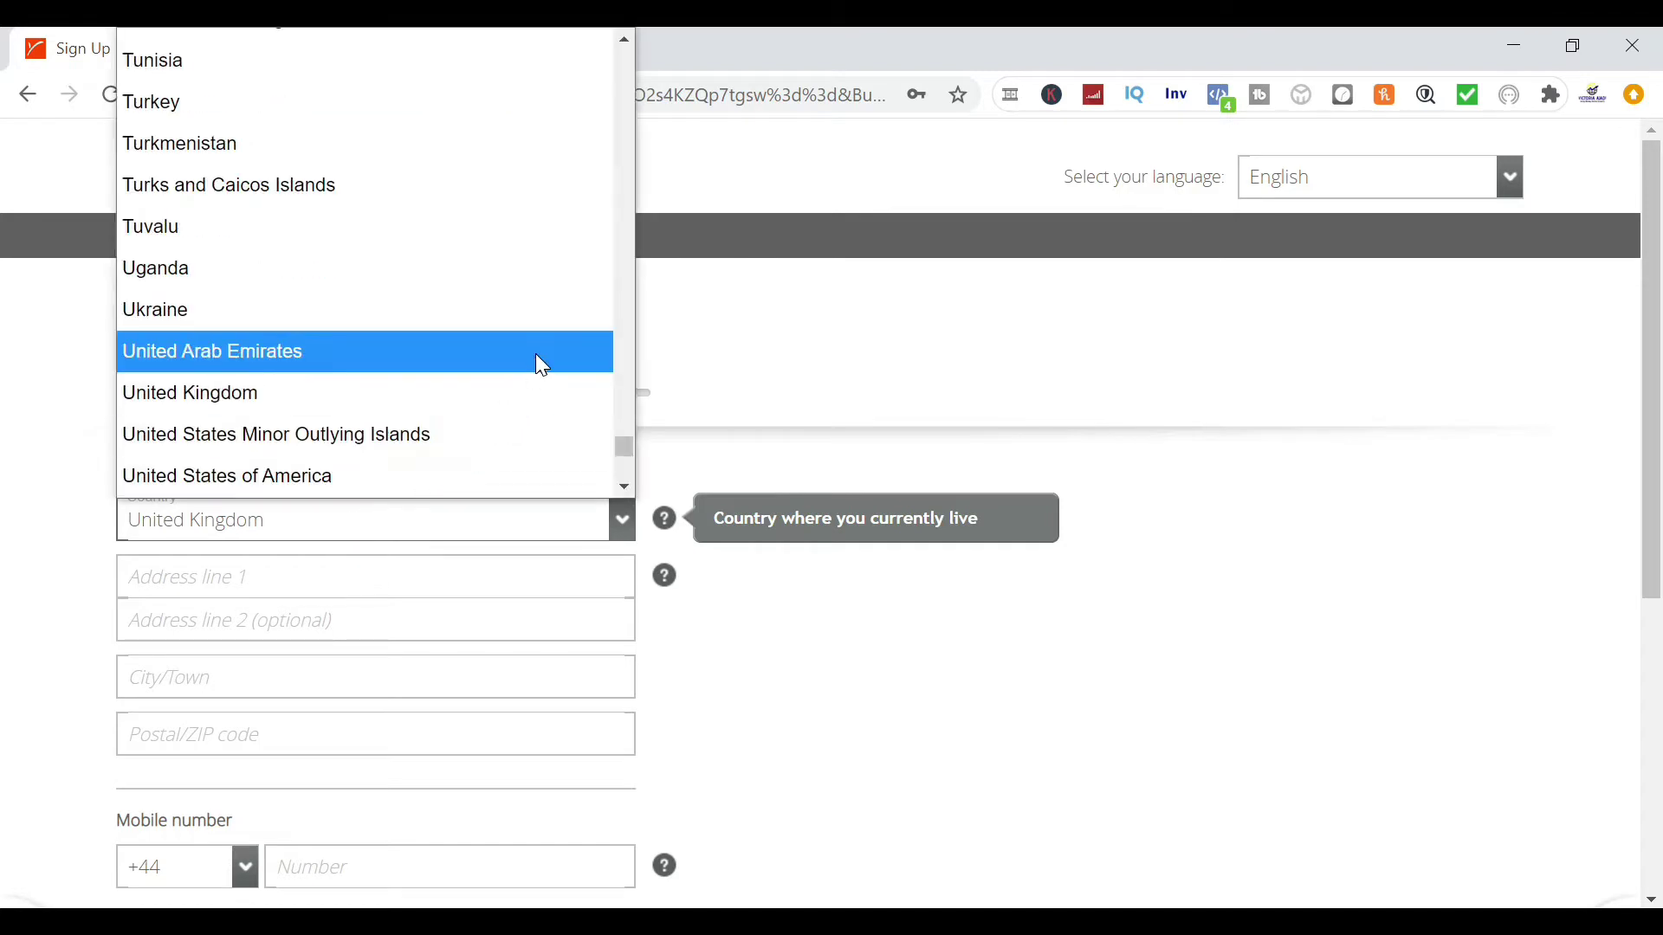
key(n)
key(n)
key(n)
key(n)
key(n)
key(n)
key(n)
key(n)
key(n)
key(n)
key(n)
key(n)
key(n)
key(n)
key(n)
key(Tab)
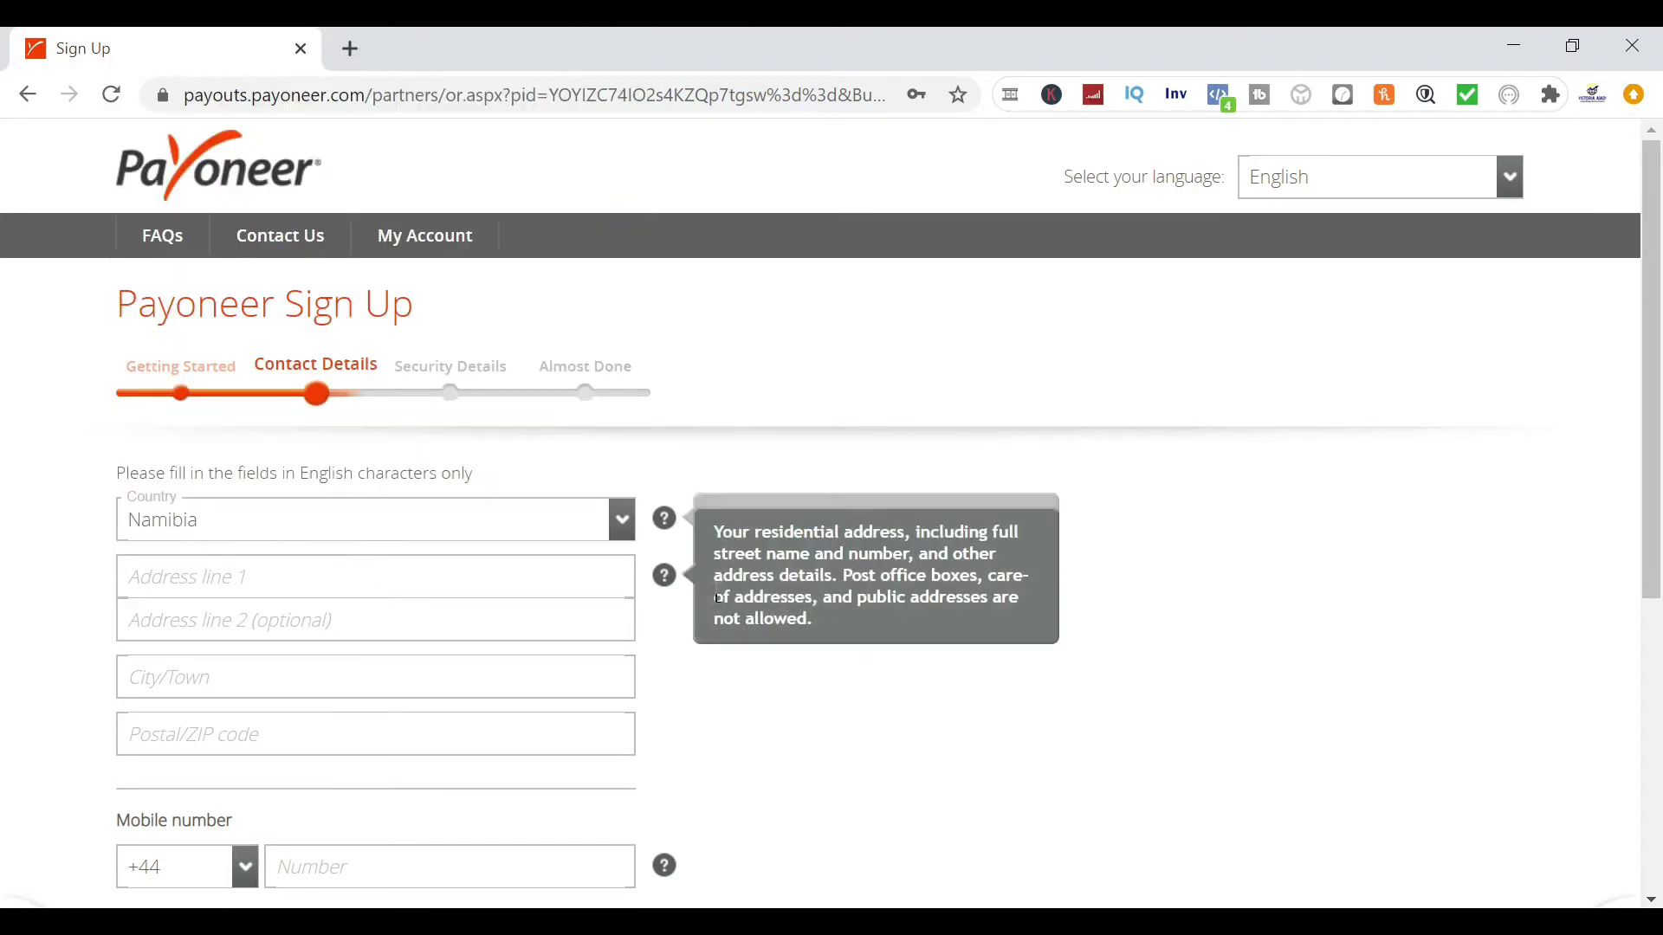
click(622, 525)
key(u)
key(u)
key(u)
key(u)
key(u)
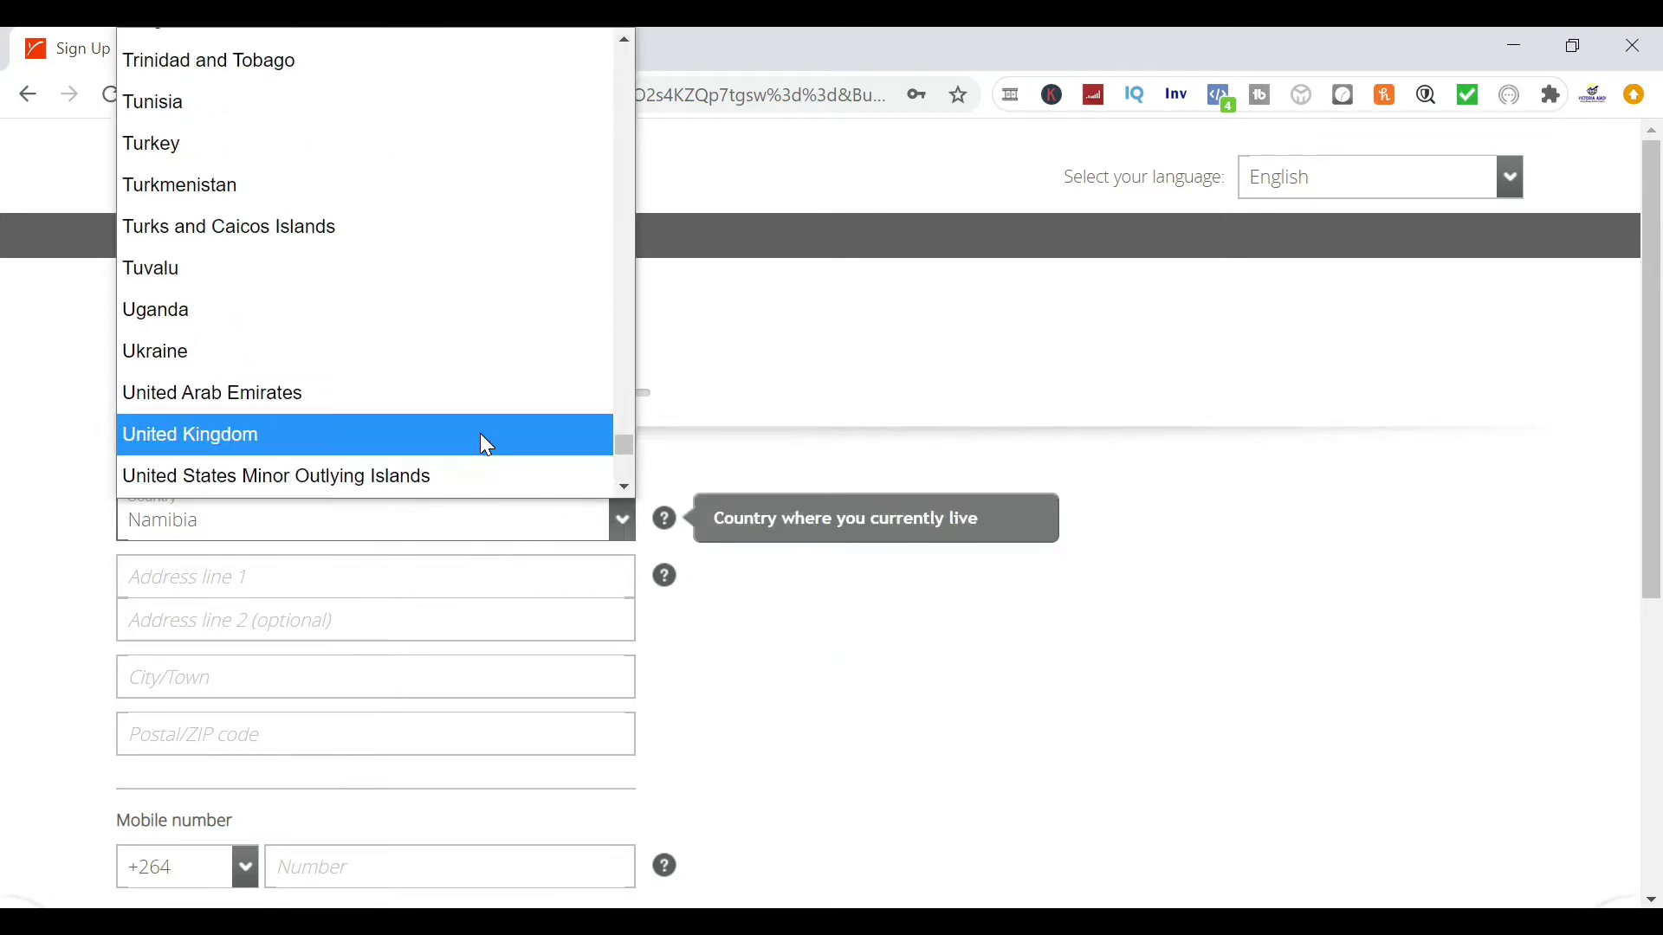
click(487, 445)
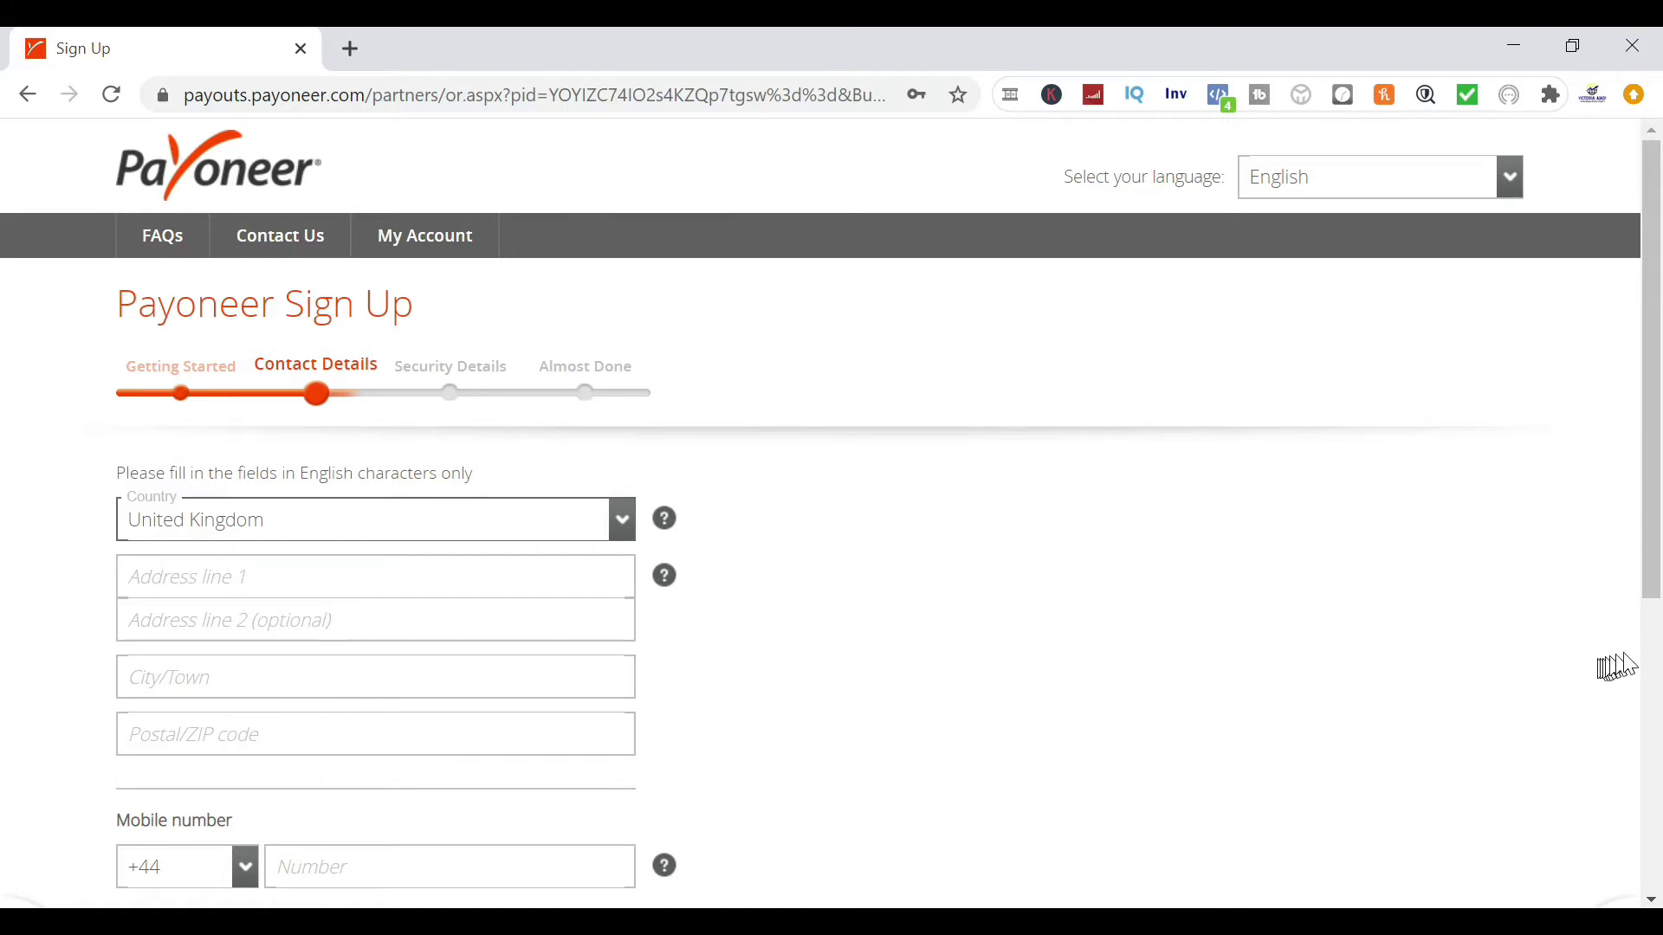
Fill in address, city, postcode and mobile number, then enter the phone-call verification code
click(1656, 689)
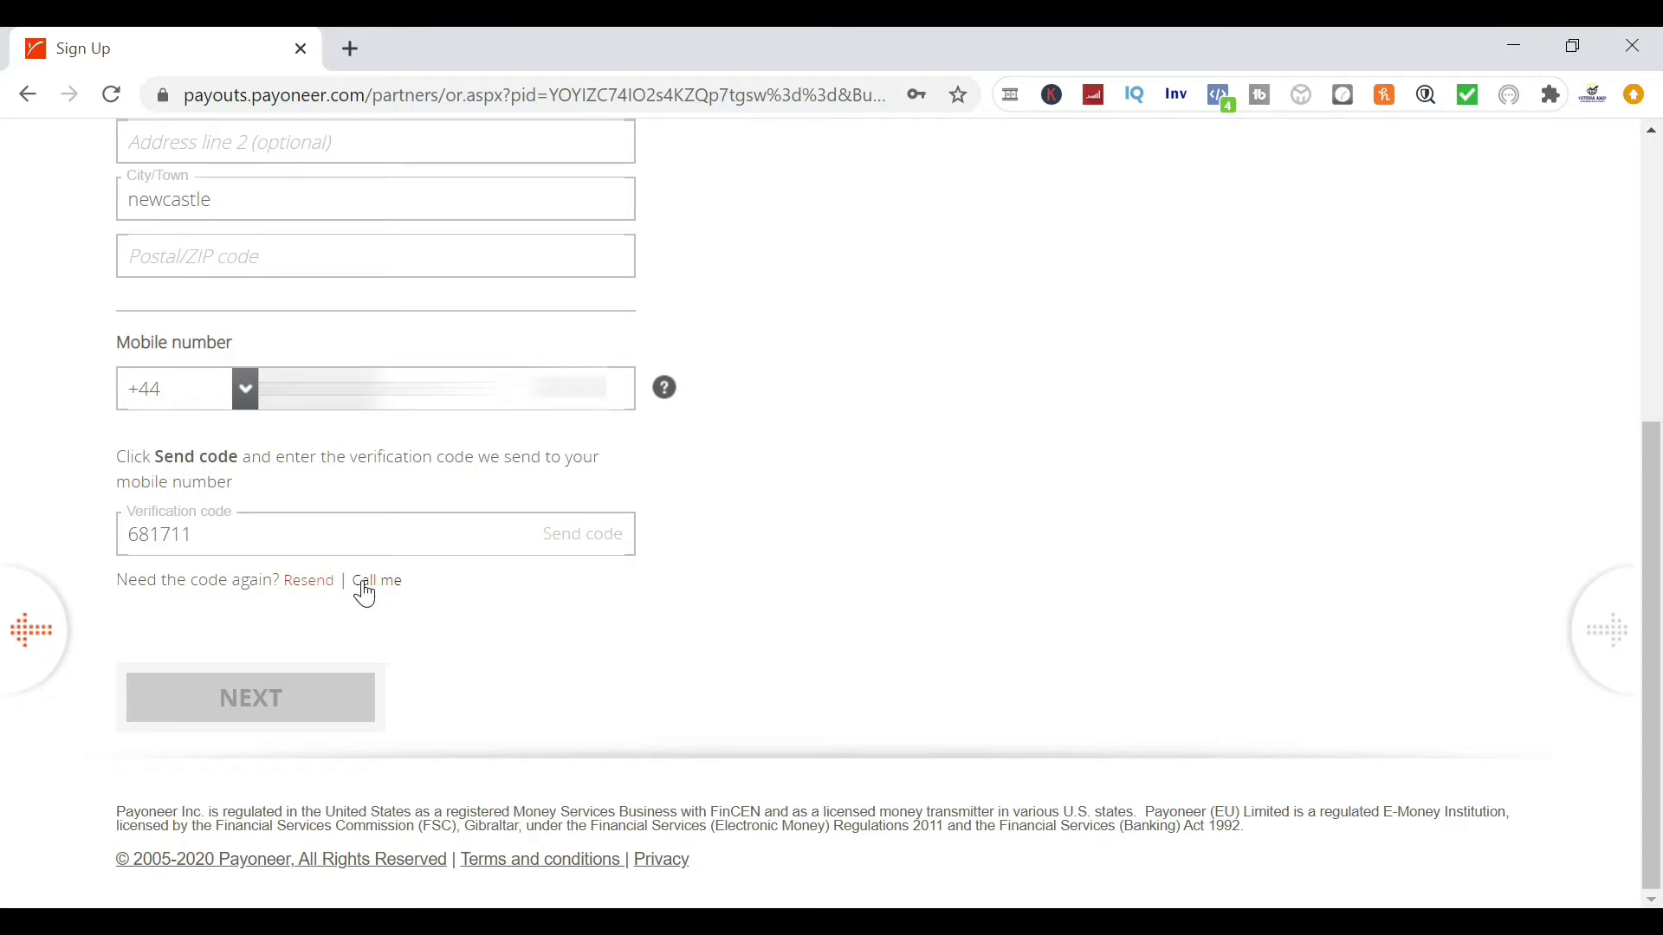
click(364, 585)
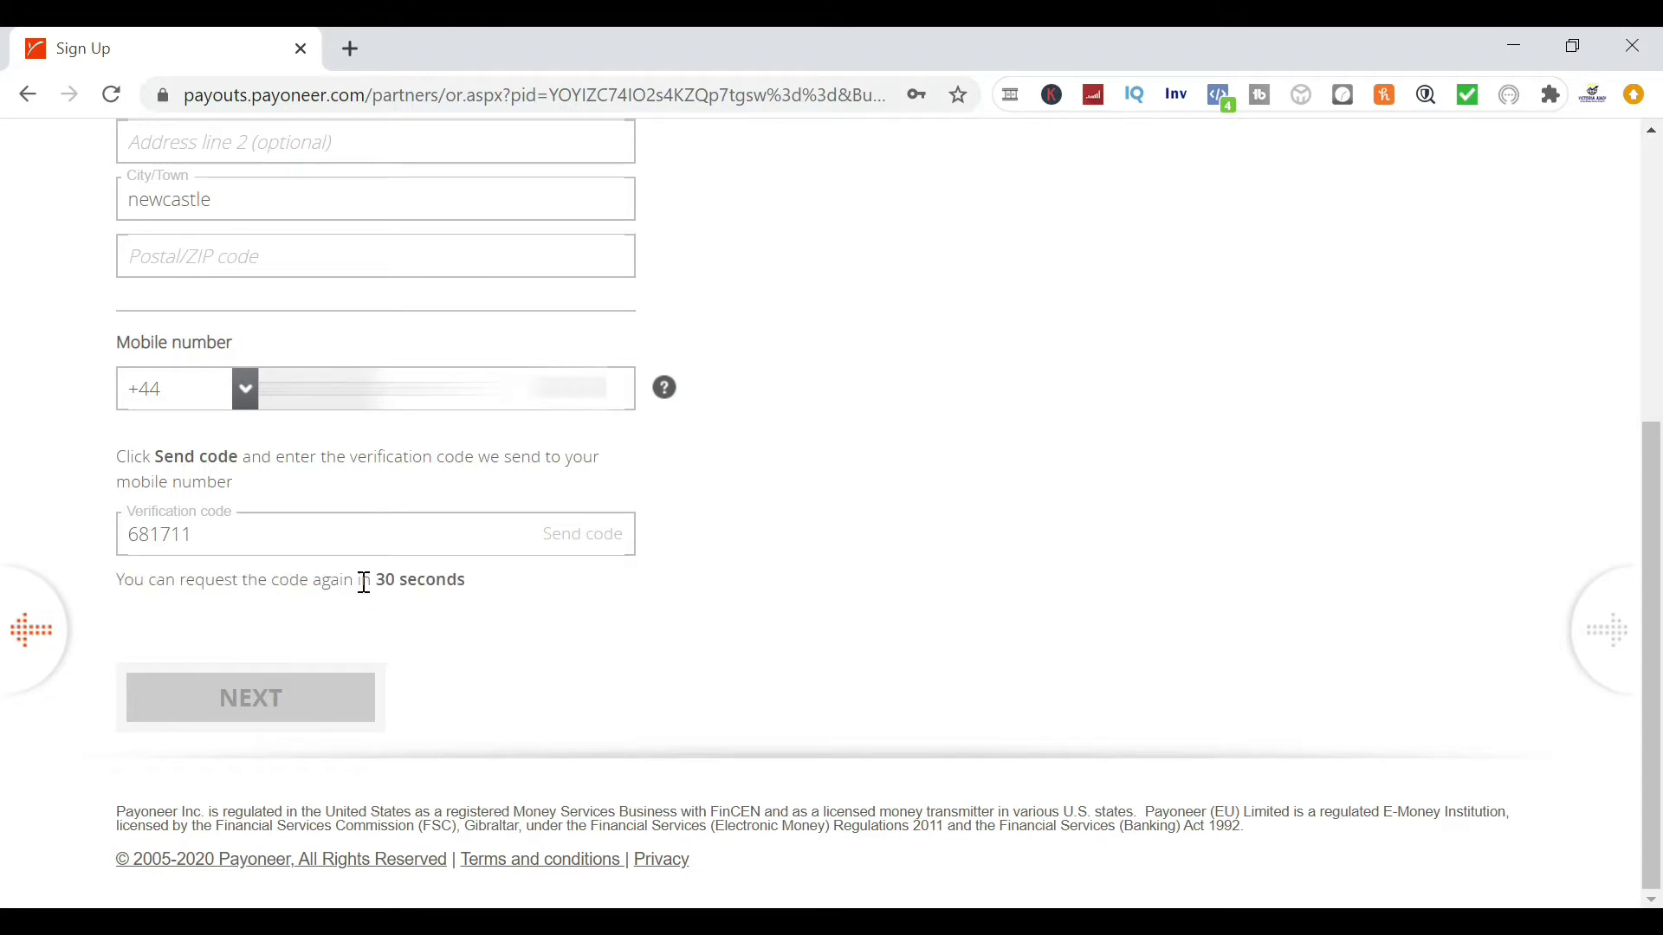
click(252, 545)
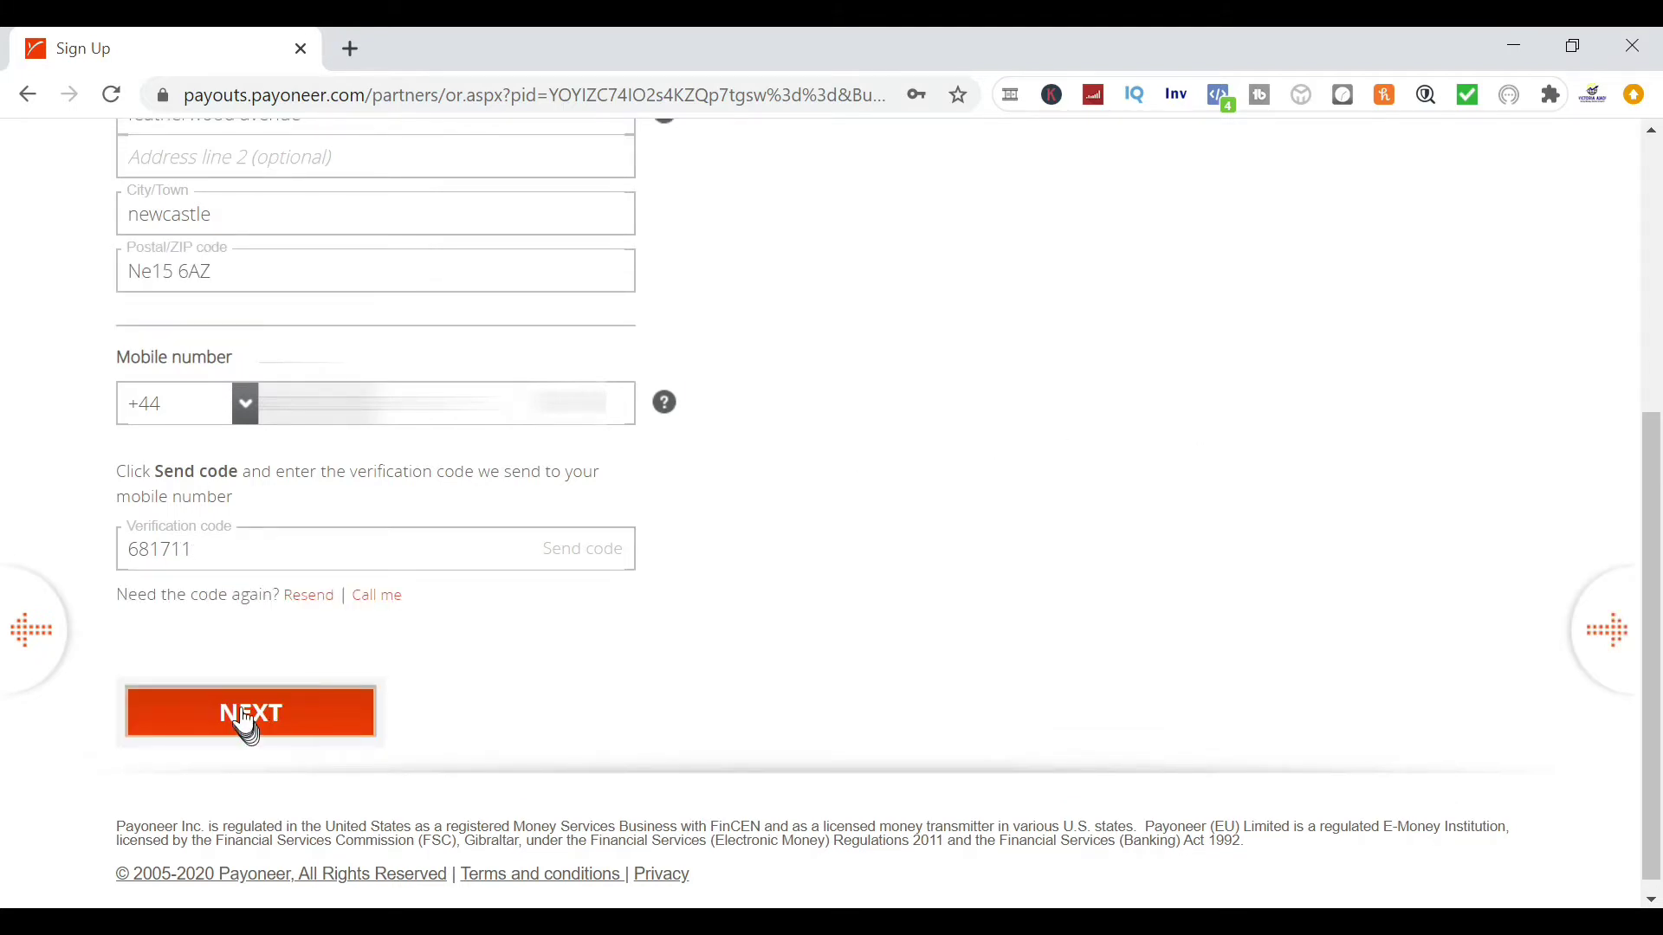
Submit the contact details and pick the first elementary school city security question
click(243, 719)
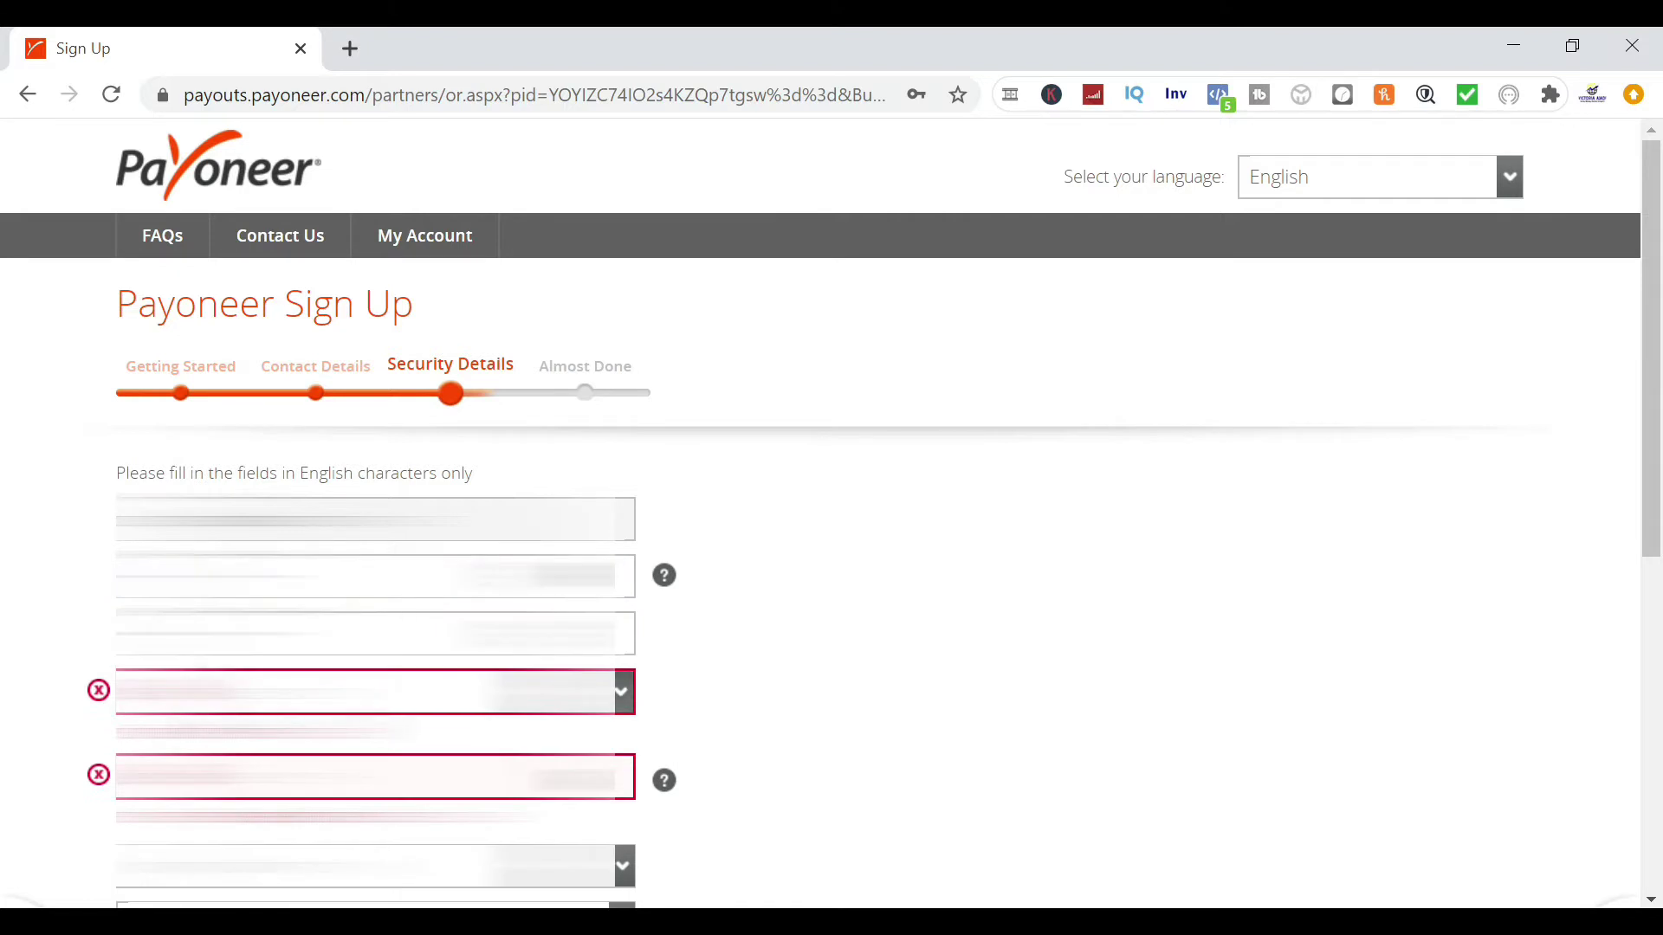
click(520, 692)
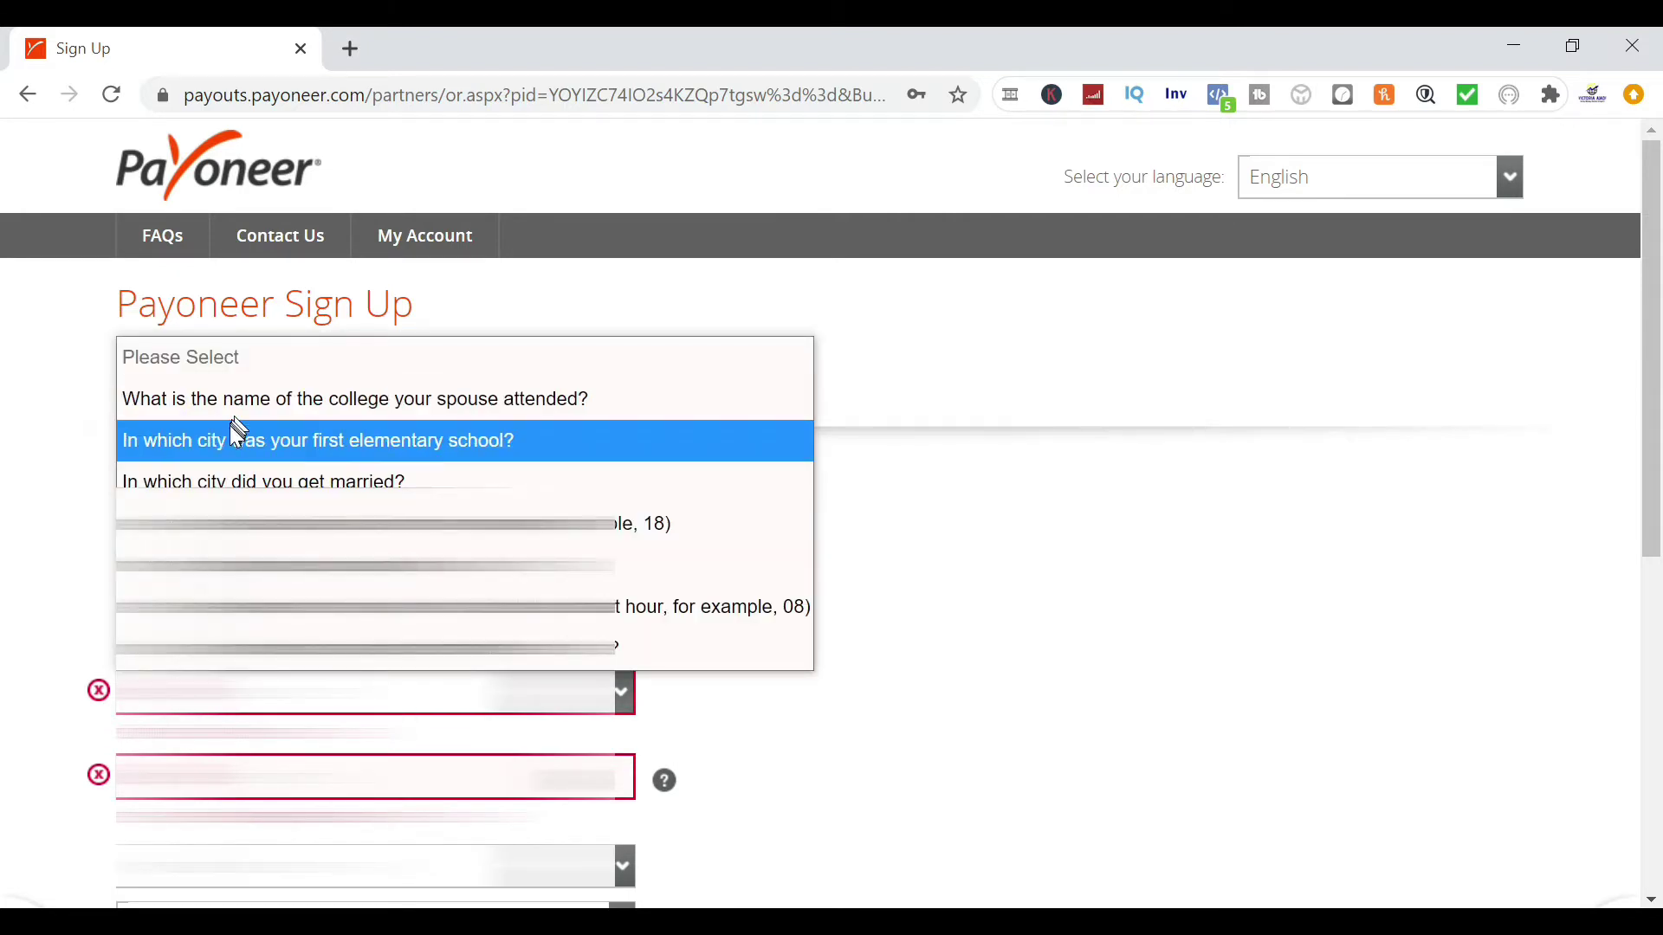
click(230, 428)
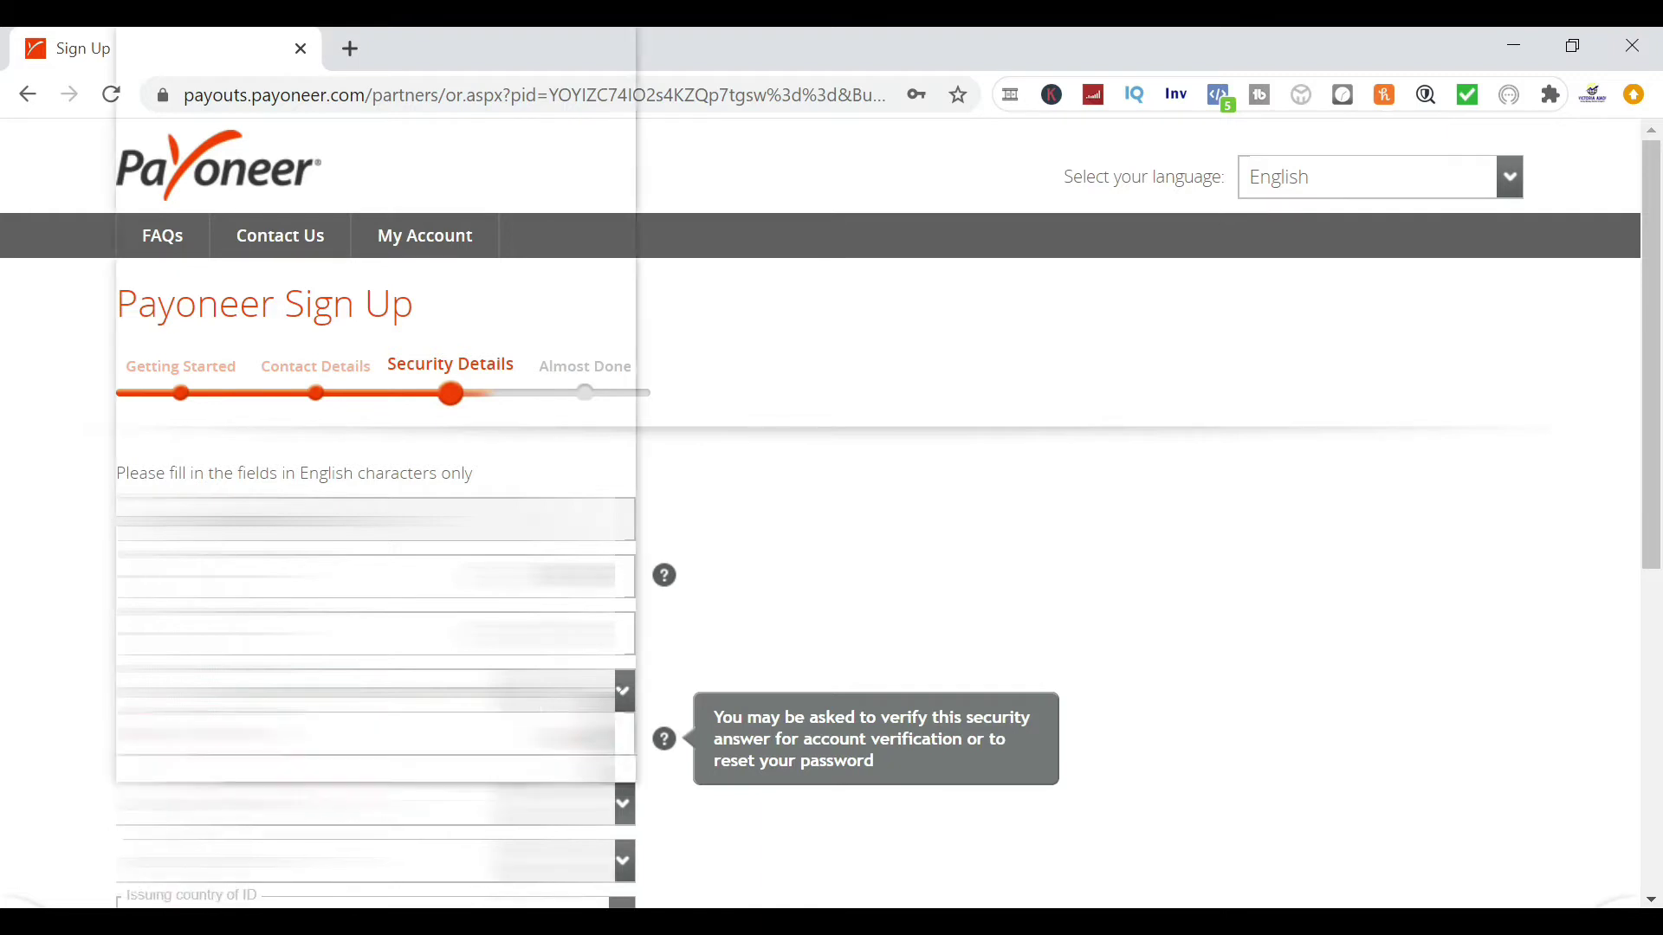
Select United Kingdom from the security details country list
click(376, 824)
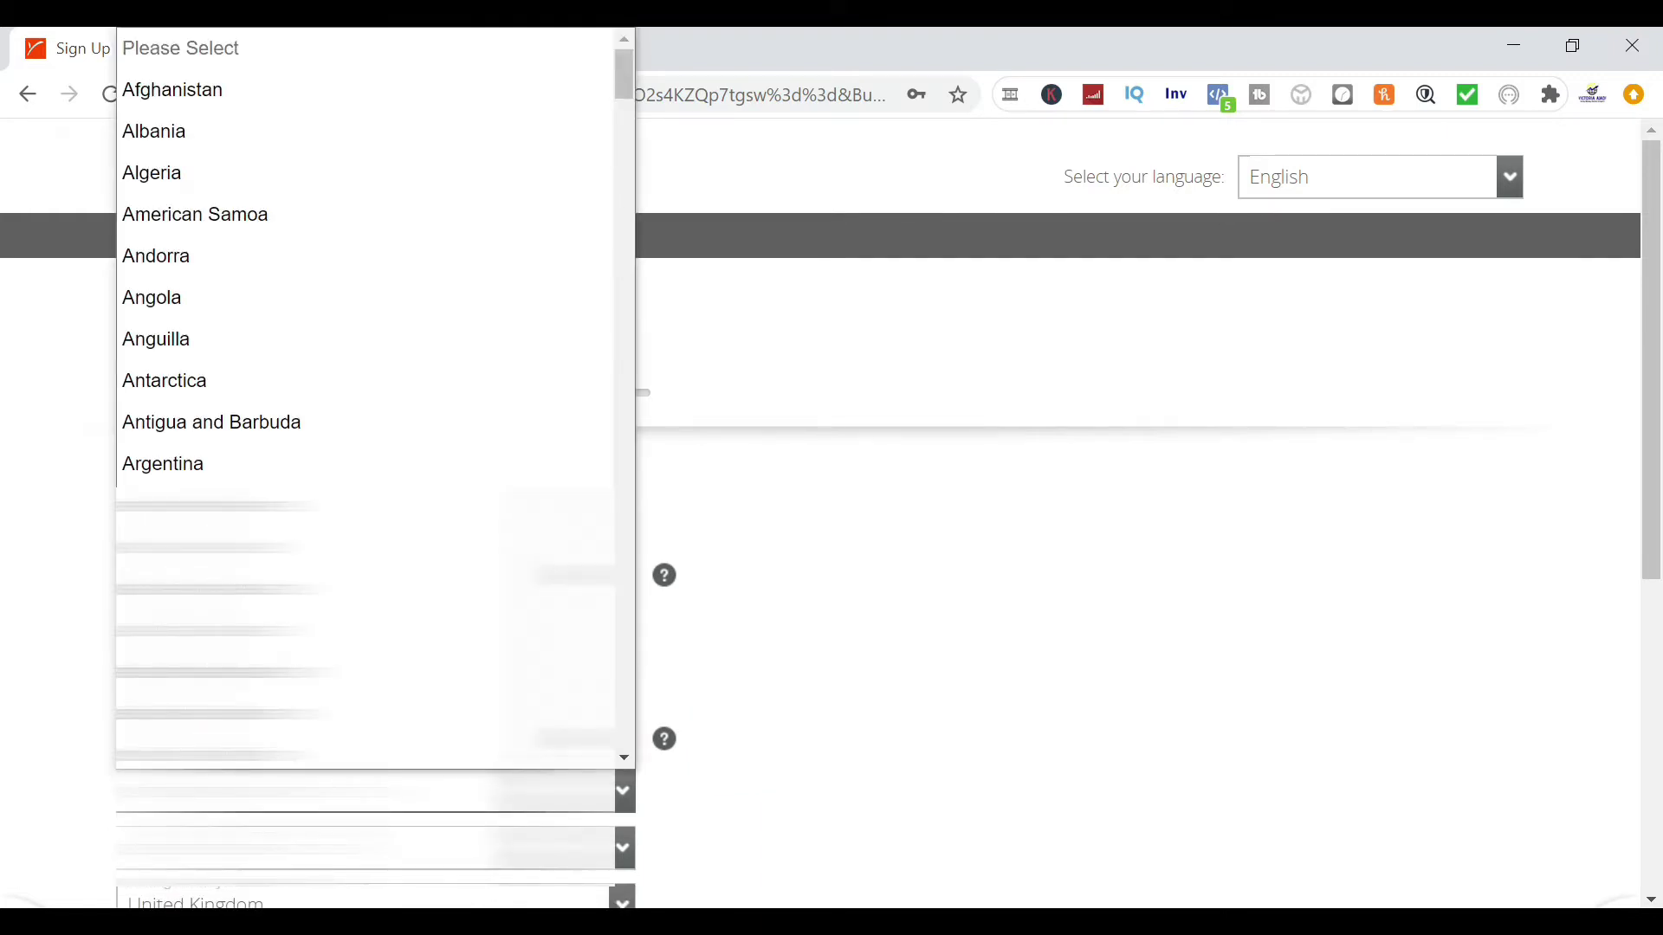
click(1046, 540)
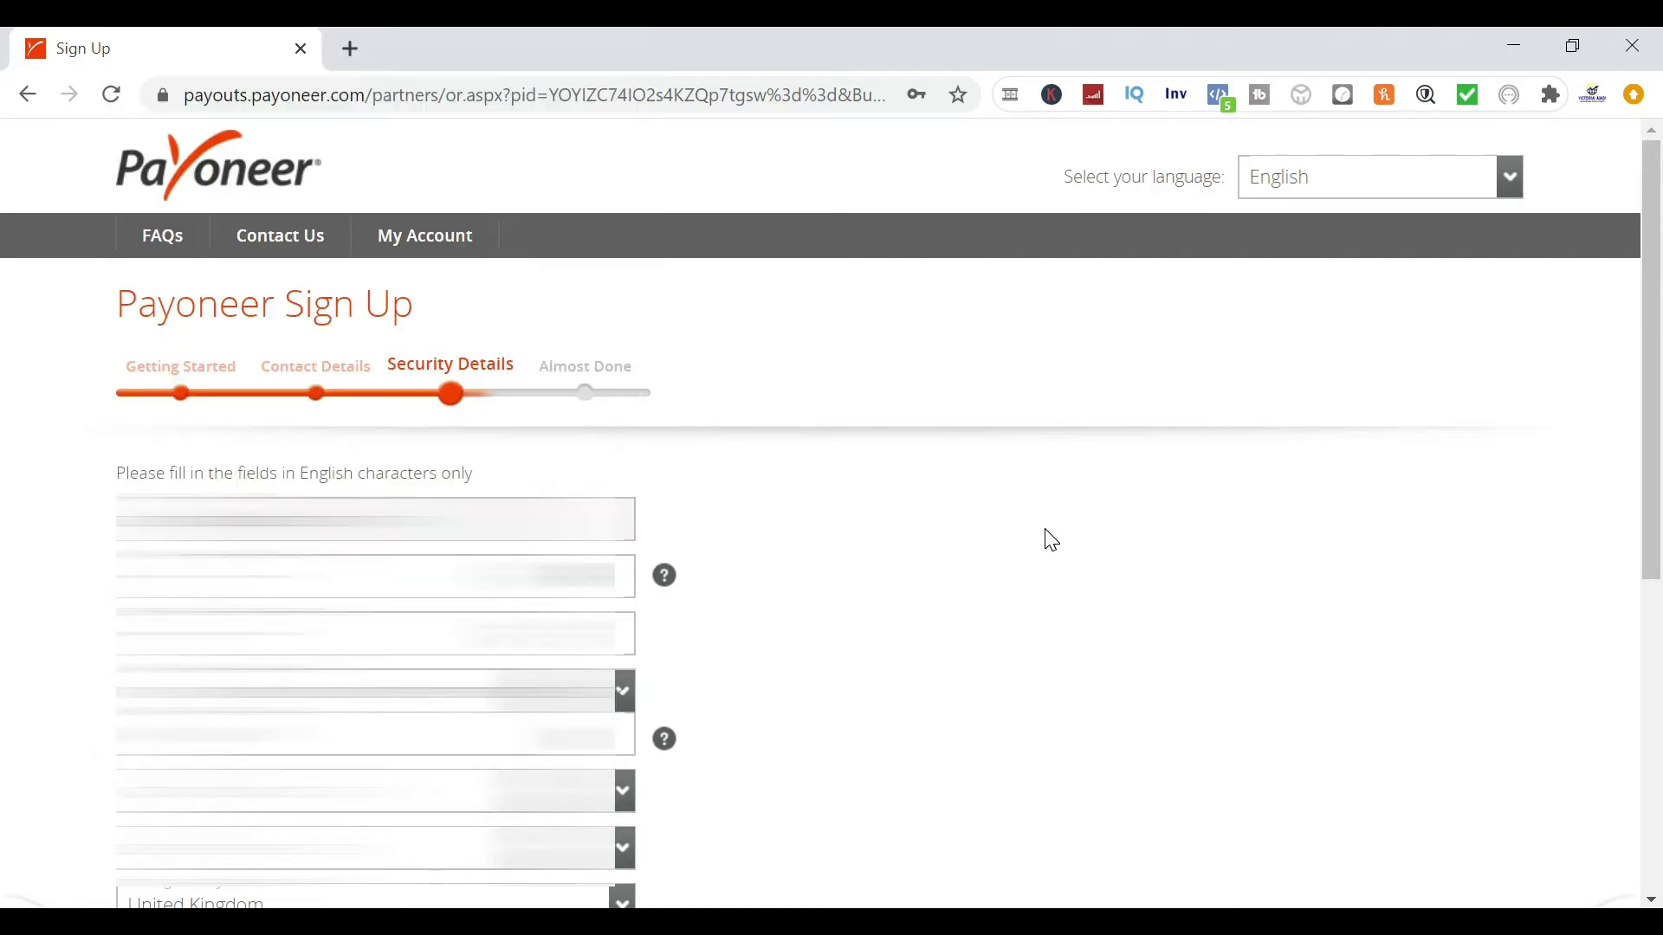
click(621, 798)
scroll(618, 668, down, 20)
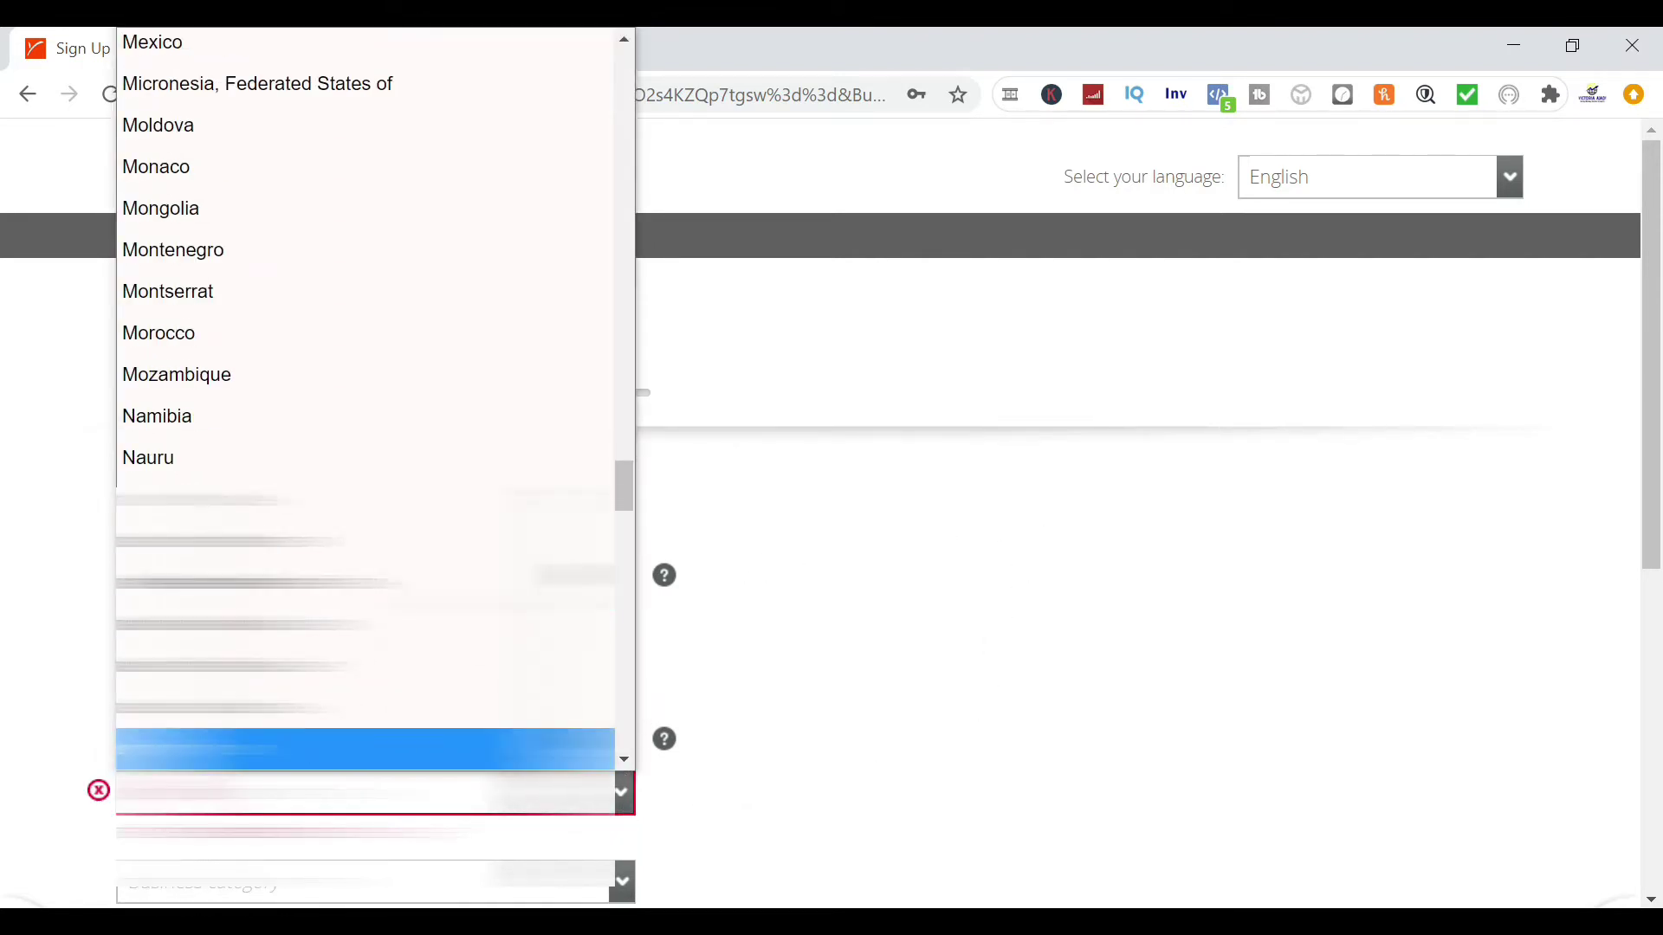
click(363, 749)
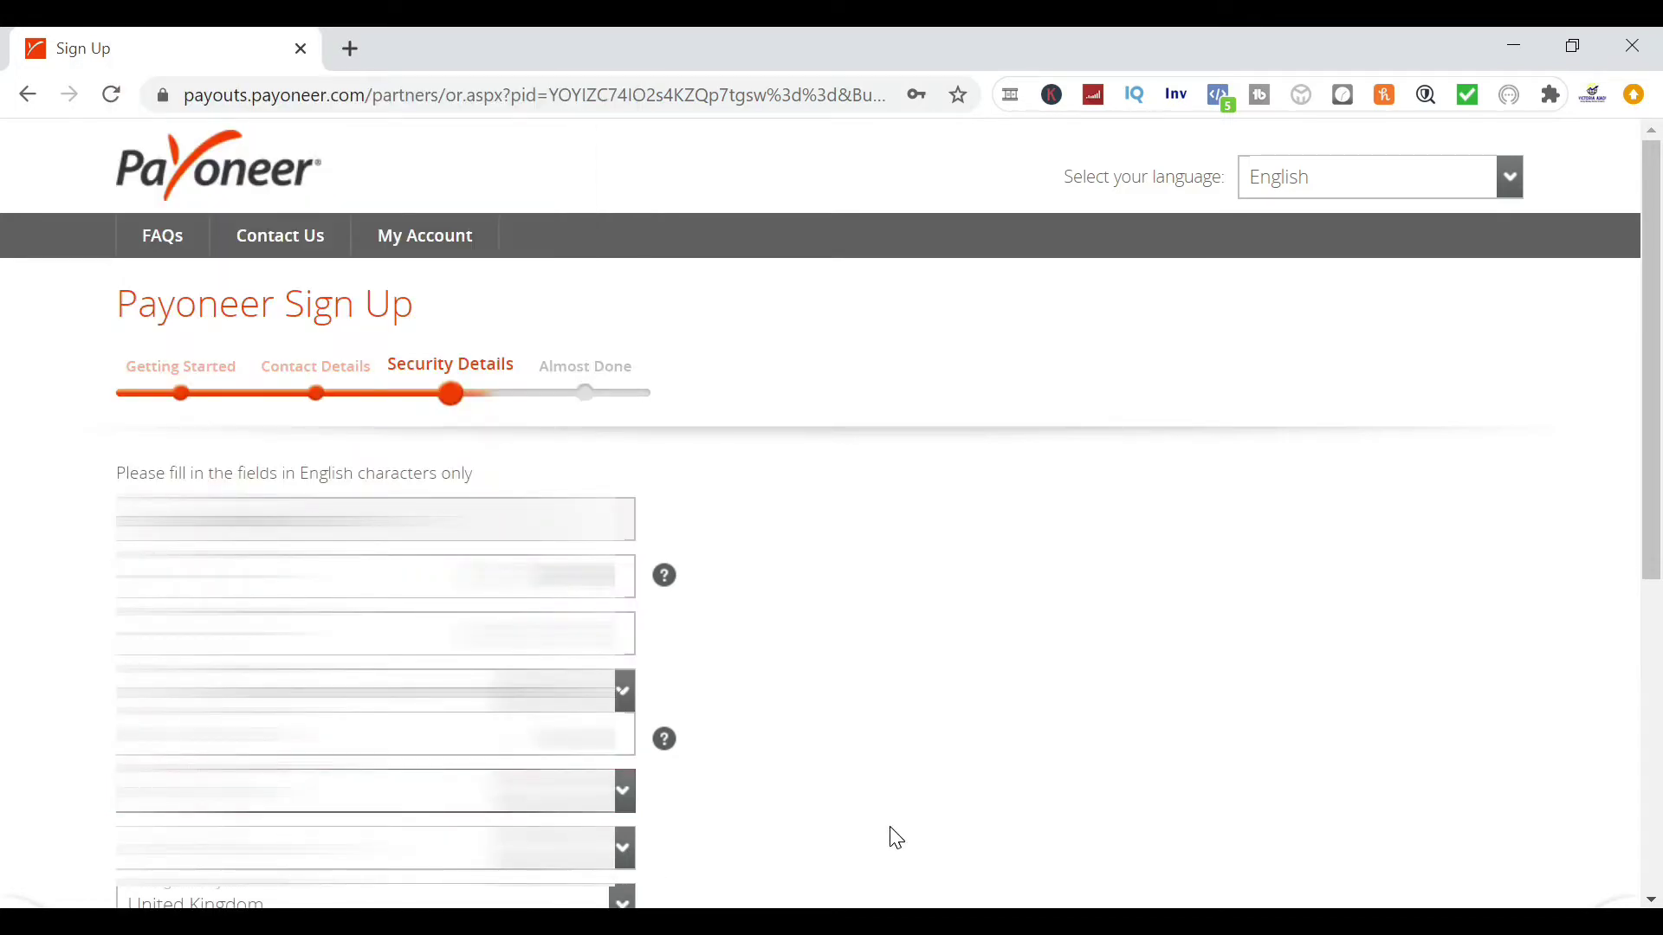
scroll(955, 791, down, 3)
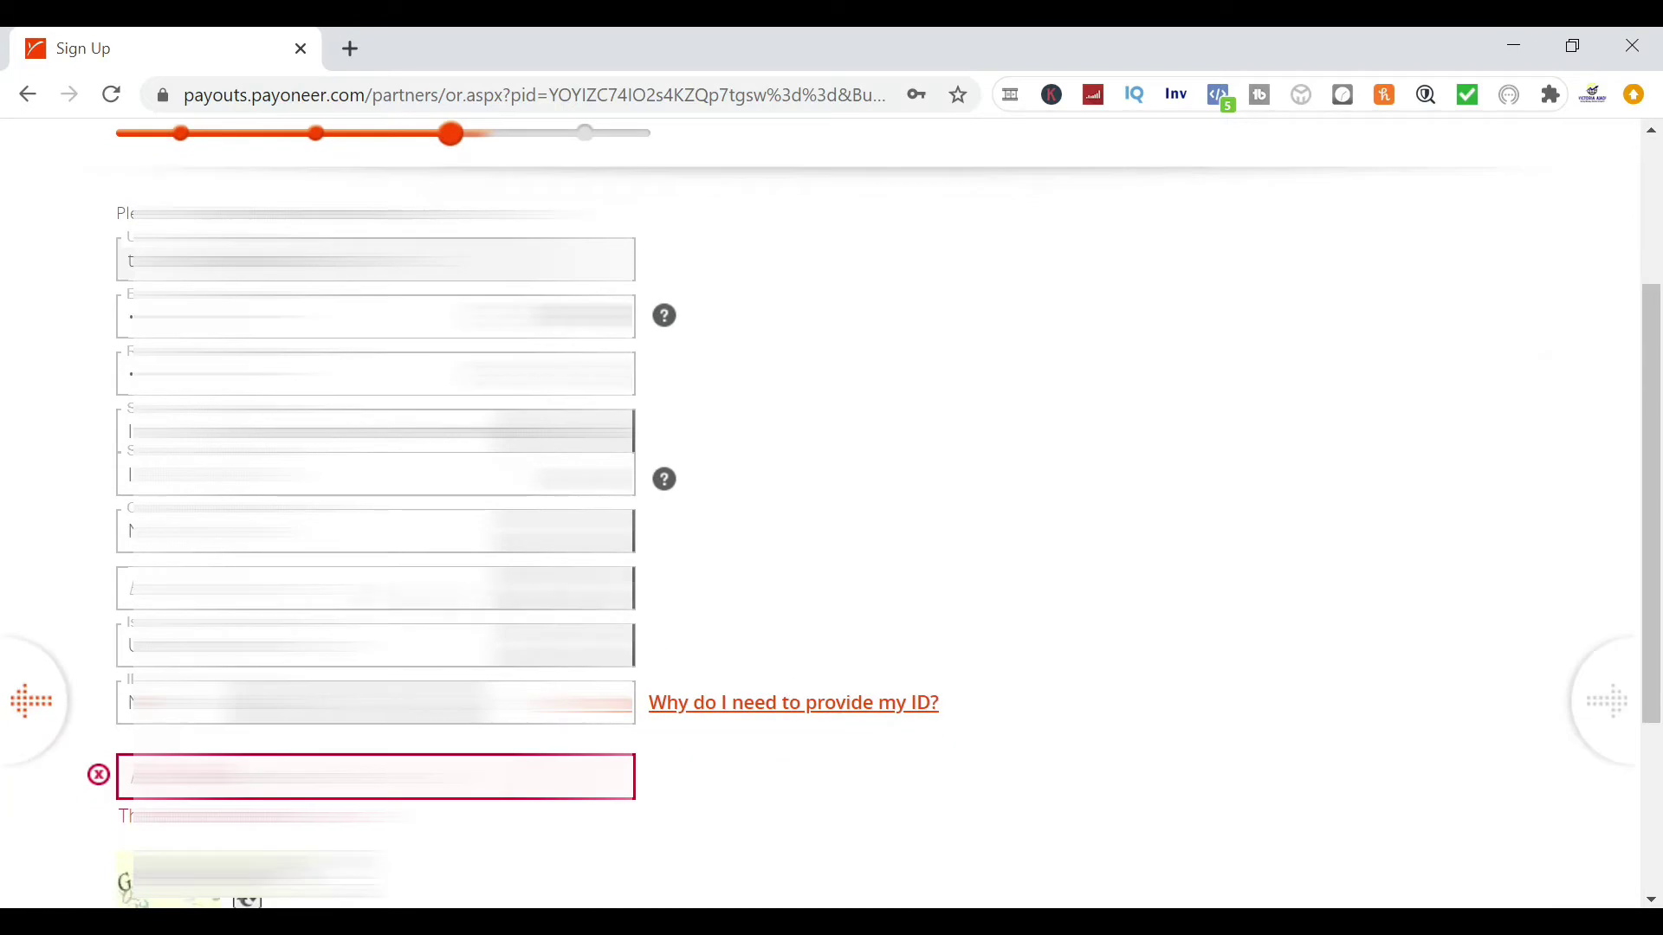
Choose the business category from its dropdown
click(376, 588)
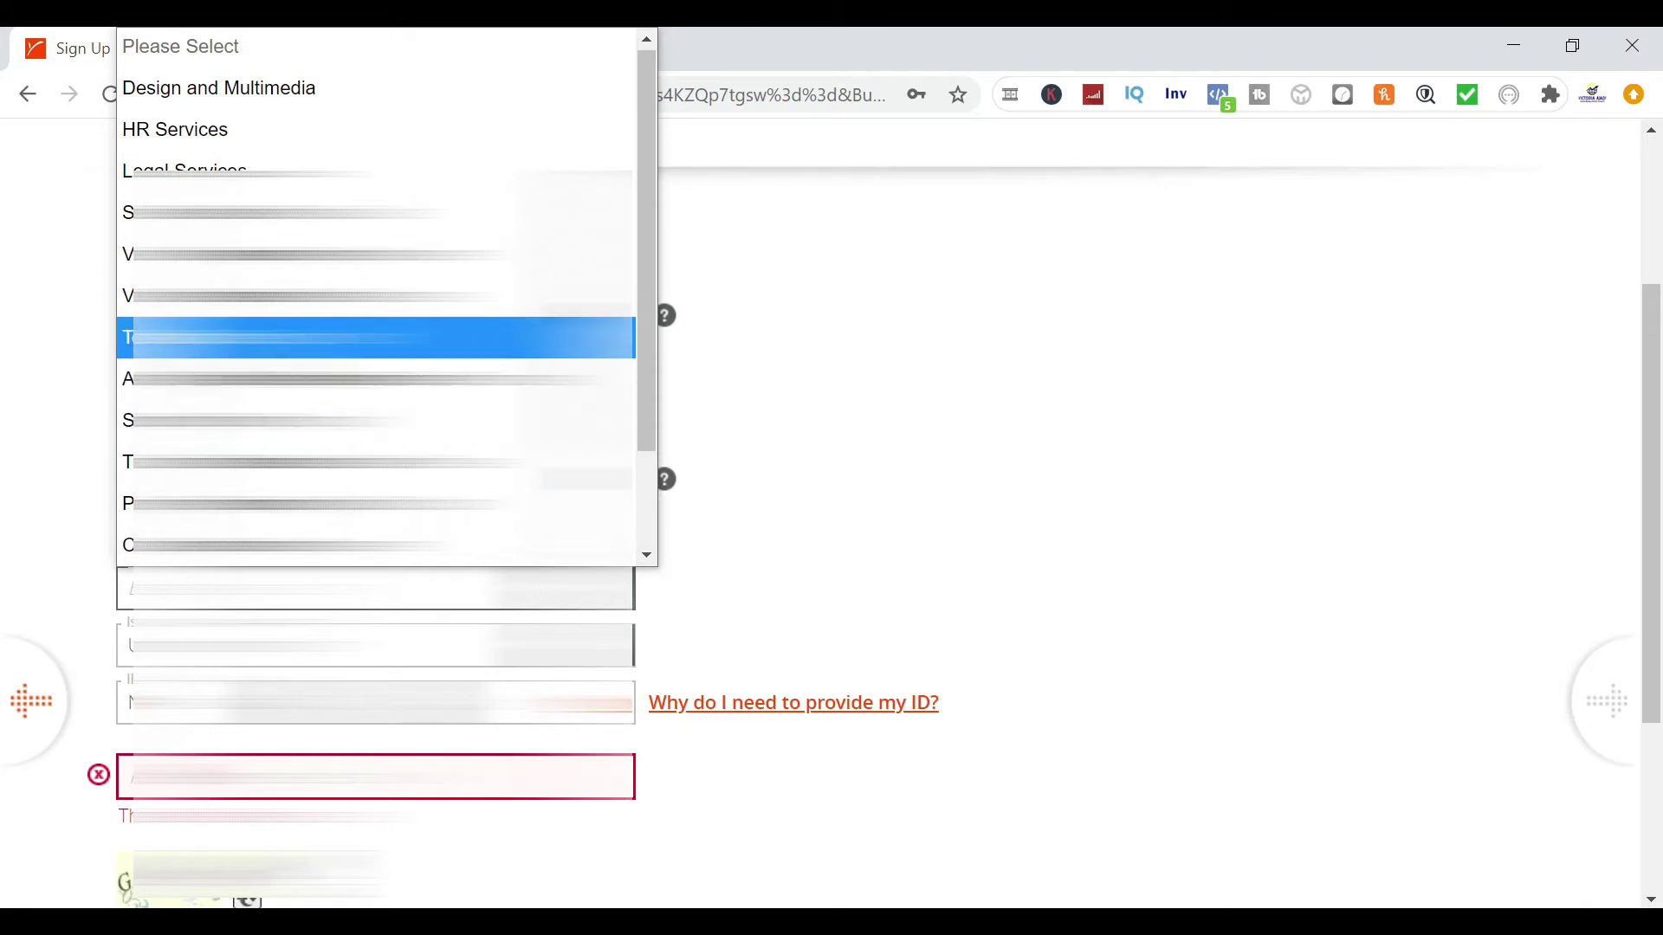
scroll(375, 546, down, 1)
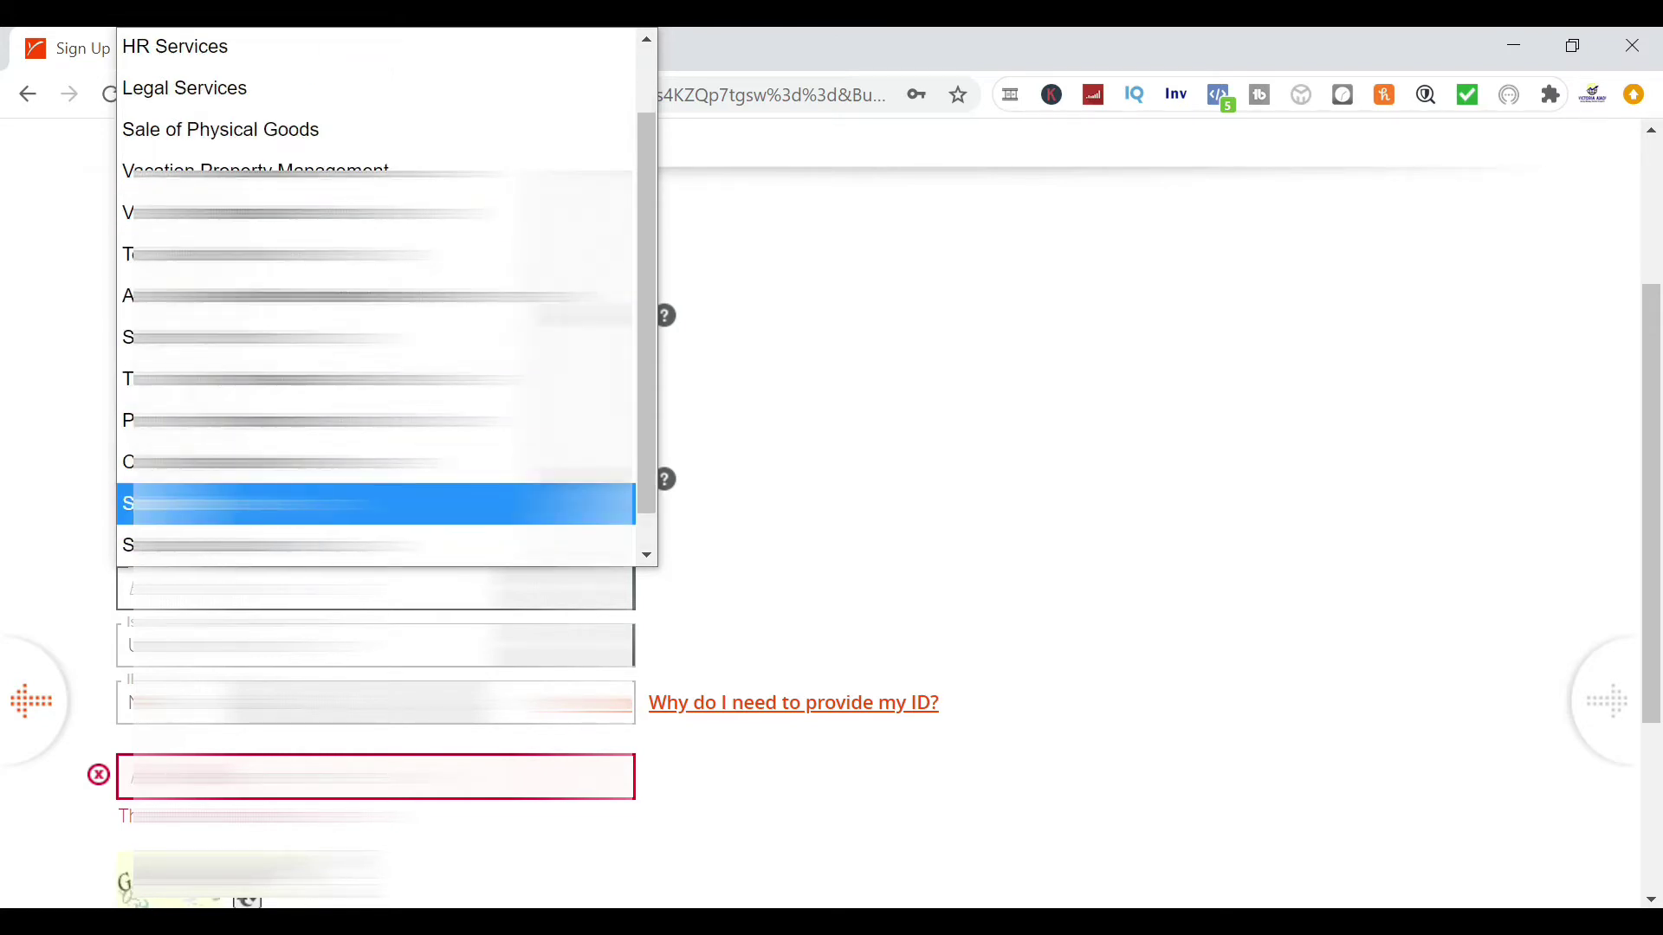
click(372, 503)
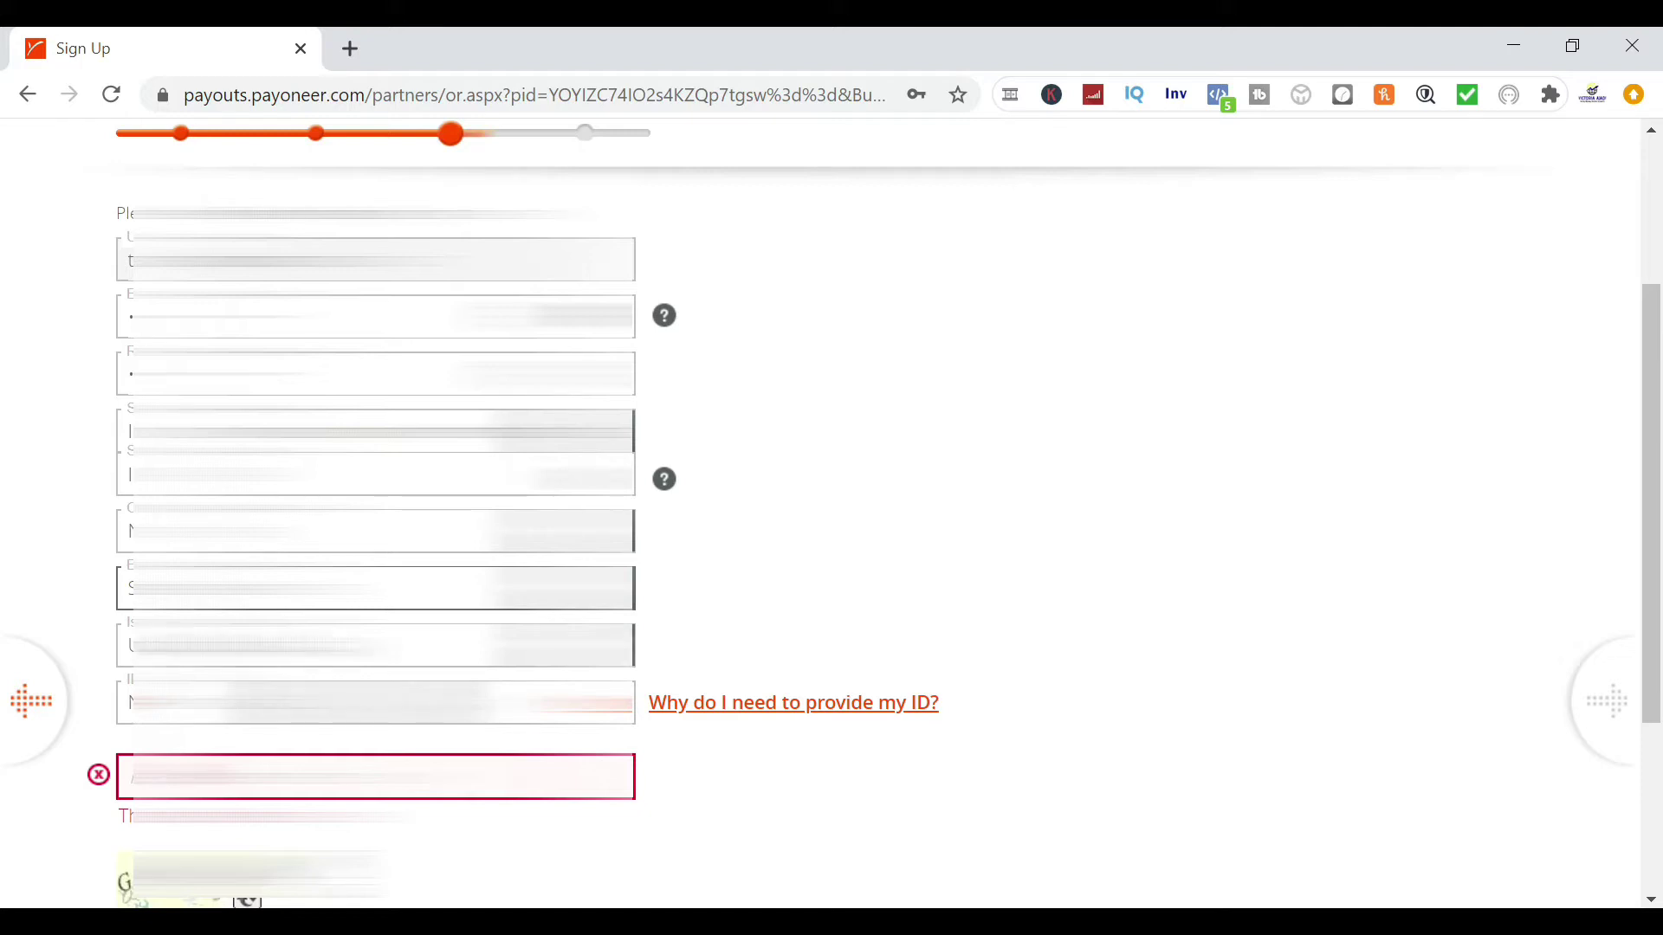
Set Nigeria as the ID issuing country, choose the ID type, fill the ID fields, and continue
click(373, 646)
key(n)
key(n)
key(n)
key(n)
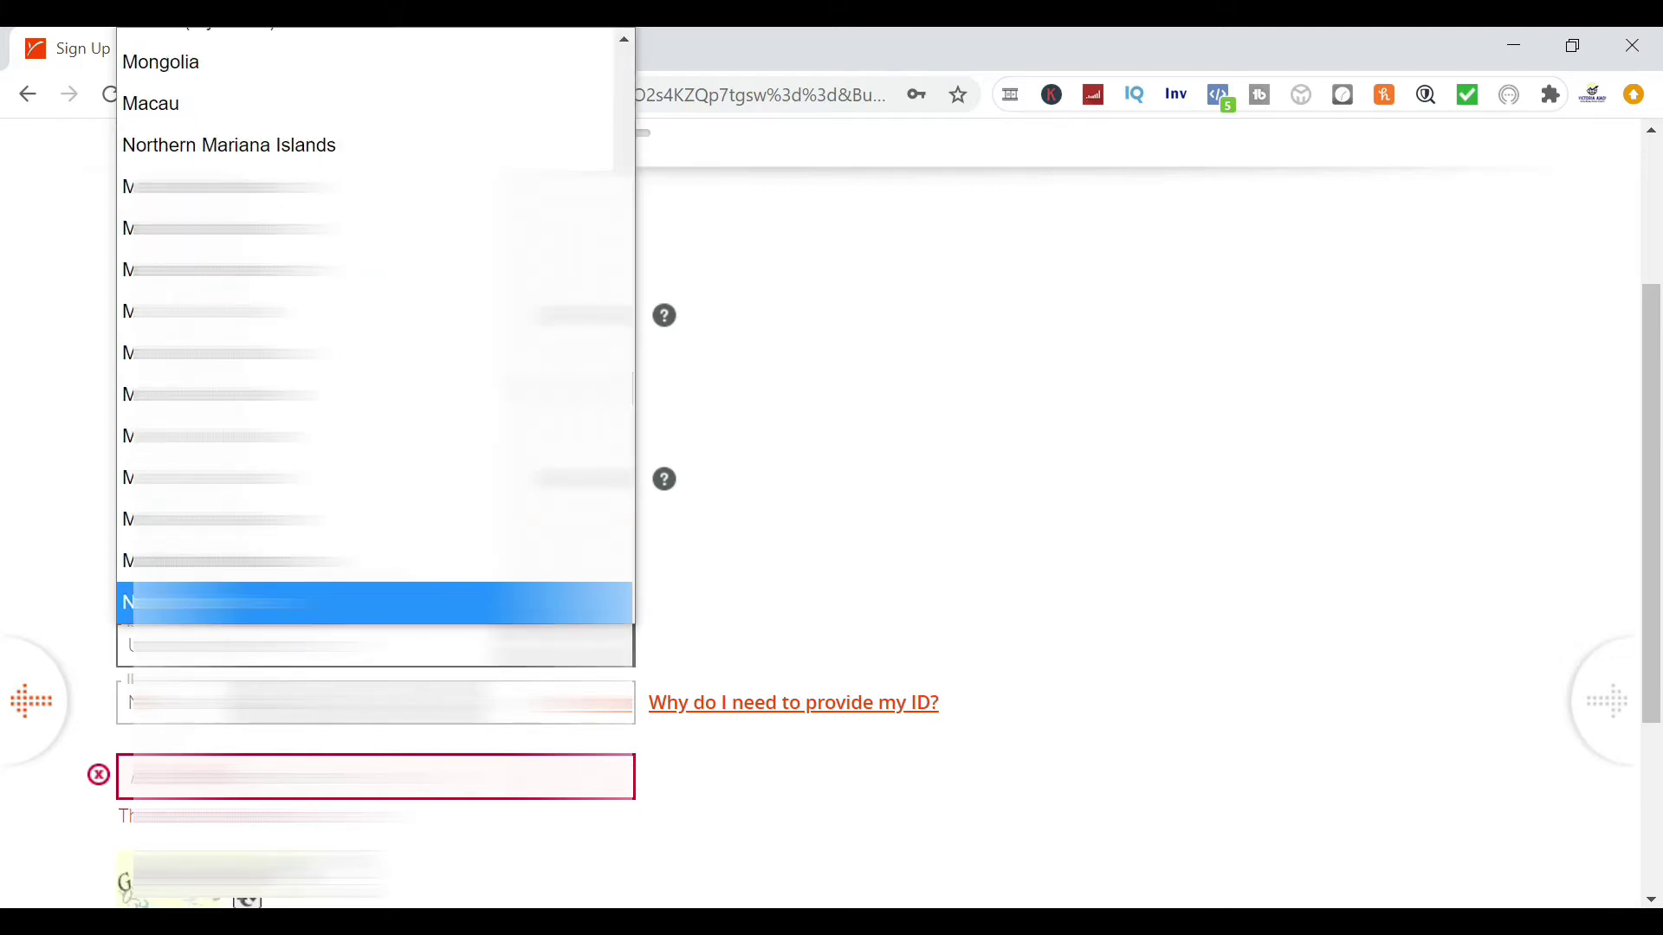
key(n)
key(n)
key(Return)
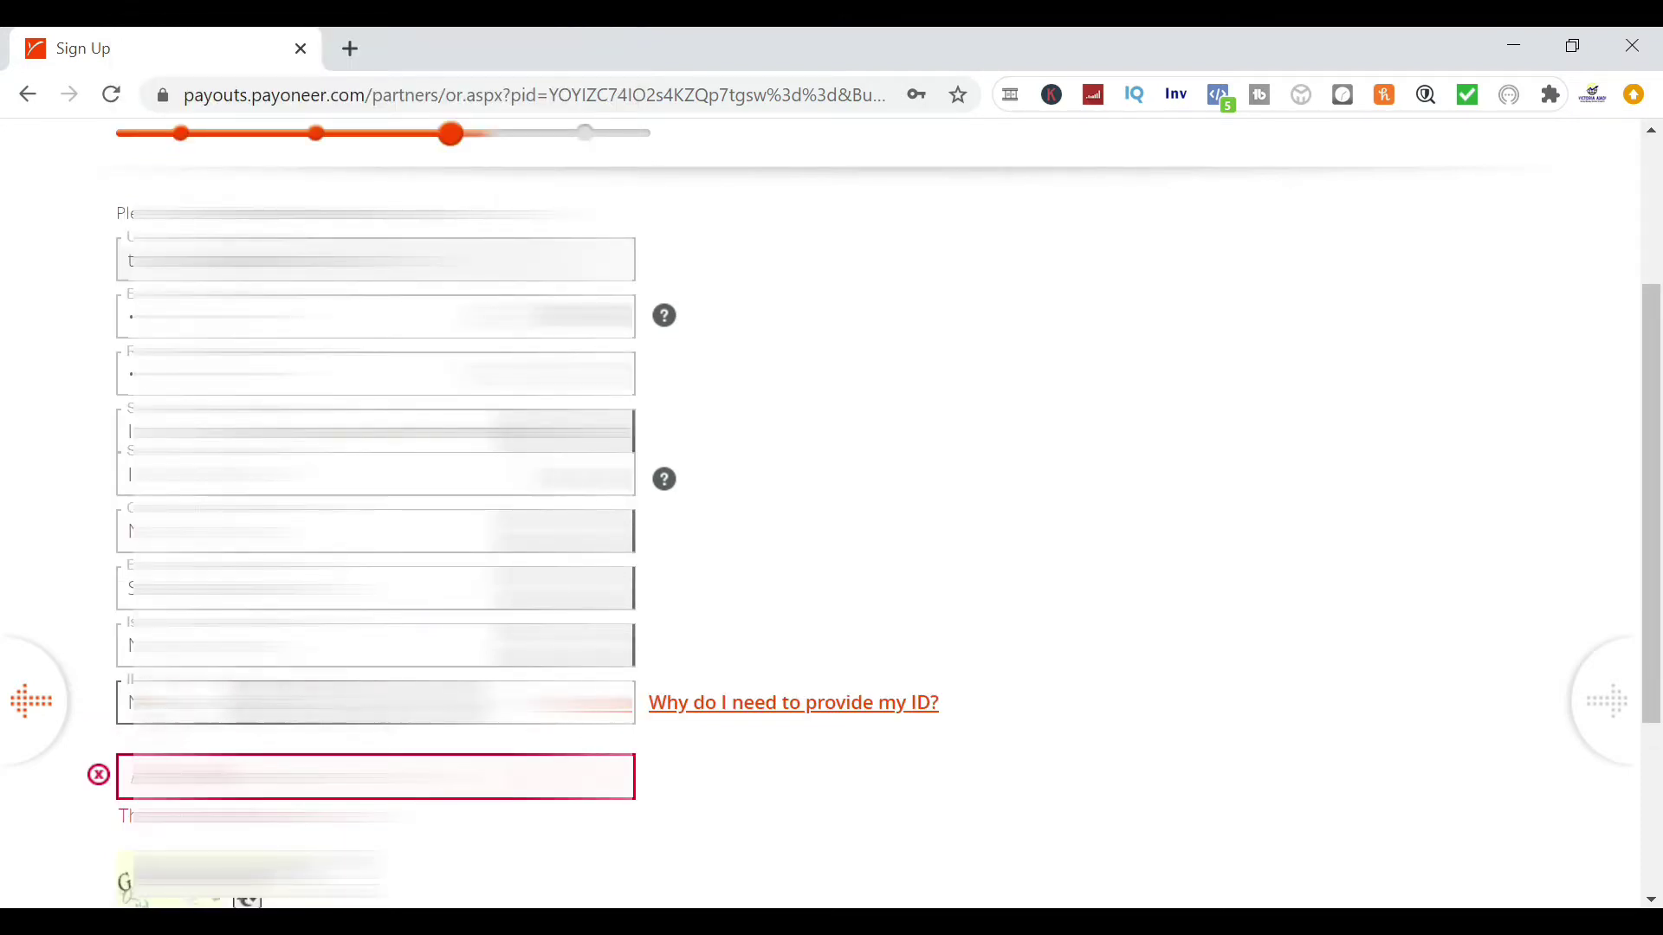
click(307, 705)
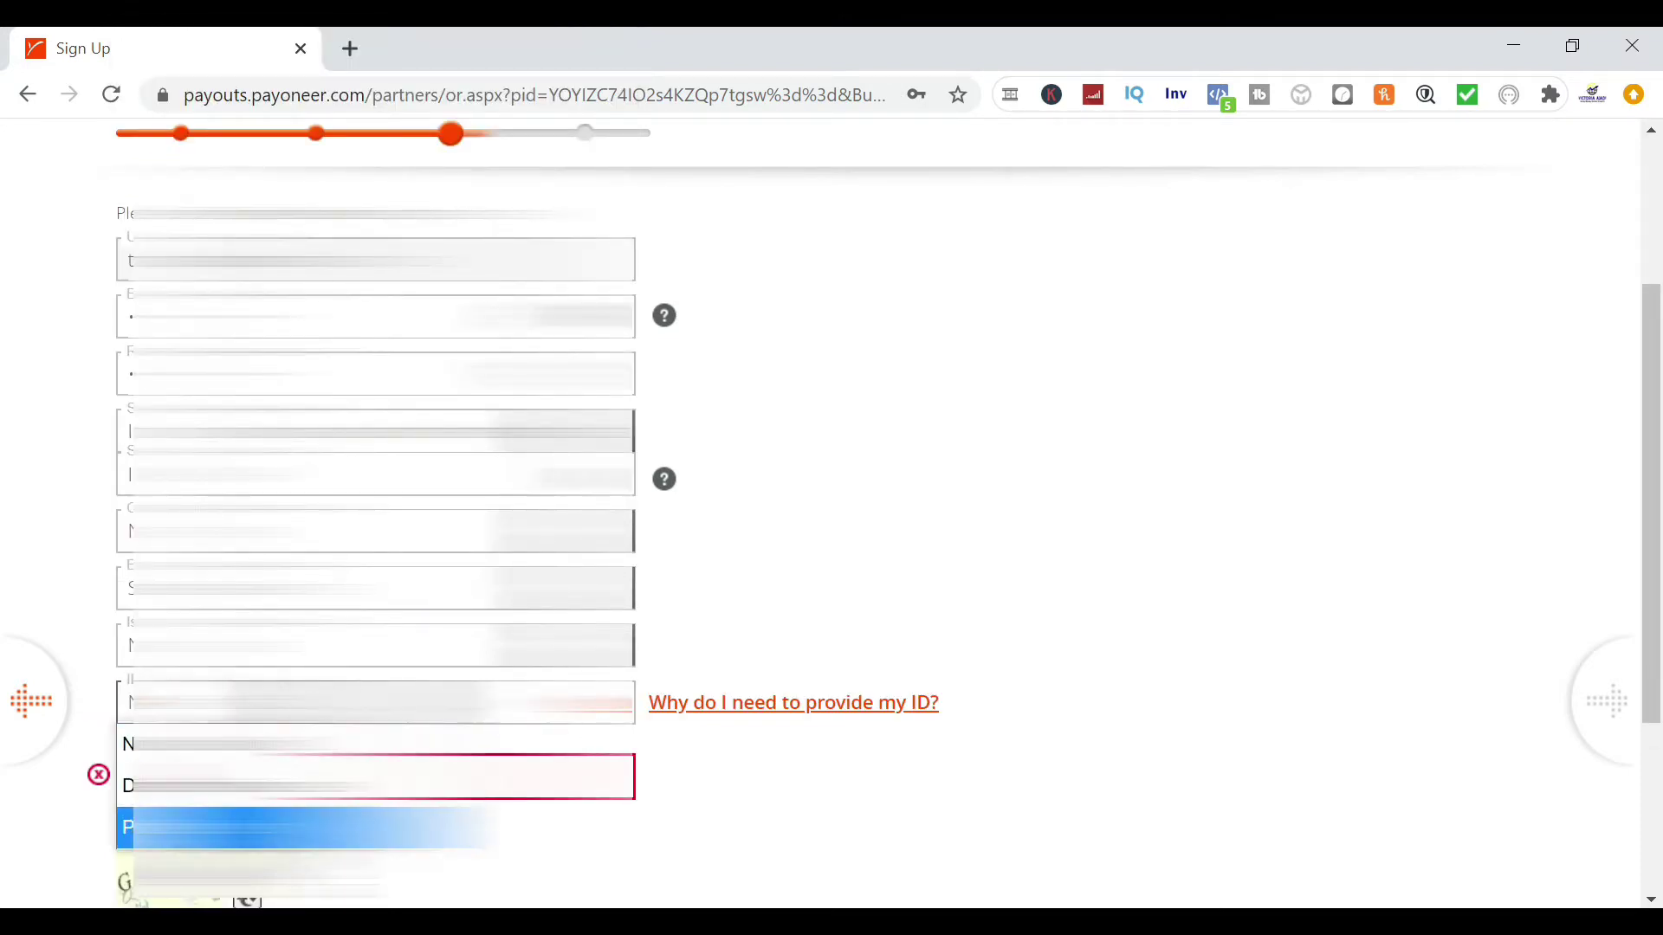
click(303, 826)
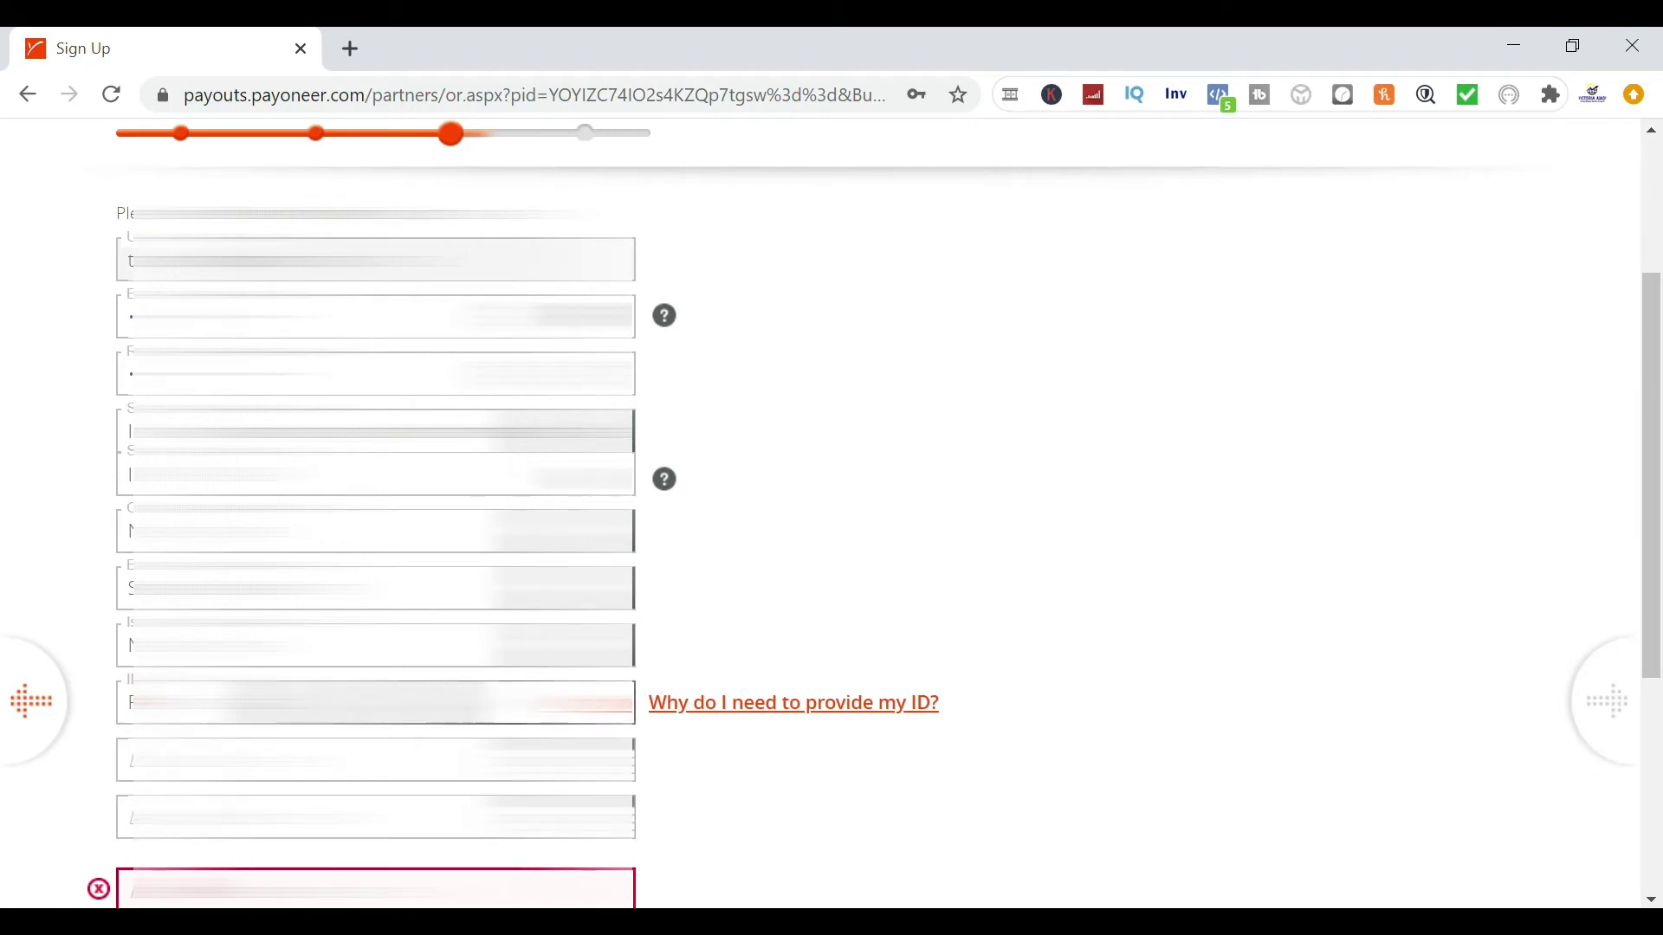
key(Caps_Lock)
key(Caps_Lock)
scroll(1130, 809, down, 3)
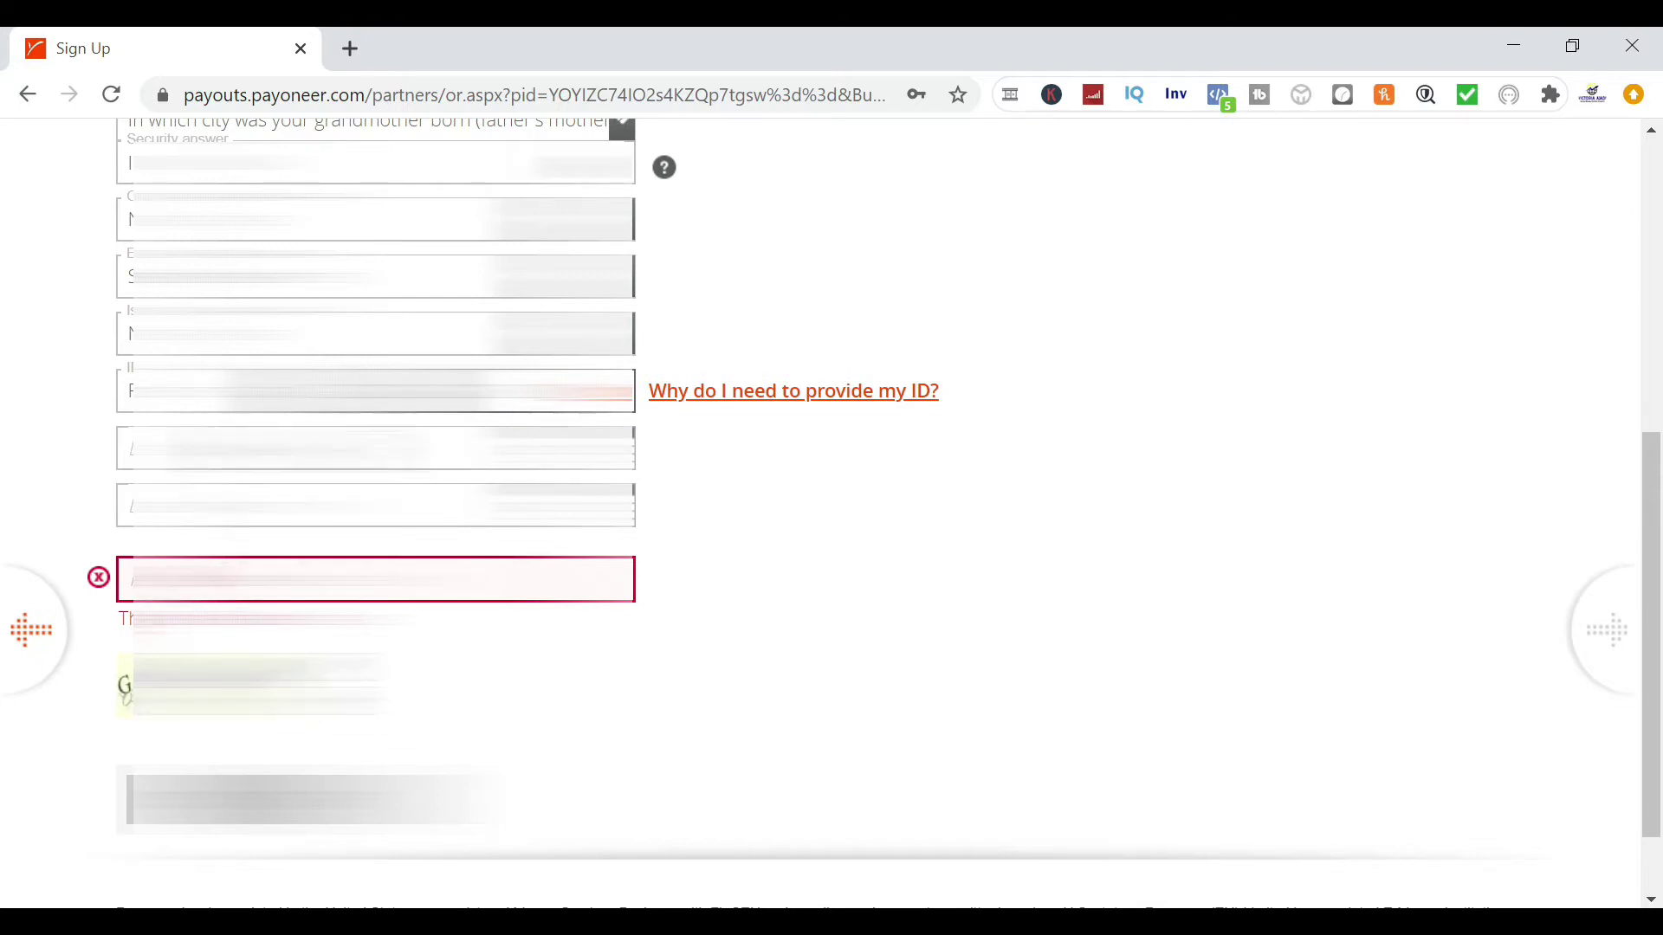
click(286, 883)
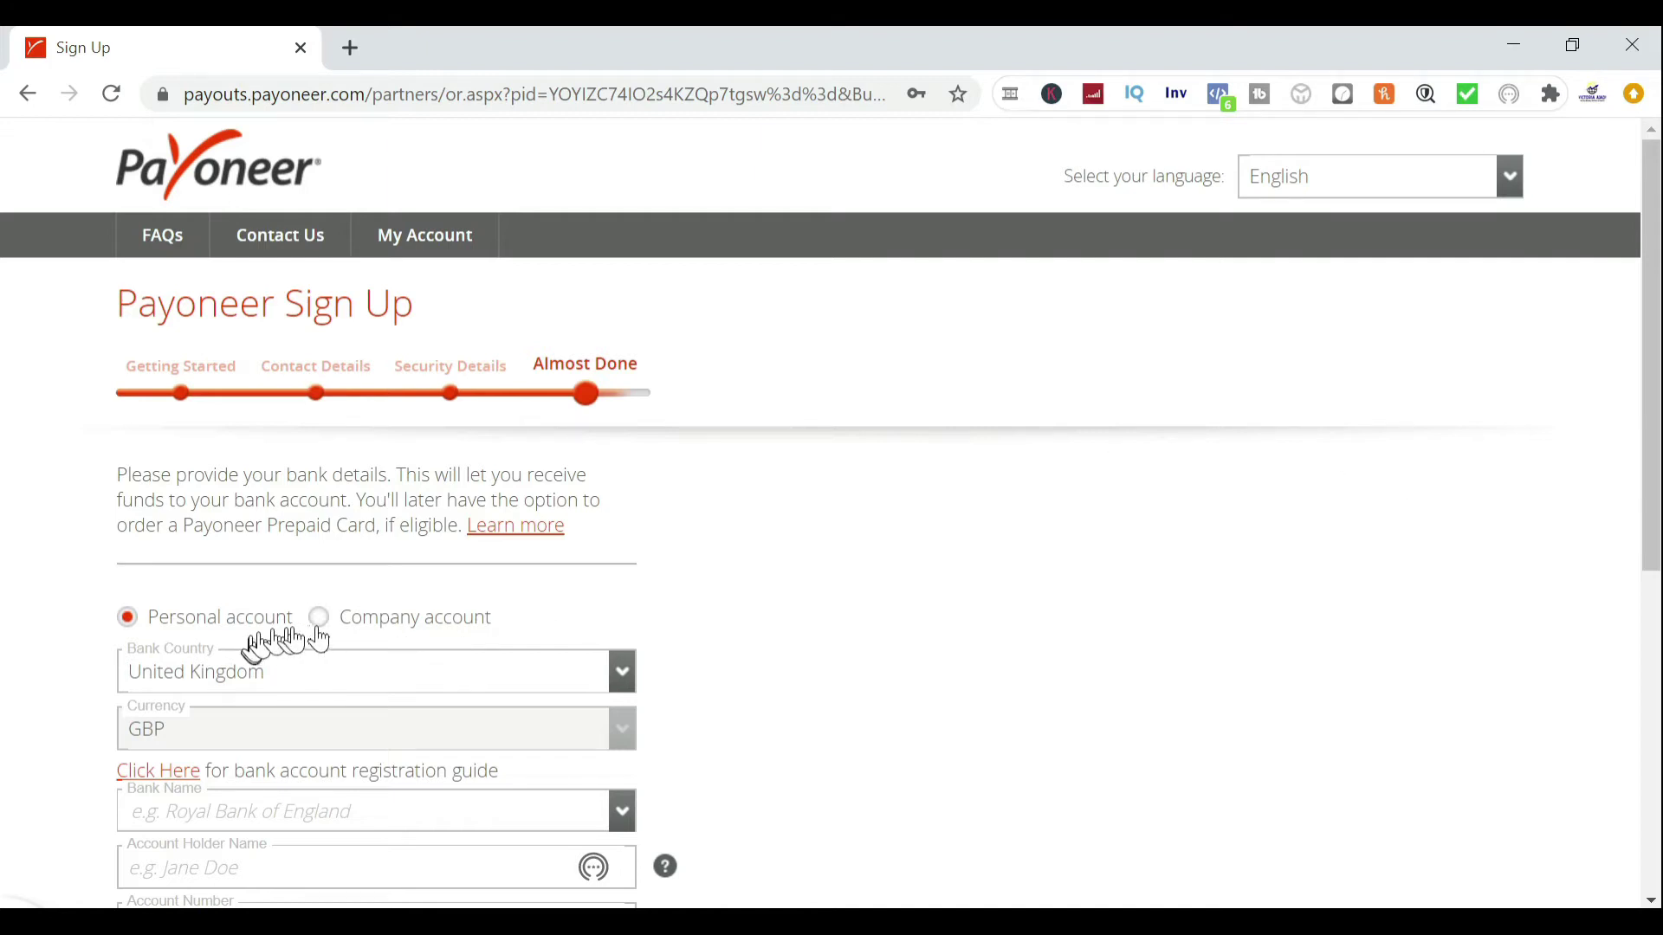
Set the bank country to Nigeria and the bank to Guaranty Trust Bank
click(623, 686)
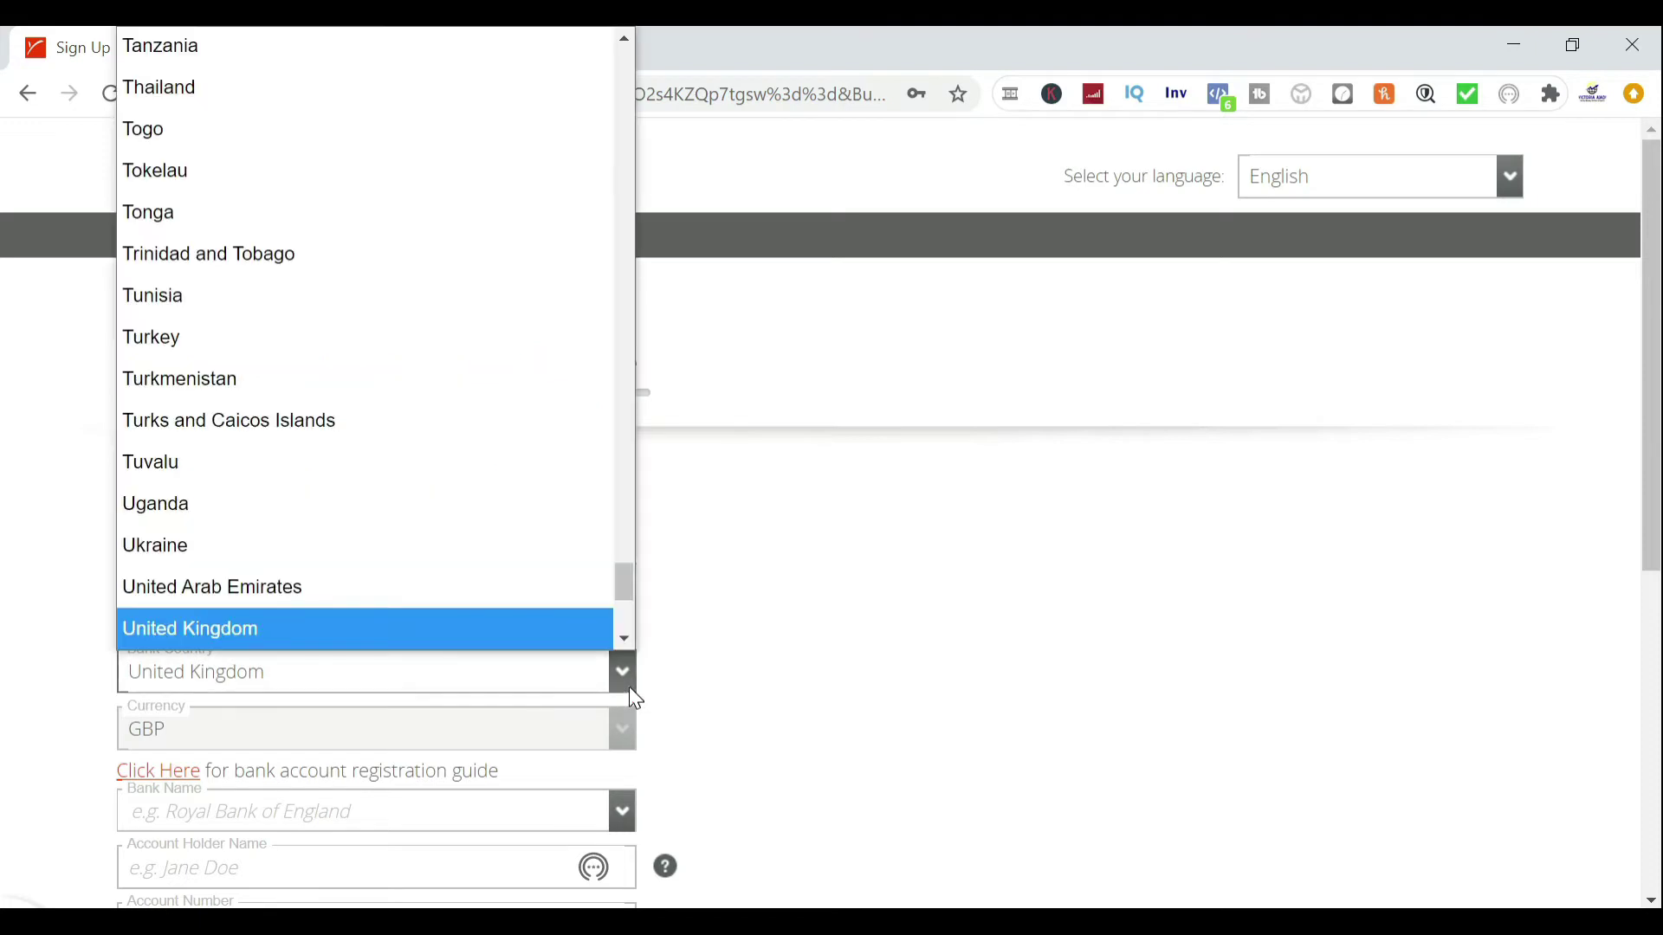
key(n)
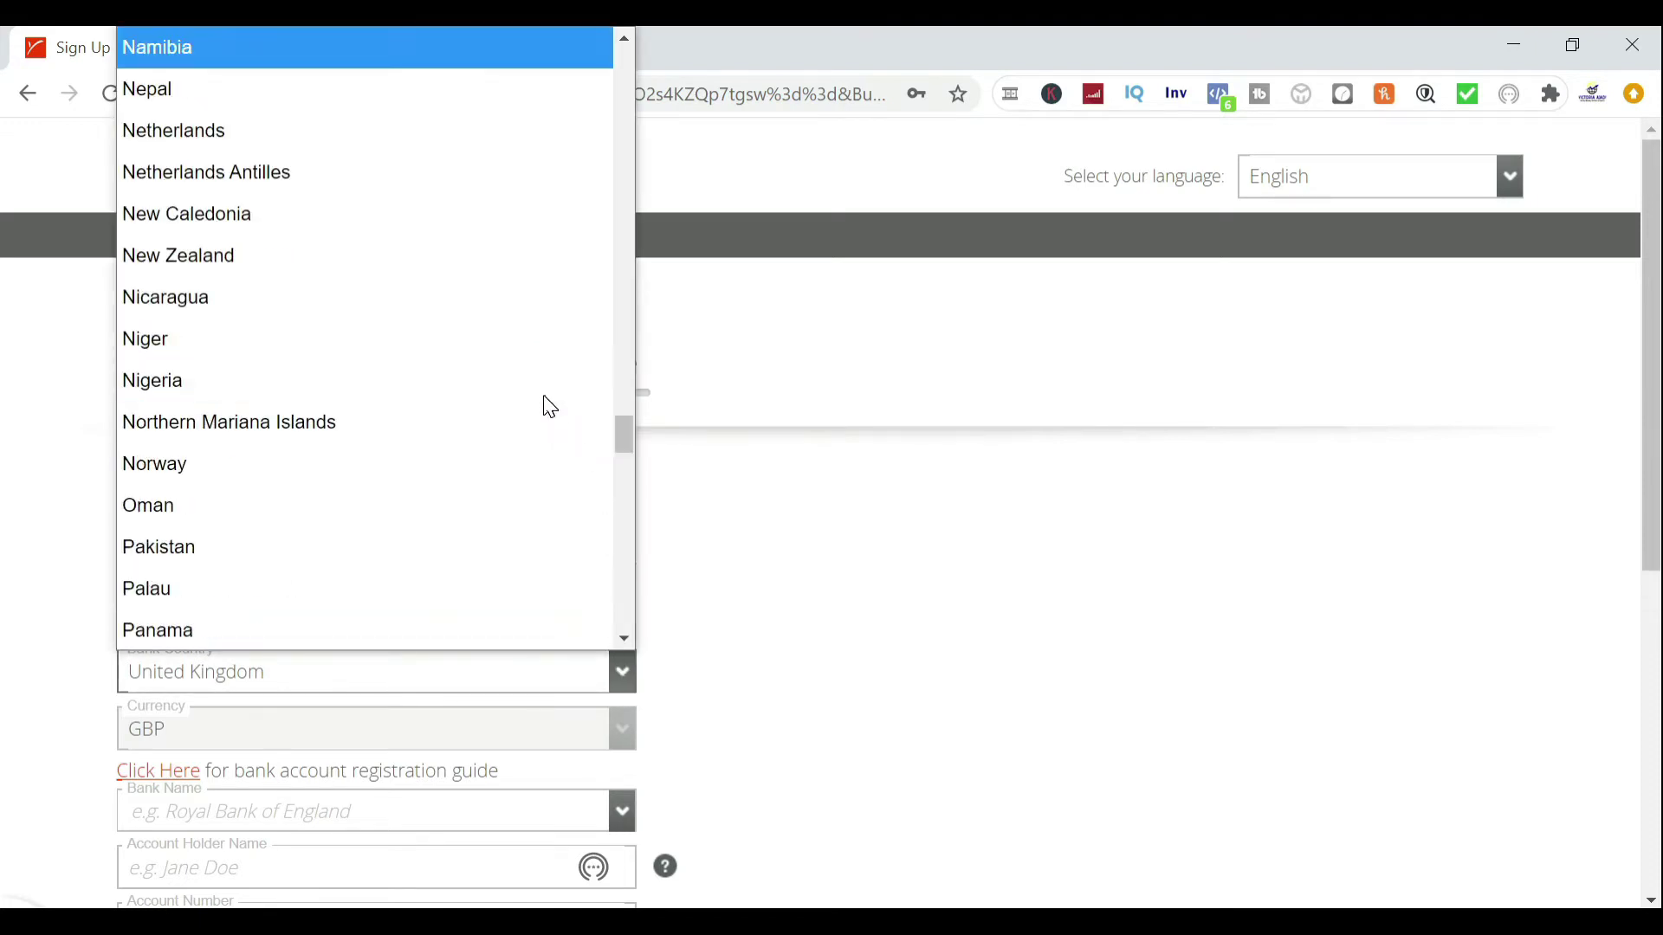
click(174, 381)
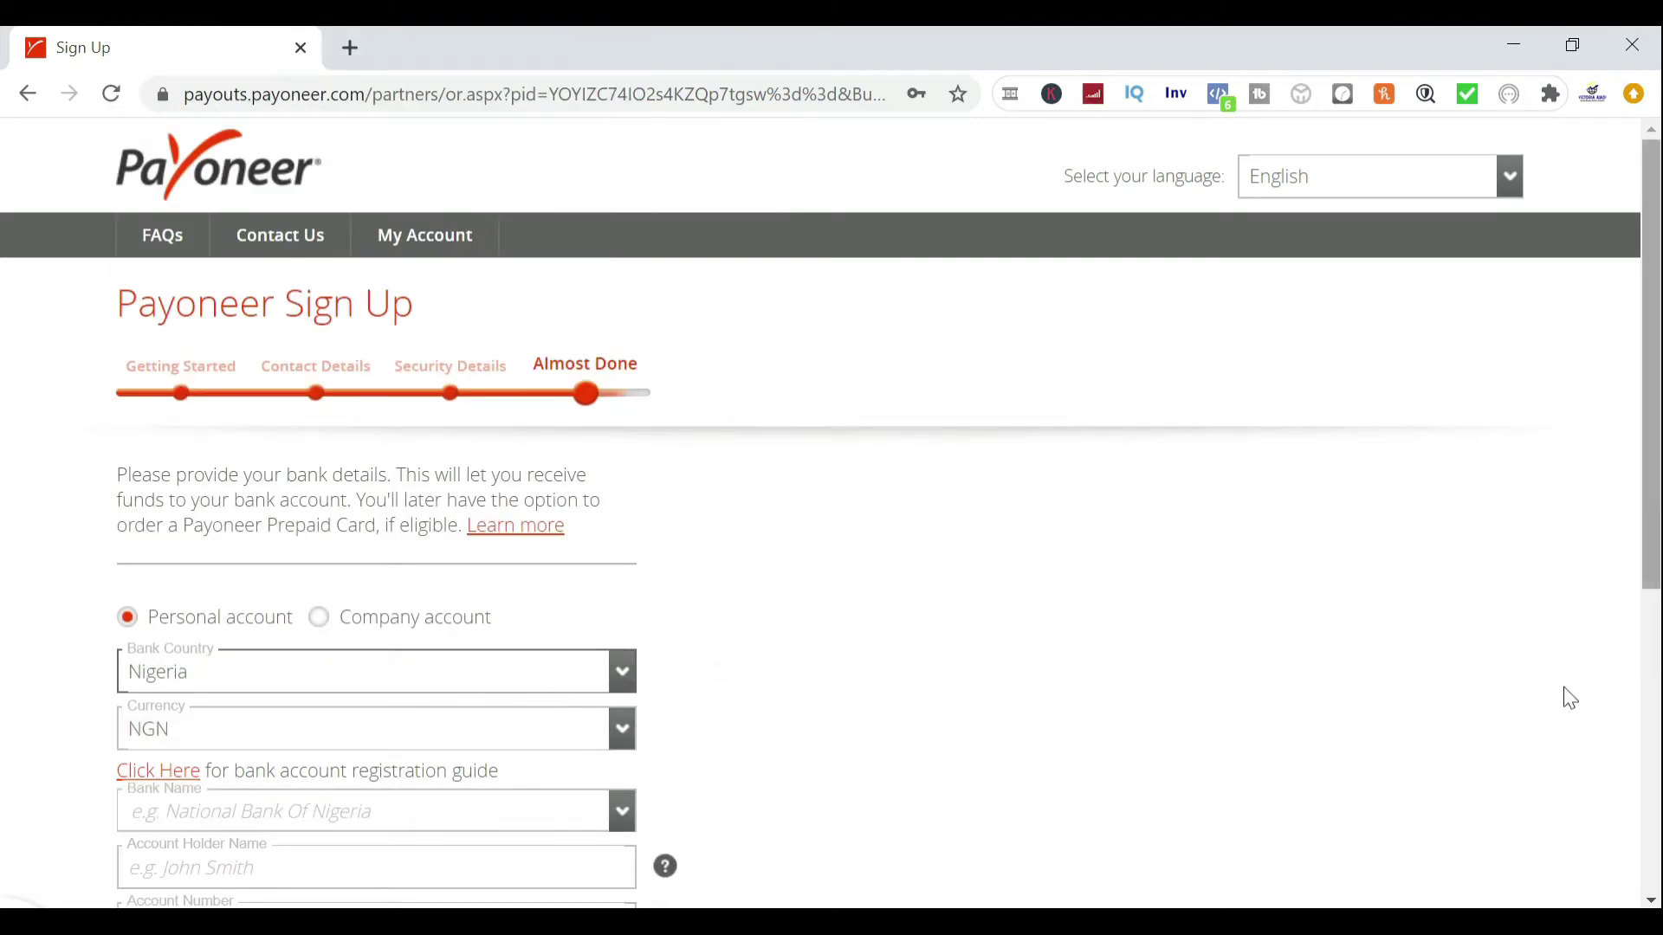
scroll(1654, 507, down, 3)
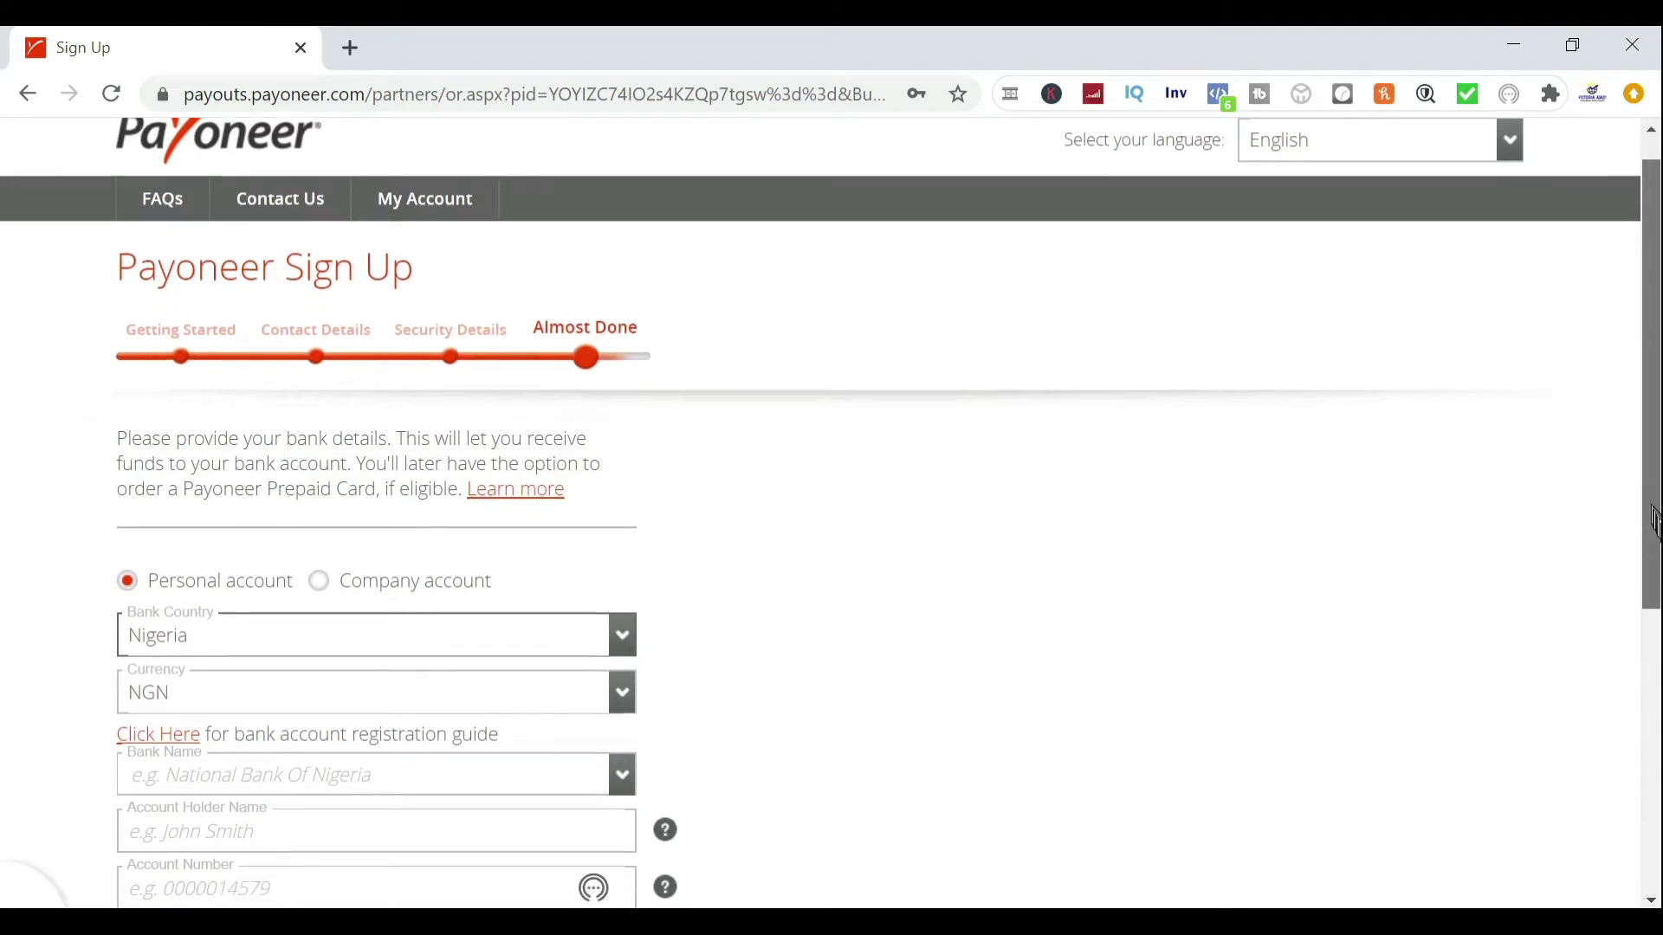
drag(1652, 506, 1652, 550)
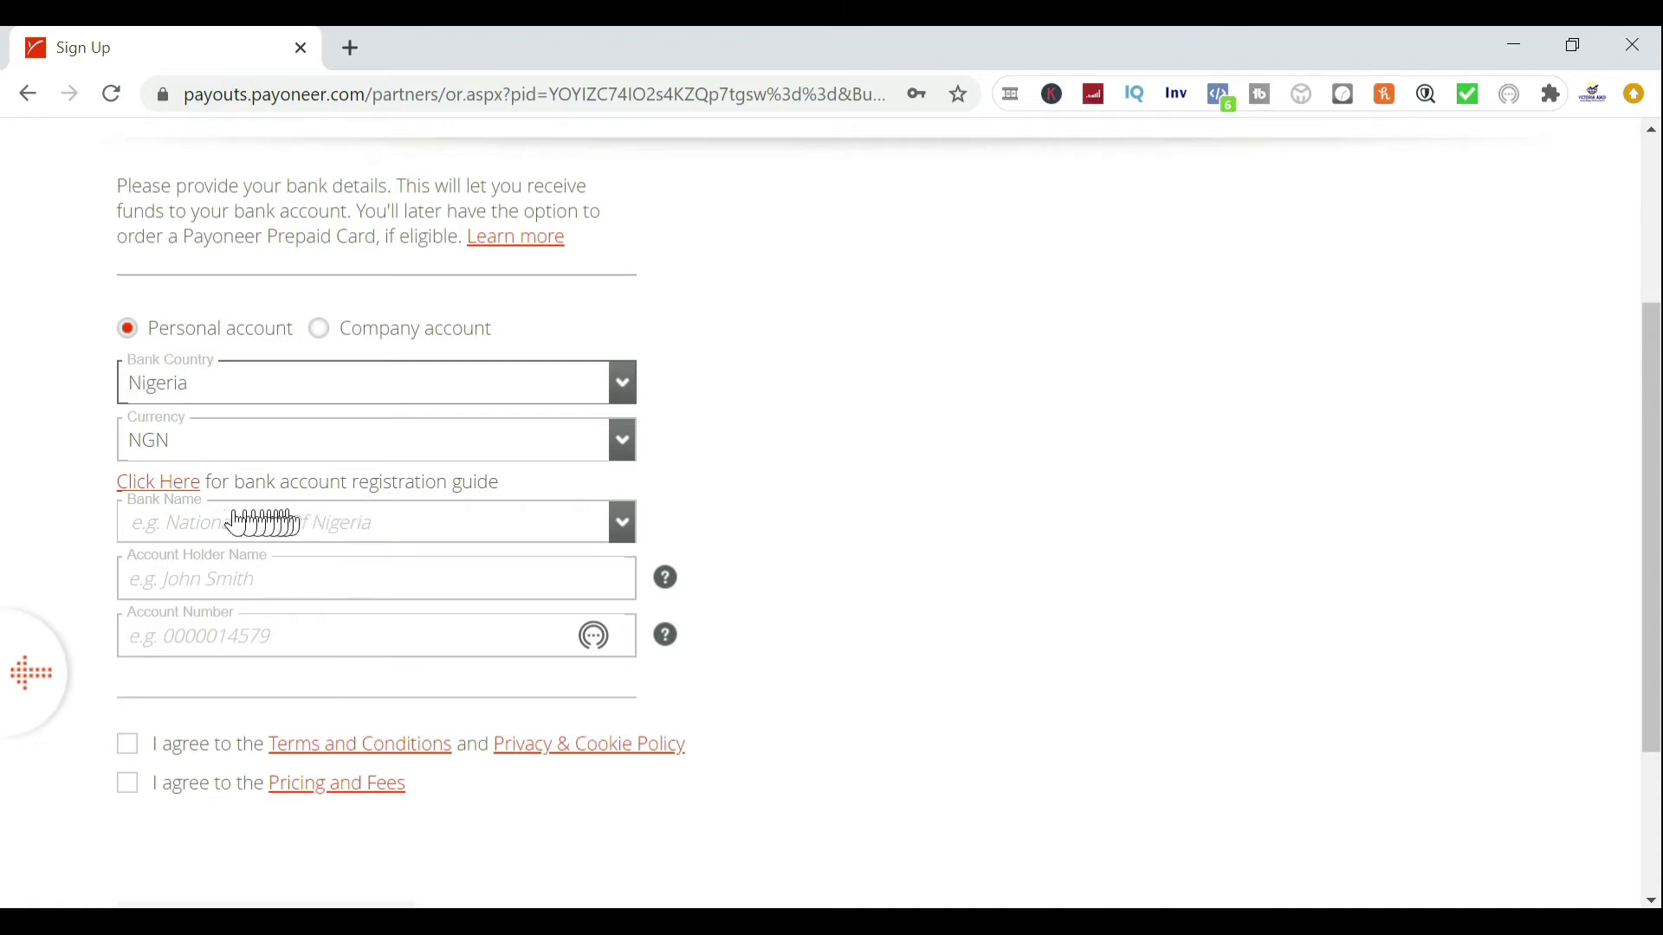
click(398, 536)
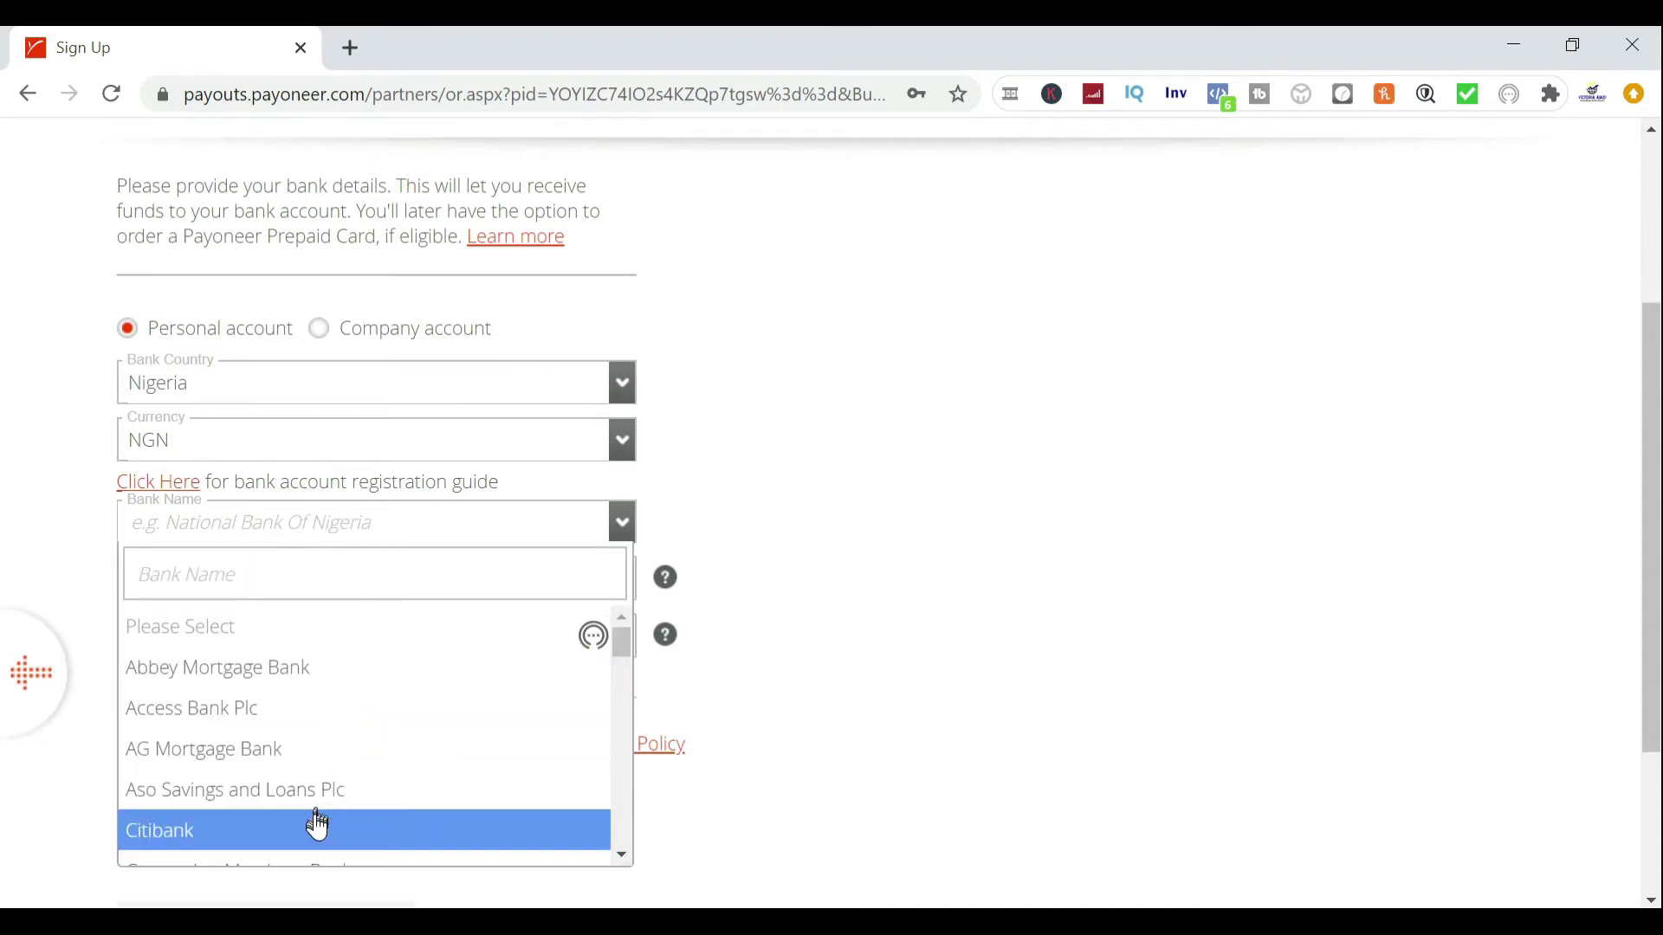
text(G)
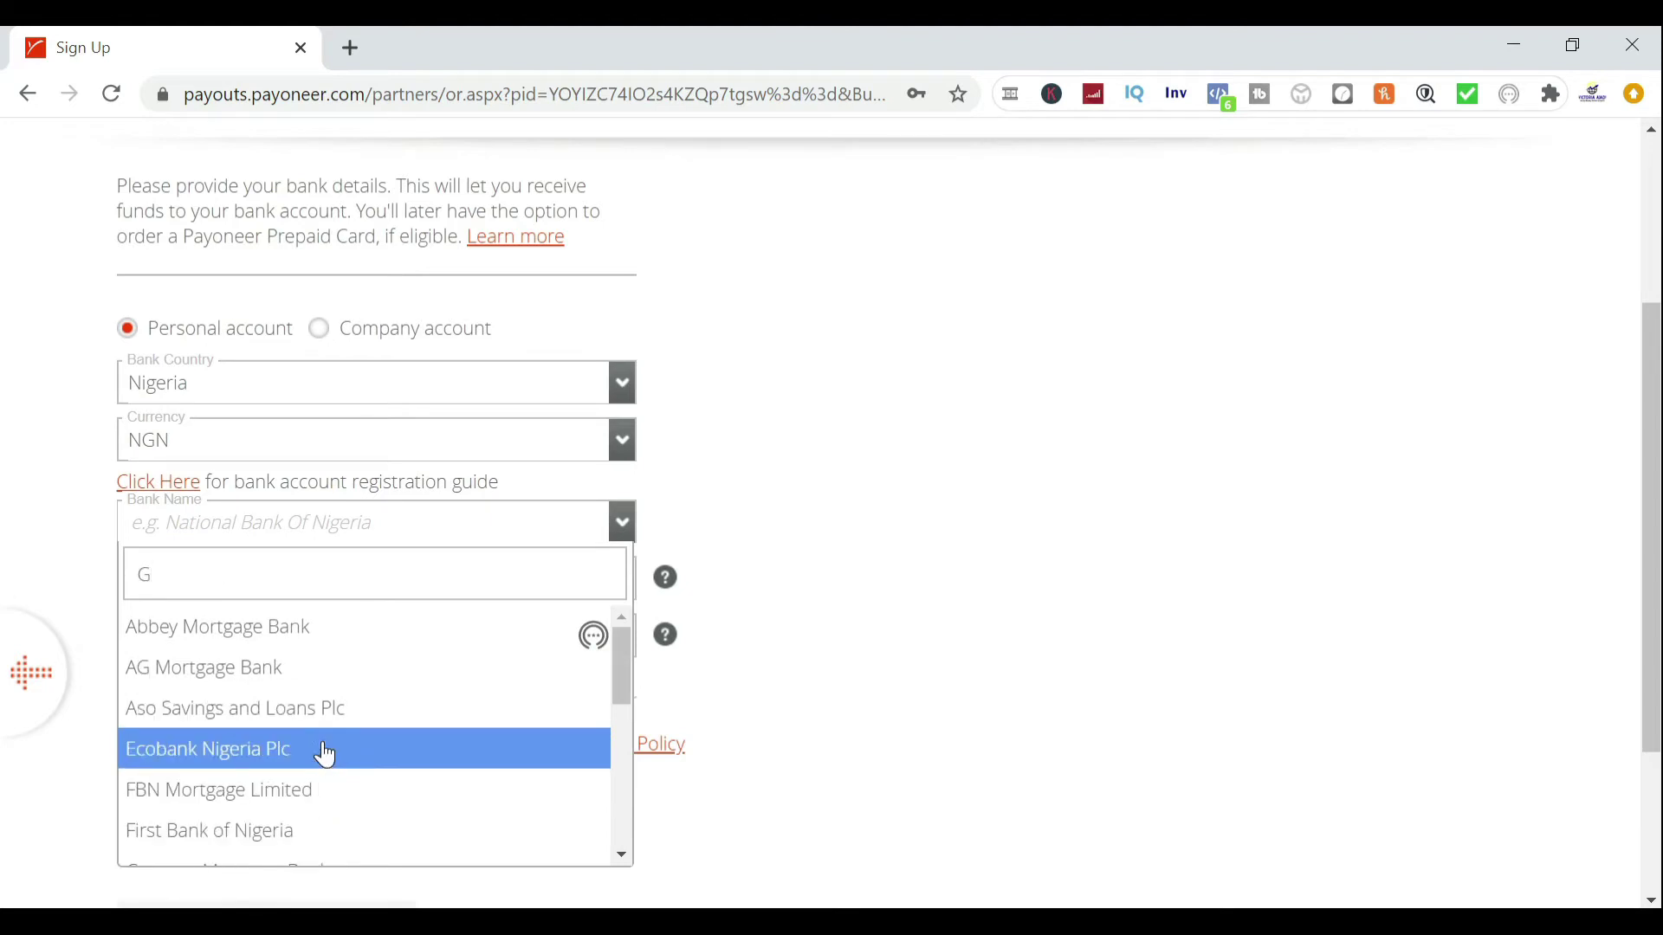
text(T)
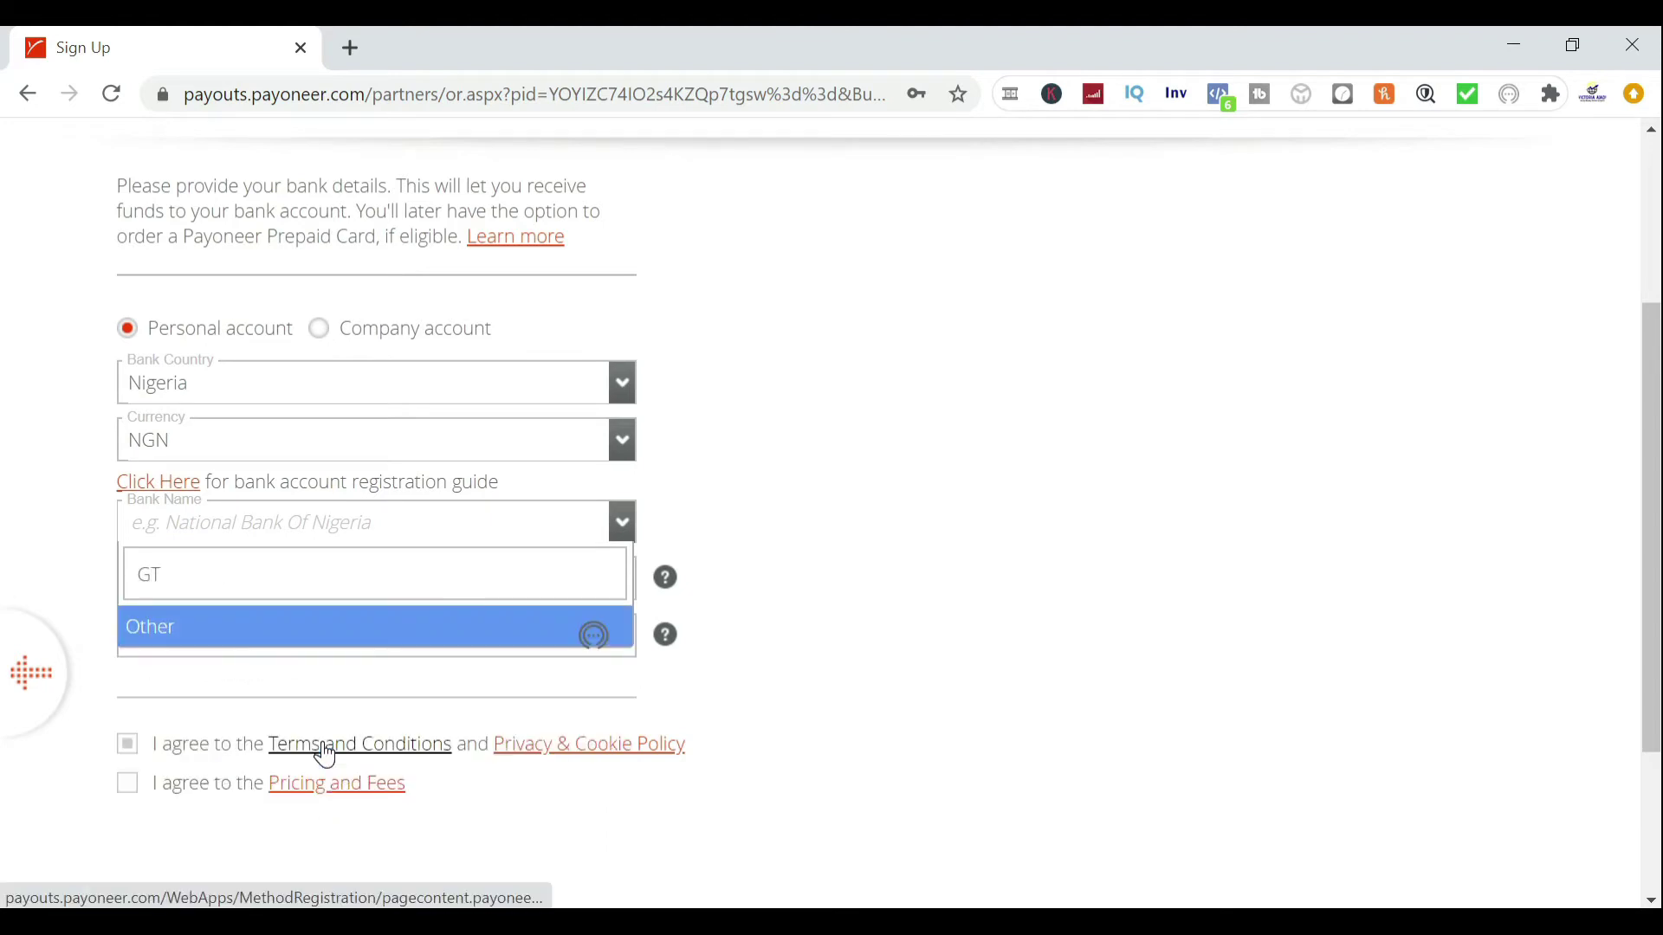
key(BackSpace)
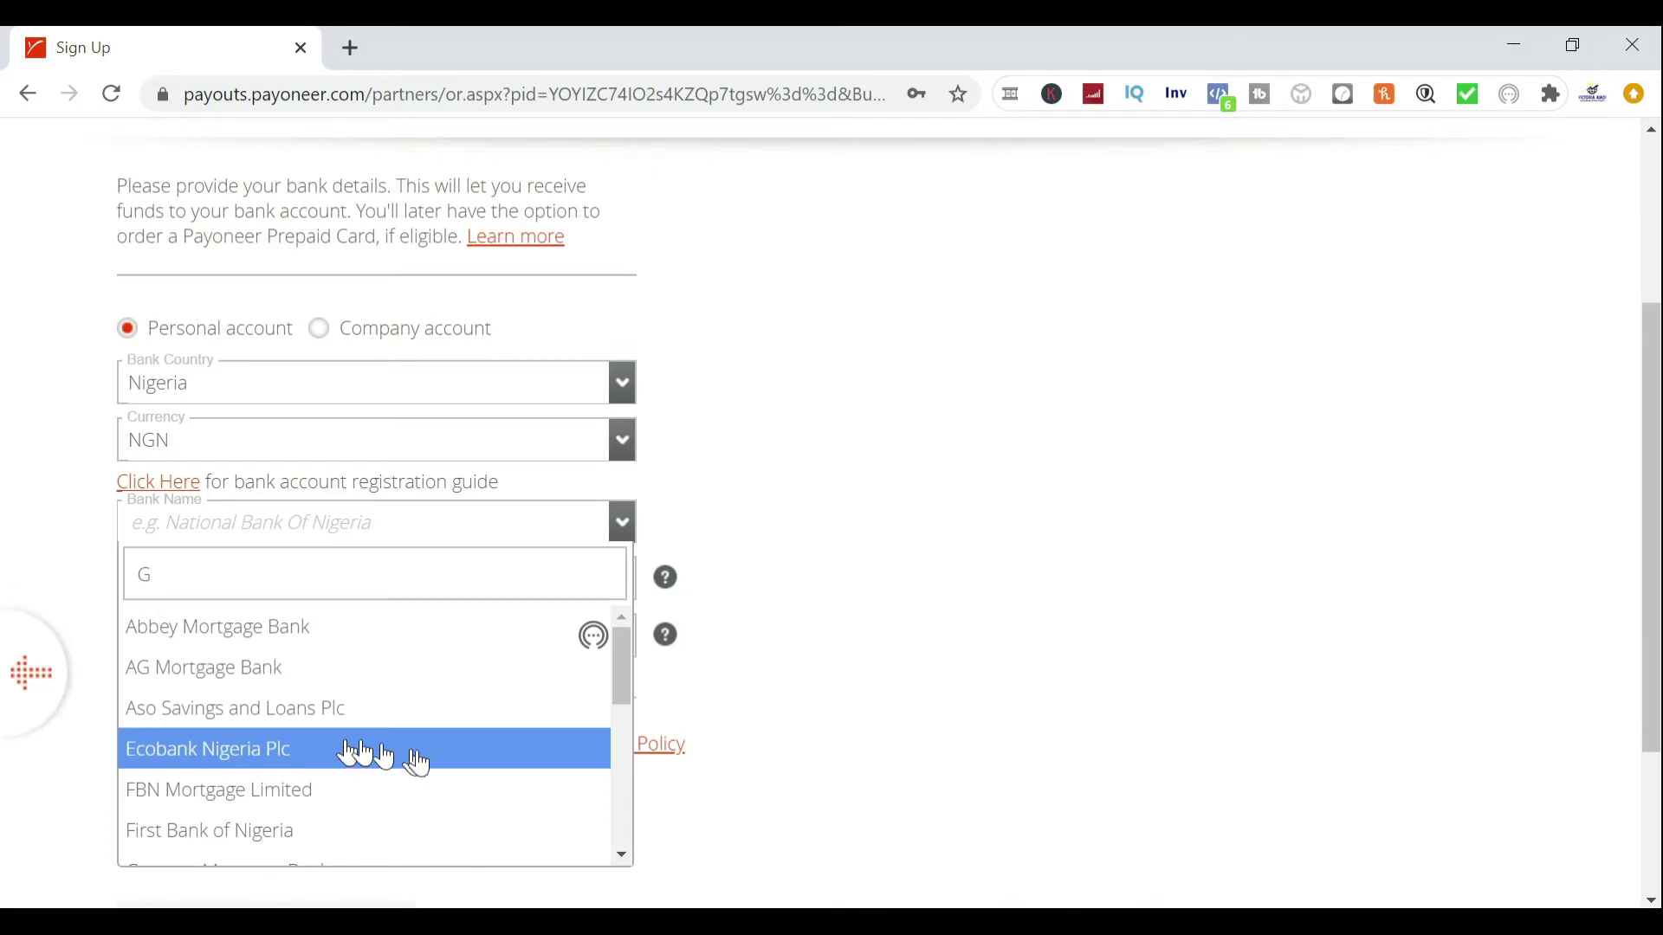
text(UA)
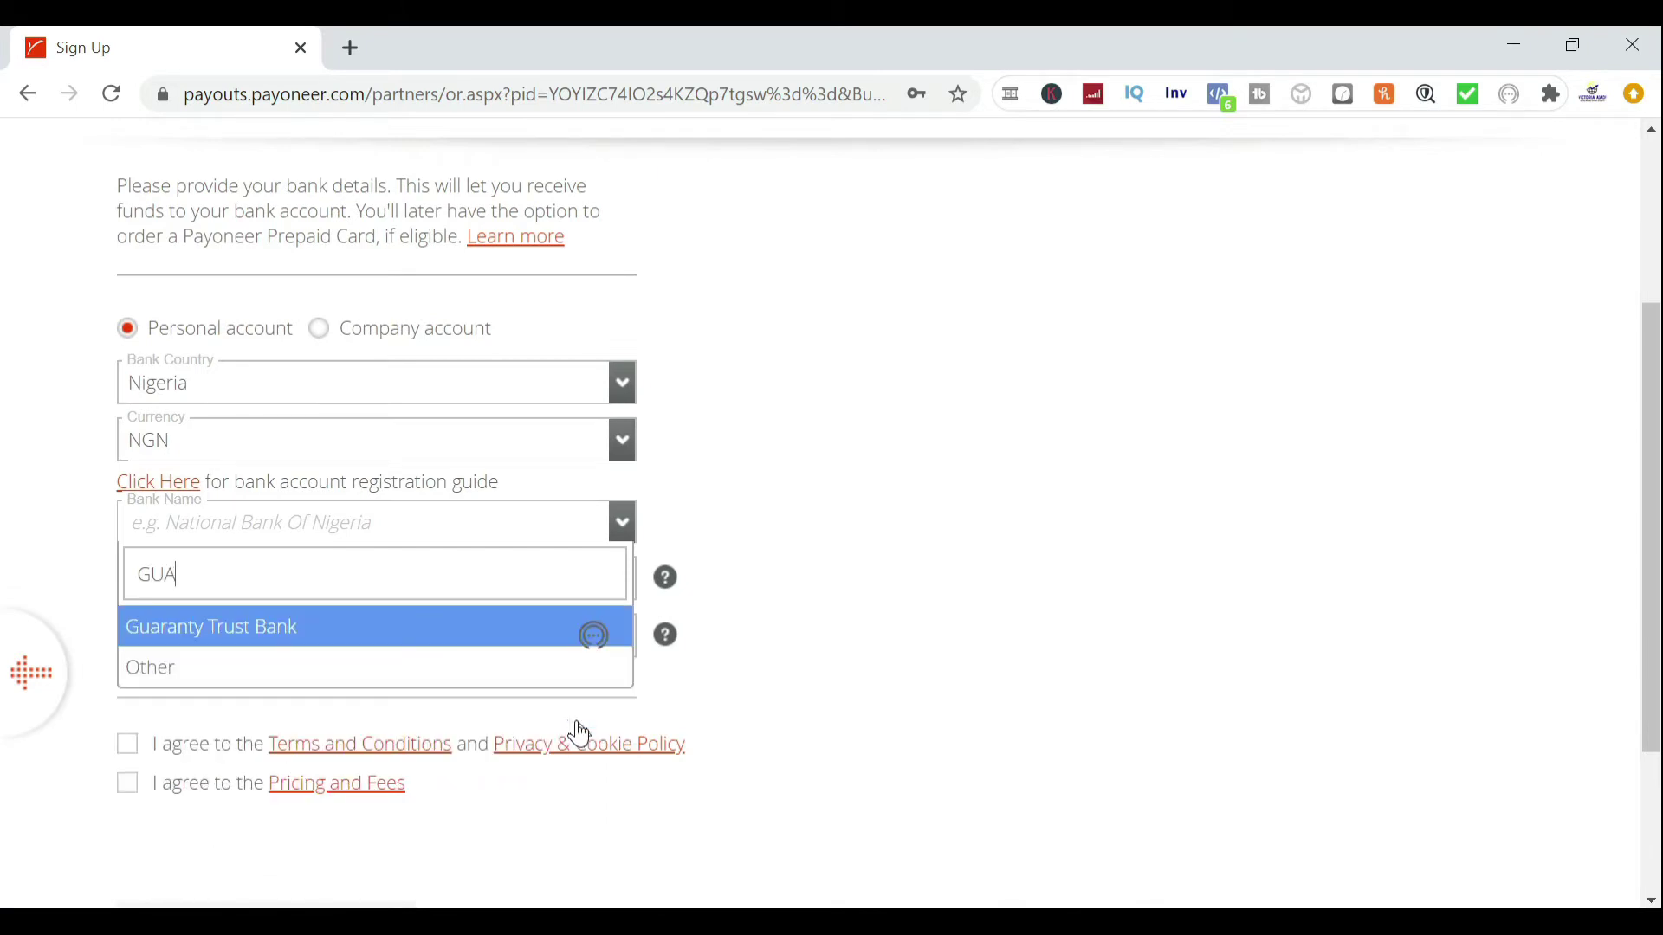
click(336, 644)
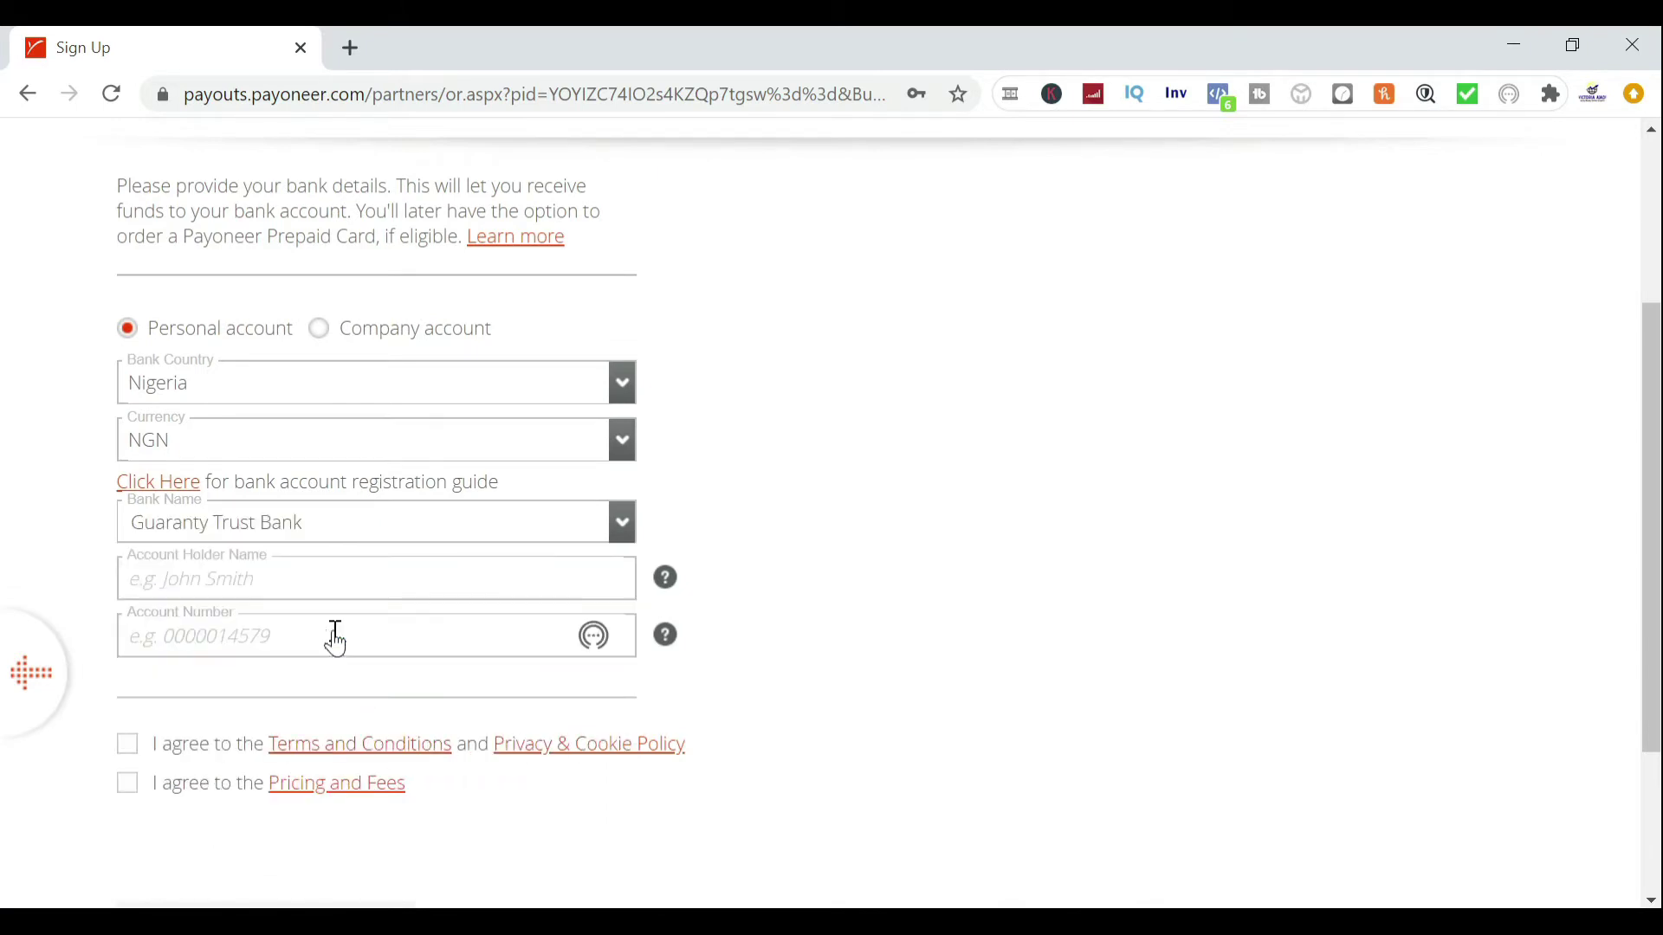
Enter the account holder's name and account number, and tick both agreement checkboxes
click(269, 571)
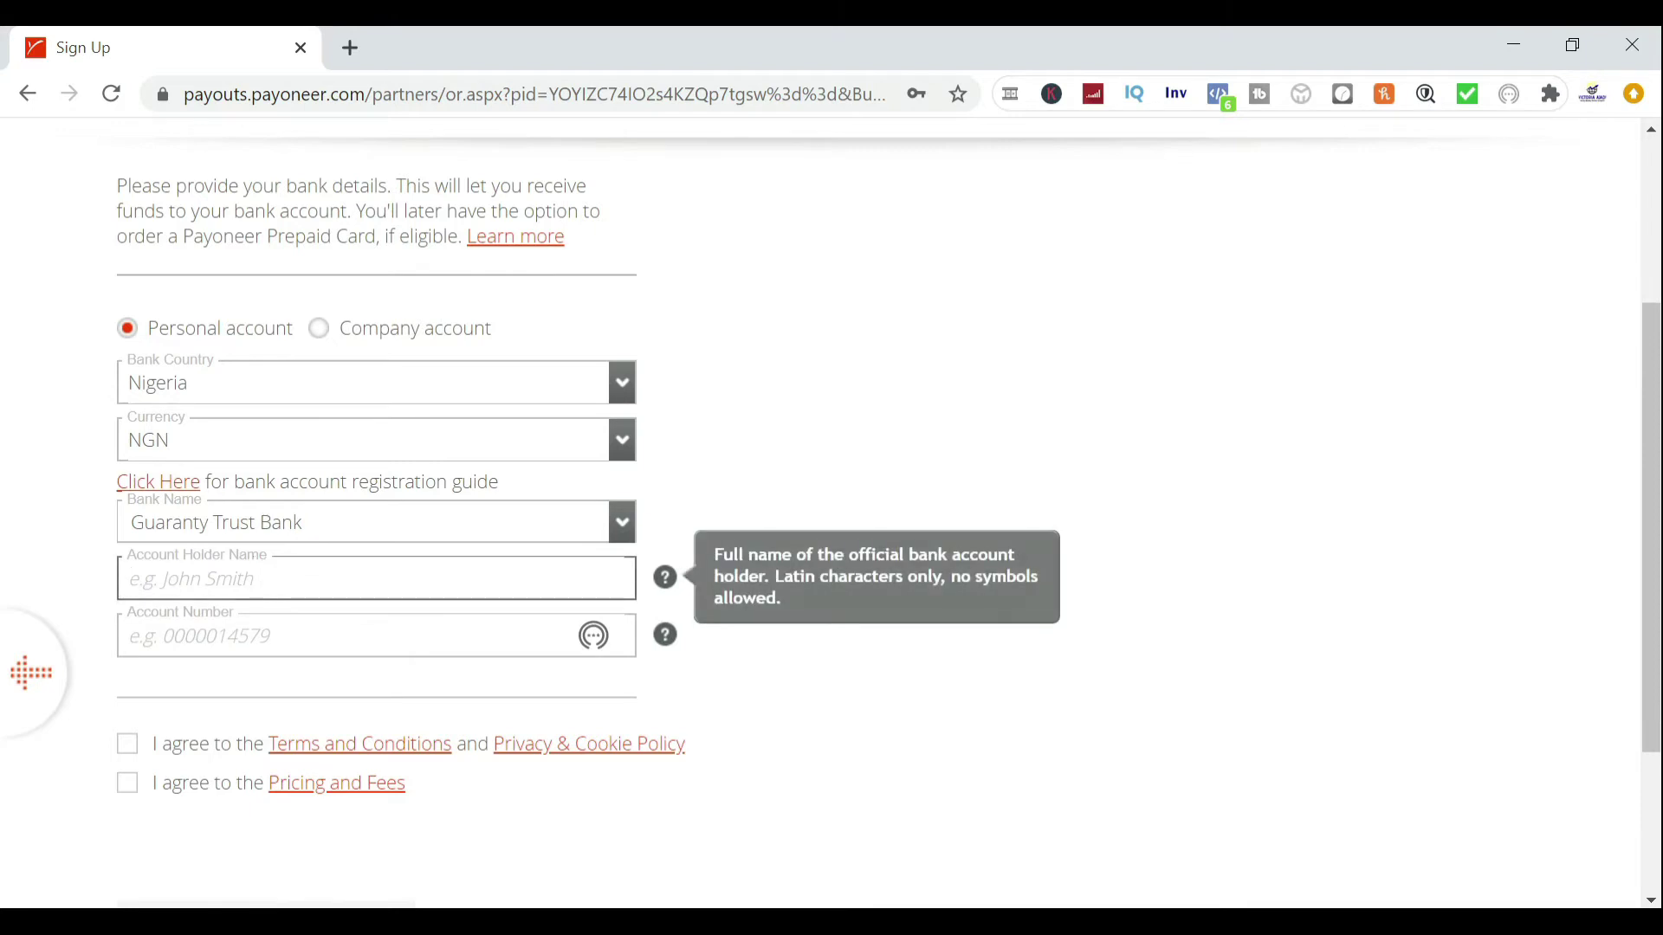
key(Caps_Lock)
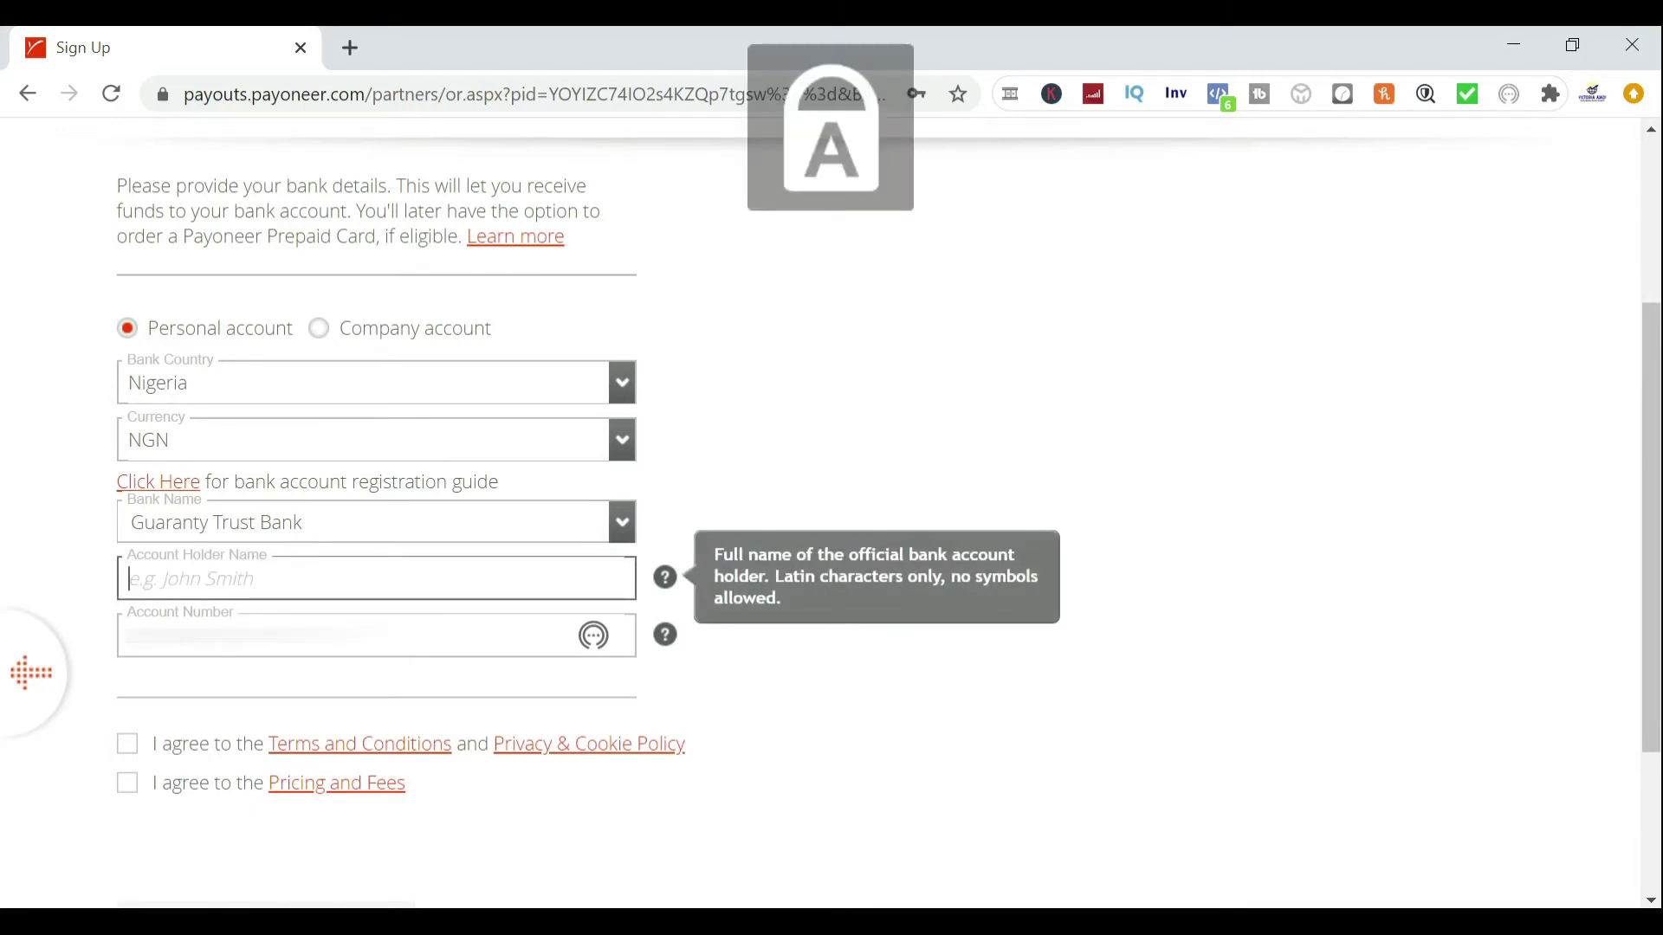
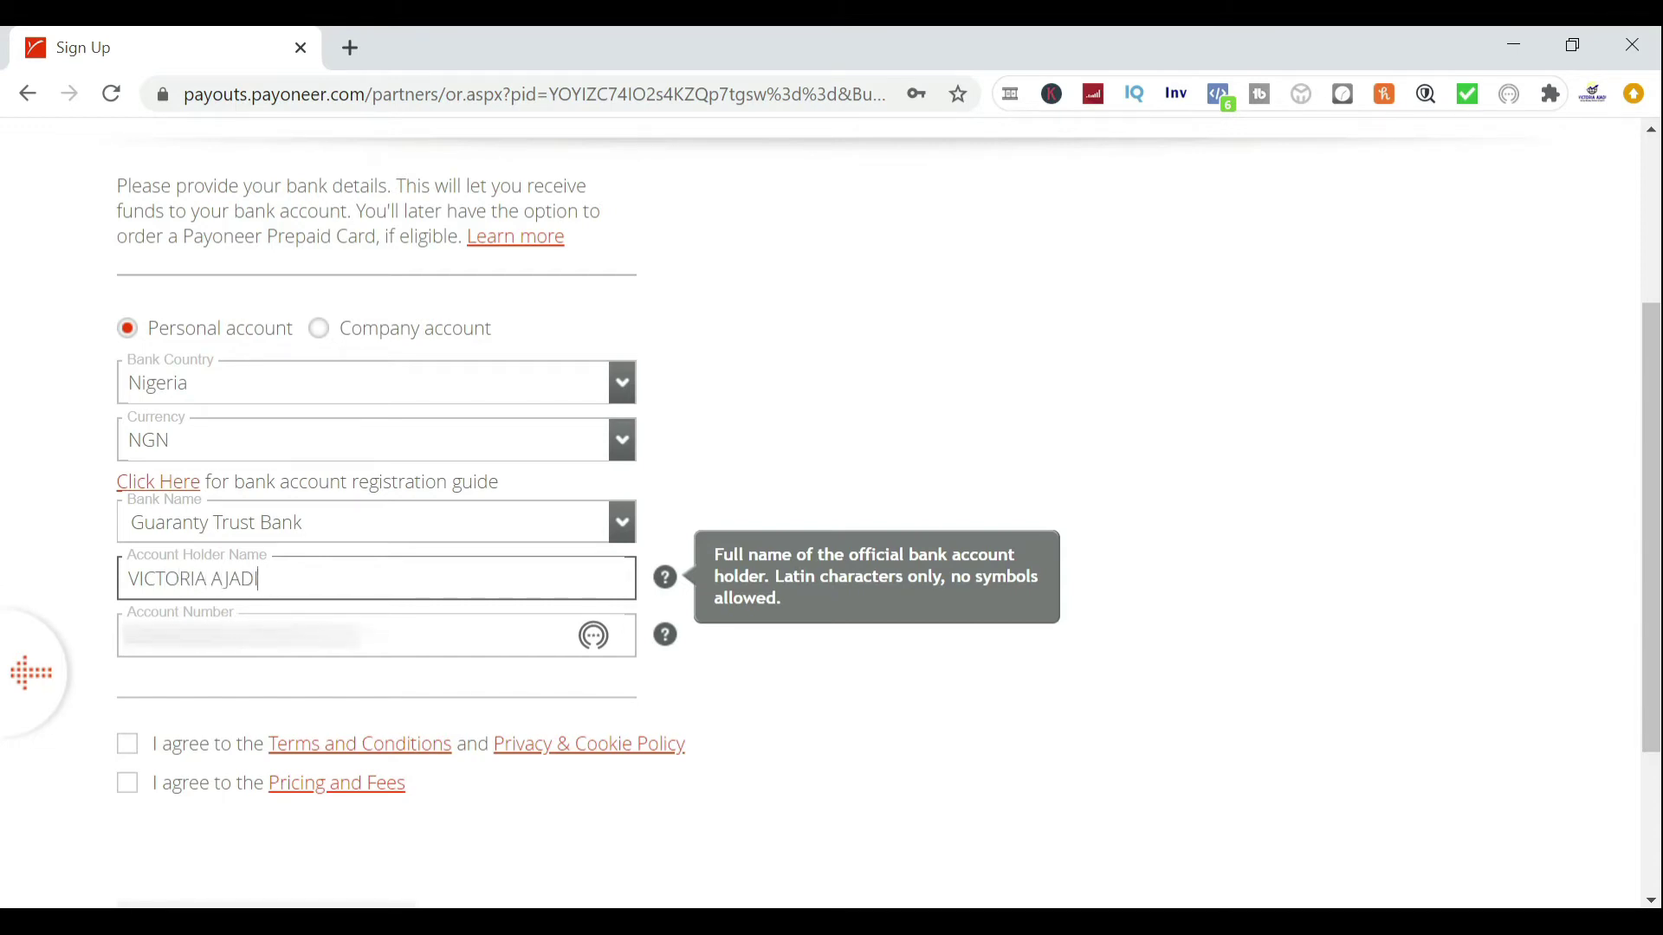
click(269, 636)
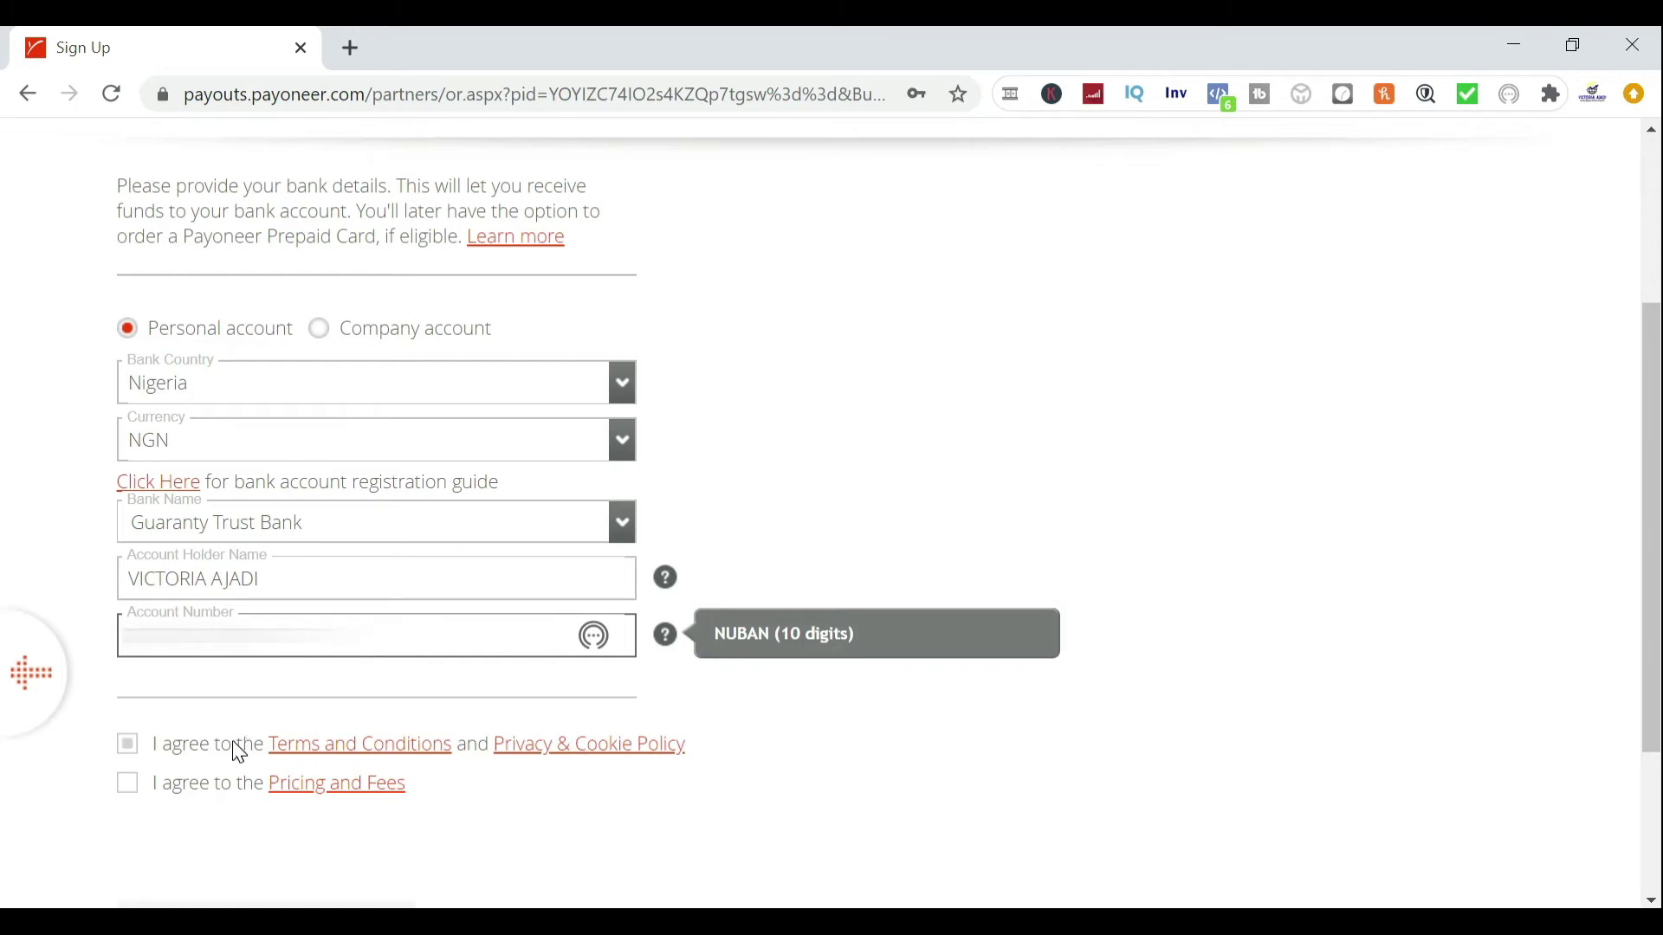
click(126, 748)
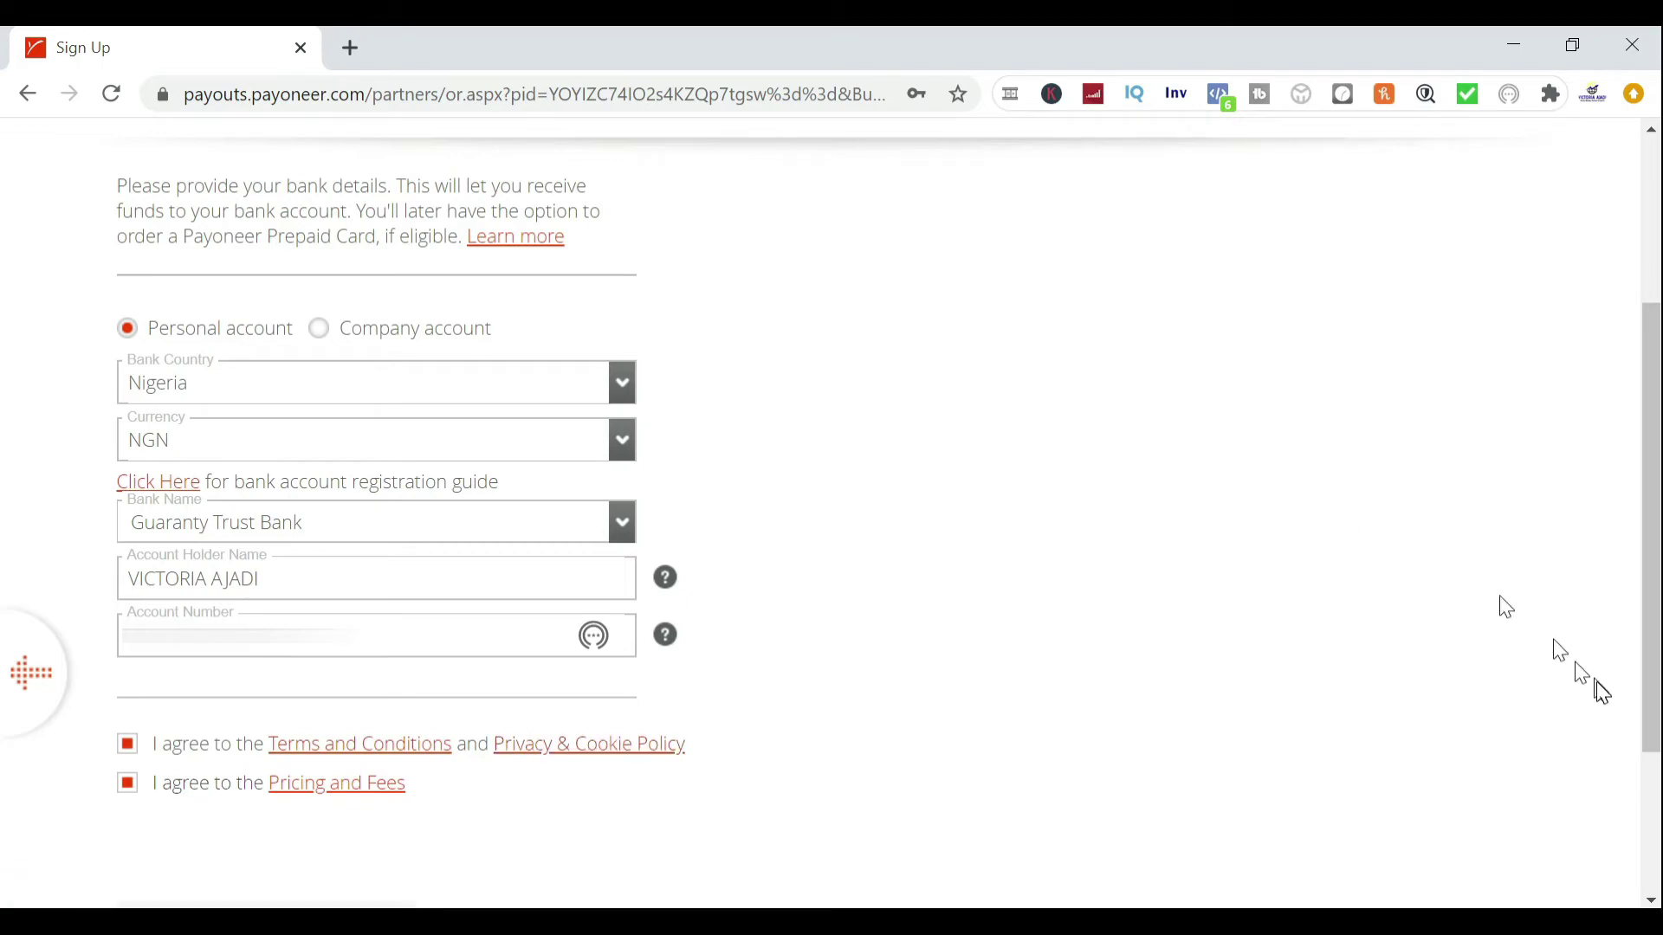
click(1654, 223)
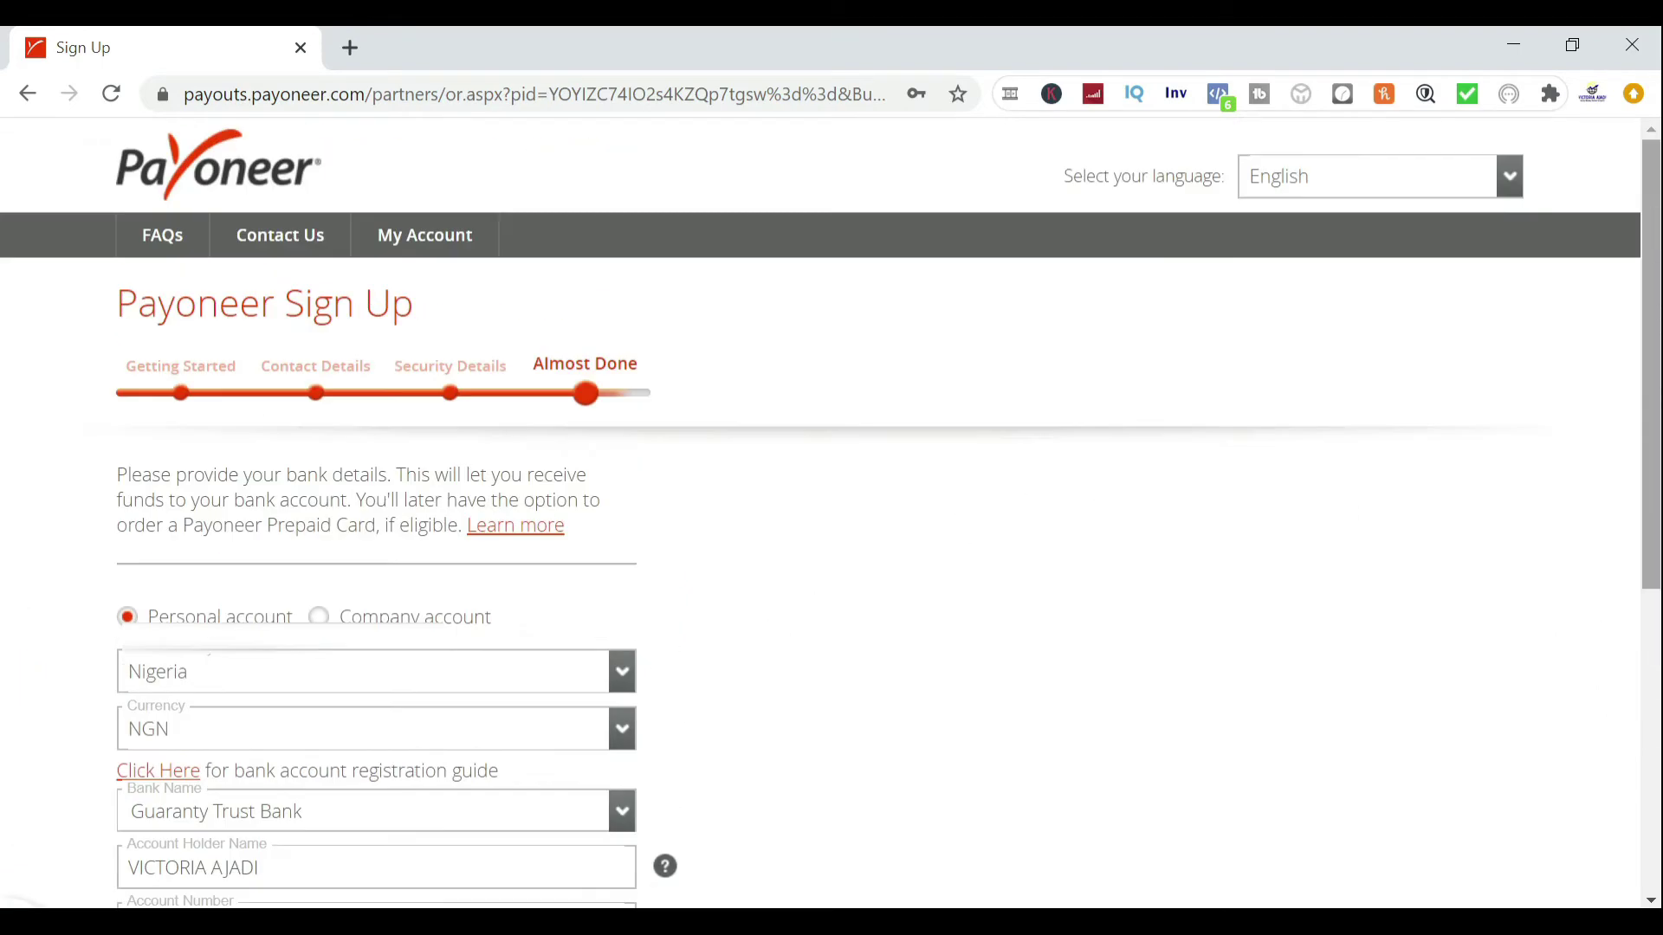
click(1651, 668)
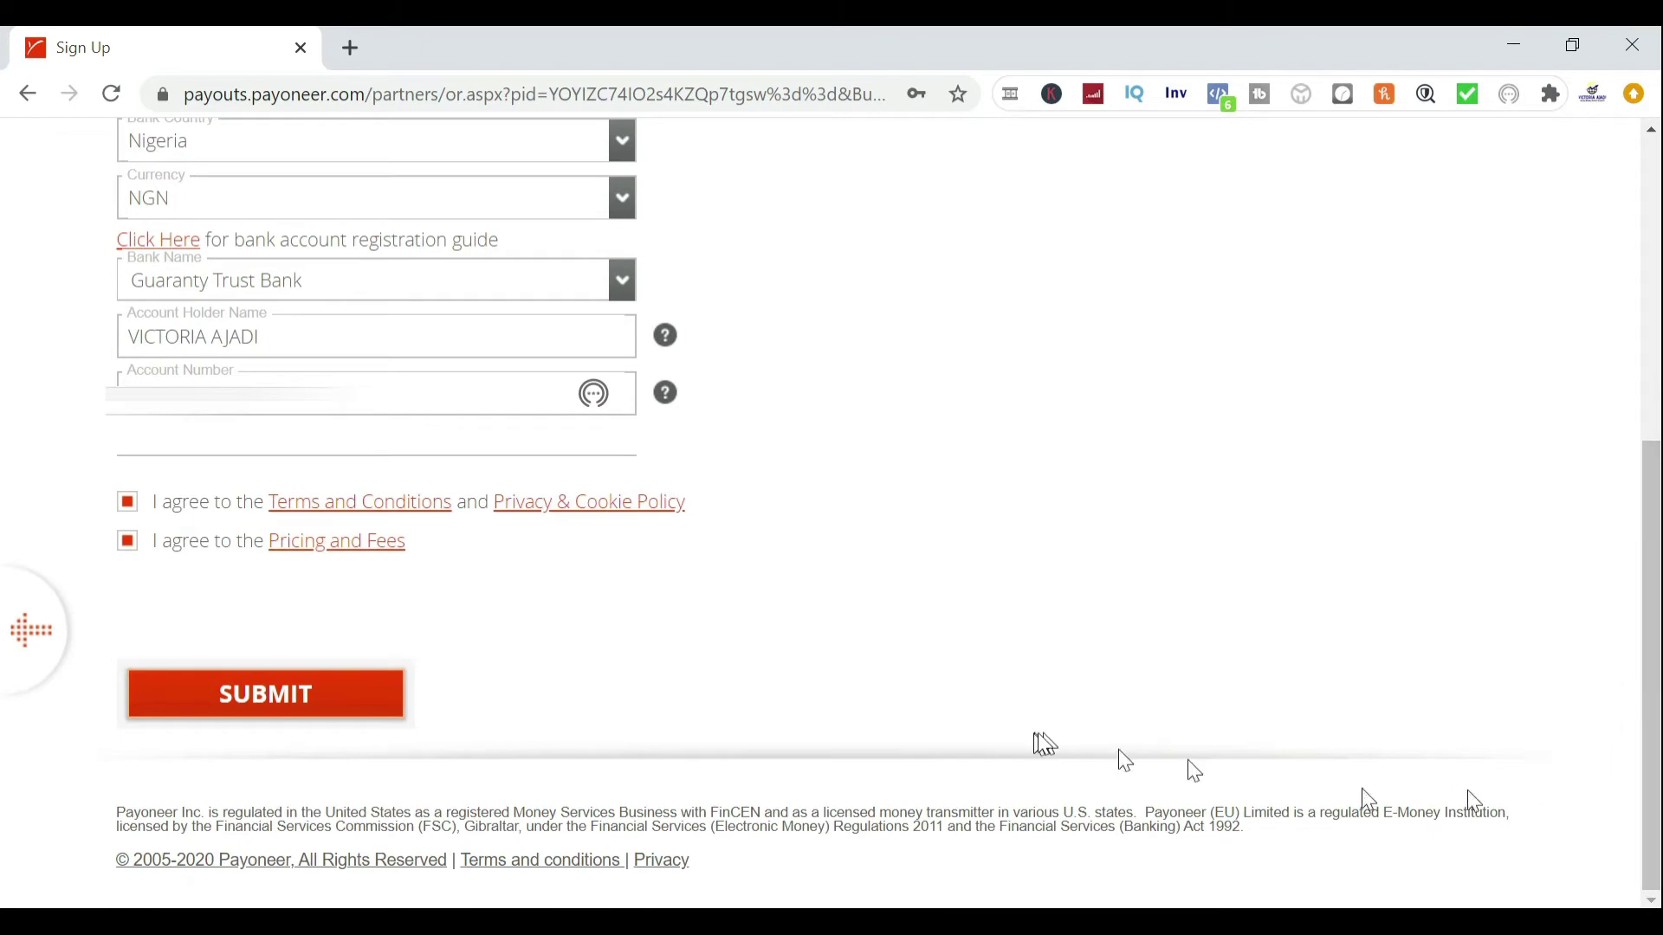
Submit the sign-up and scroll through the Congratulations confirmation page
click(313, 700)
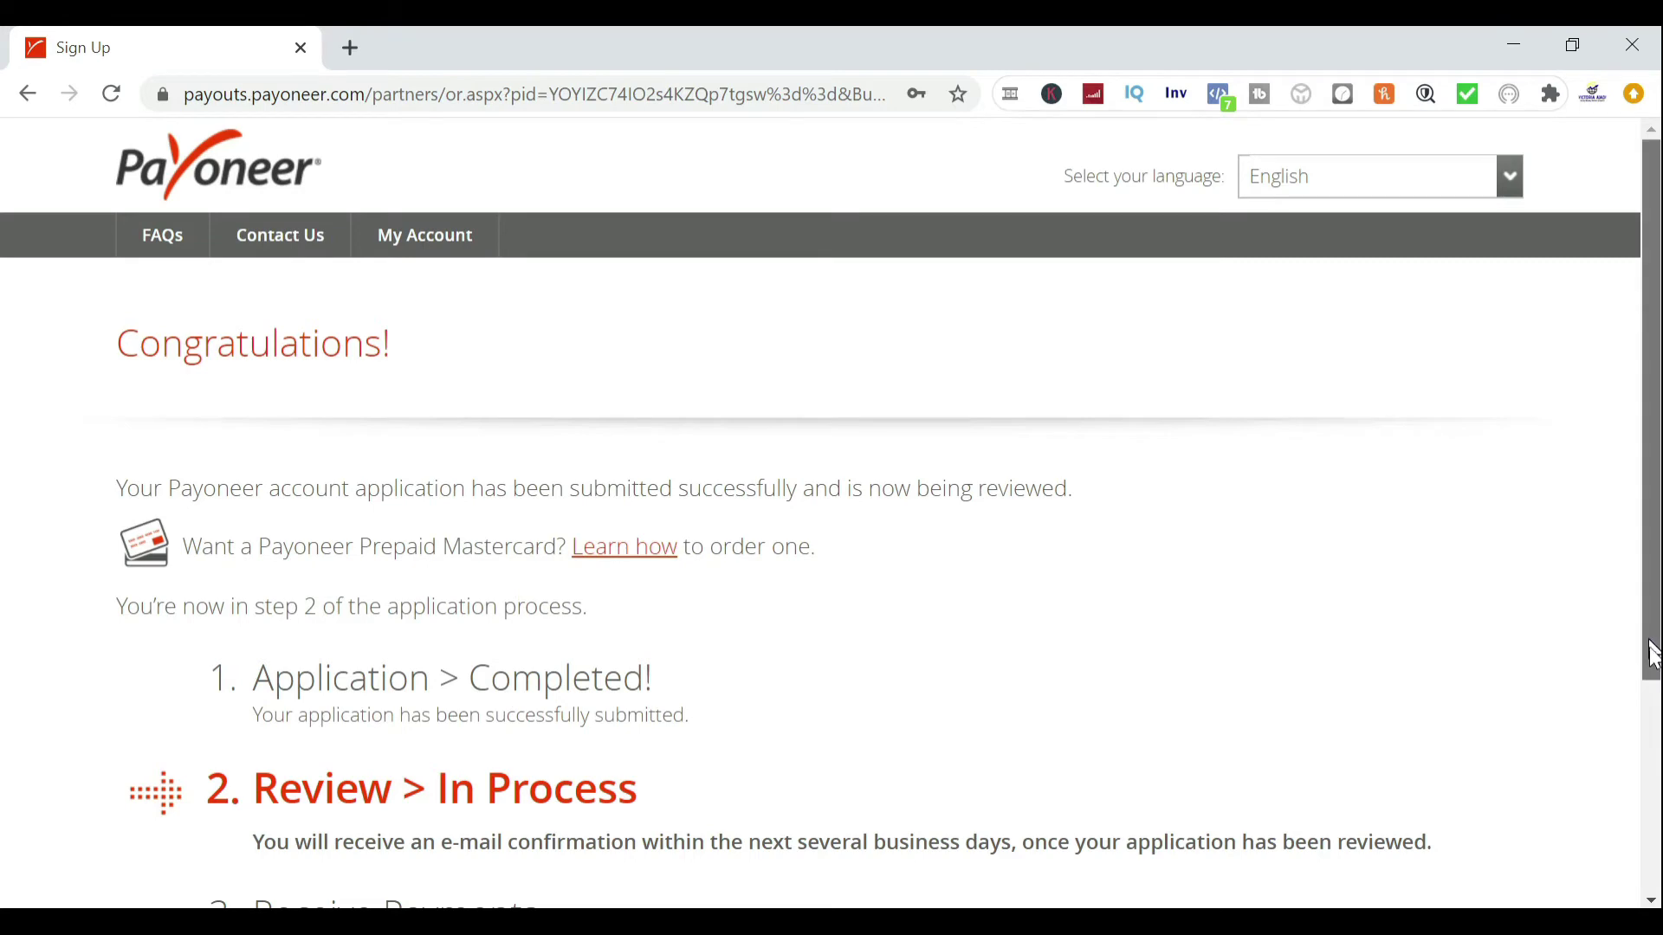
scroll(1654, 652, down, 3)
scroll(1652, 652, down, 1)
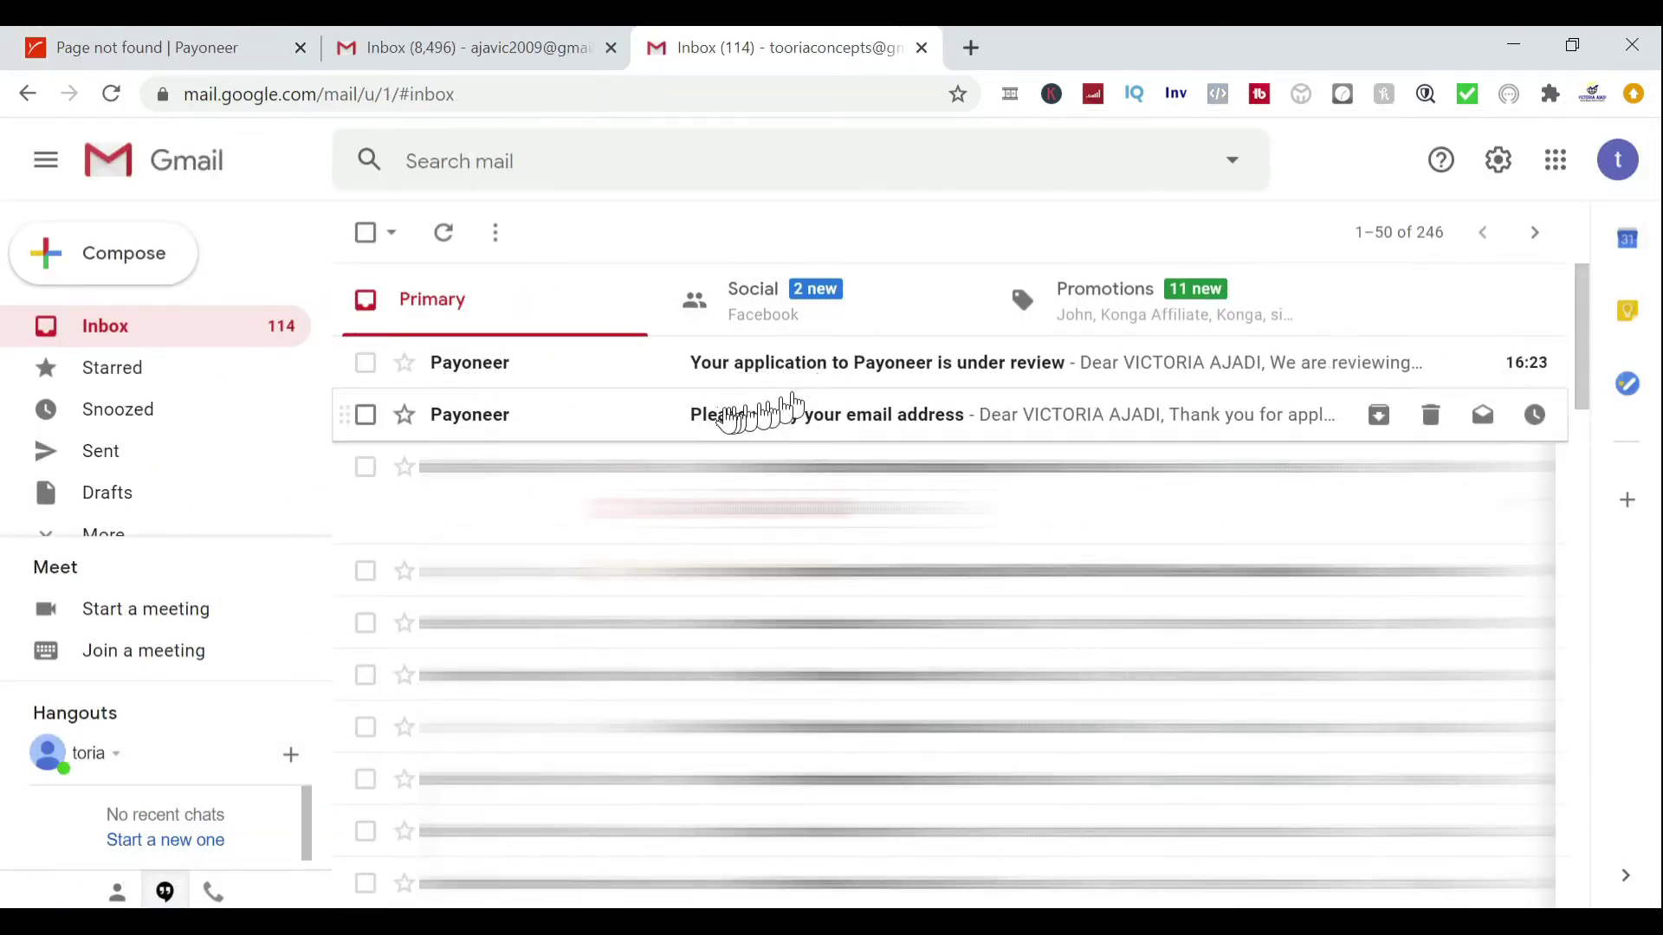
Confirm the address via 'Please verify your email address', then open the application-under-review email
click(745, 426)
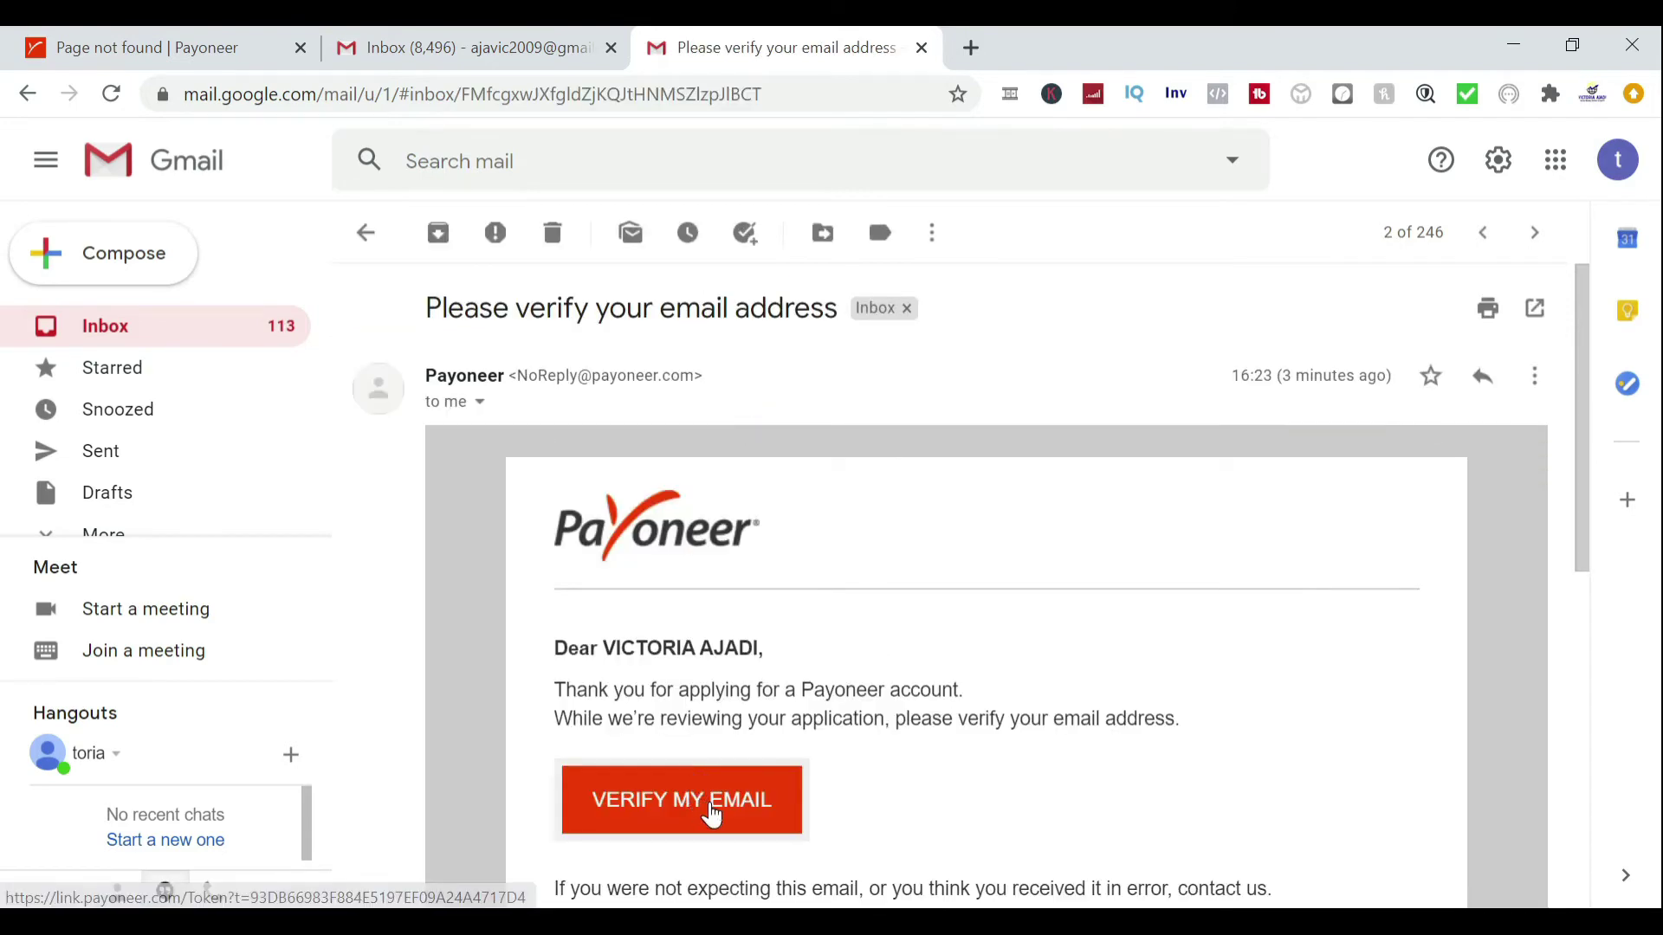
drag(1588, 557, 1602, 634)
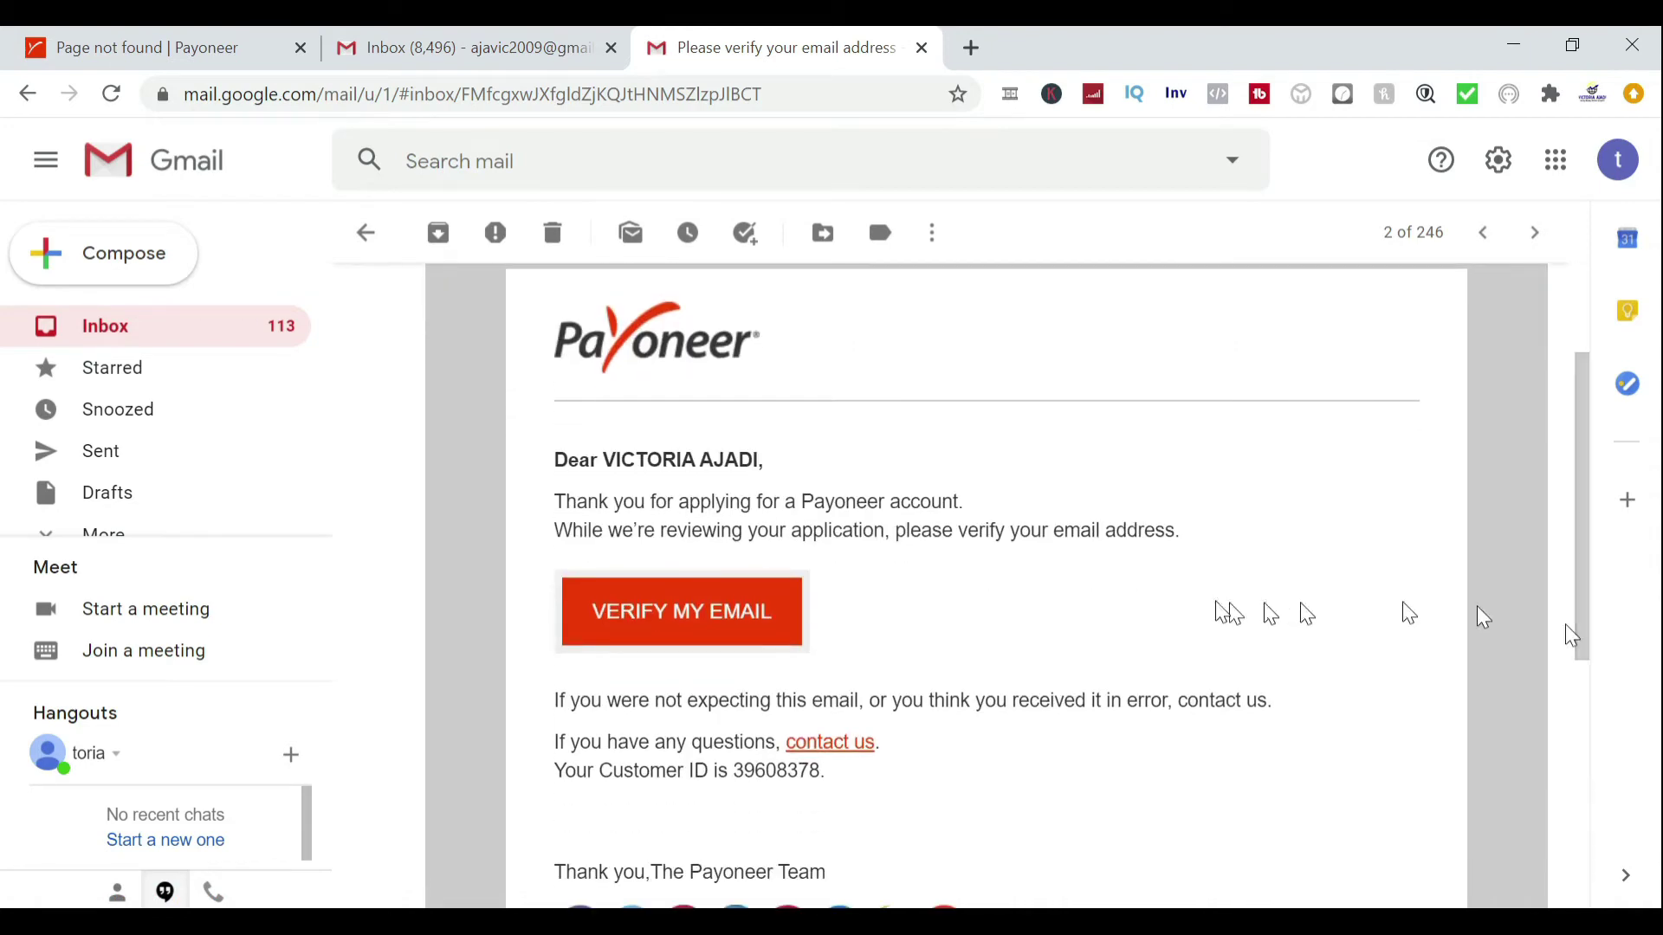
click(733, 623)
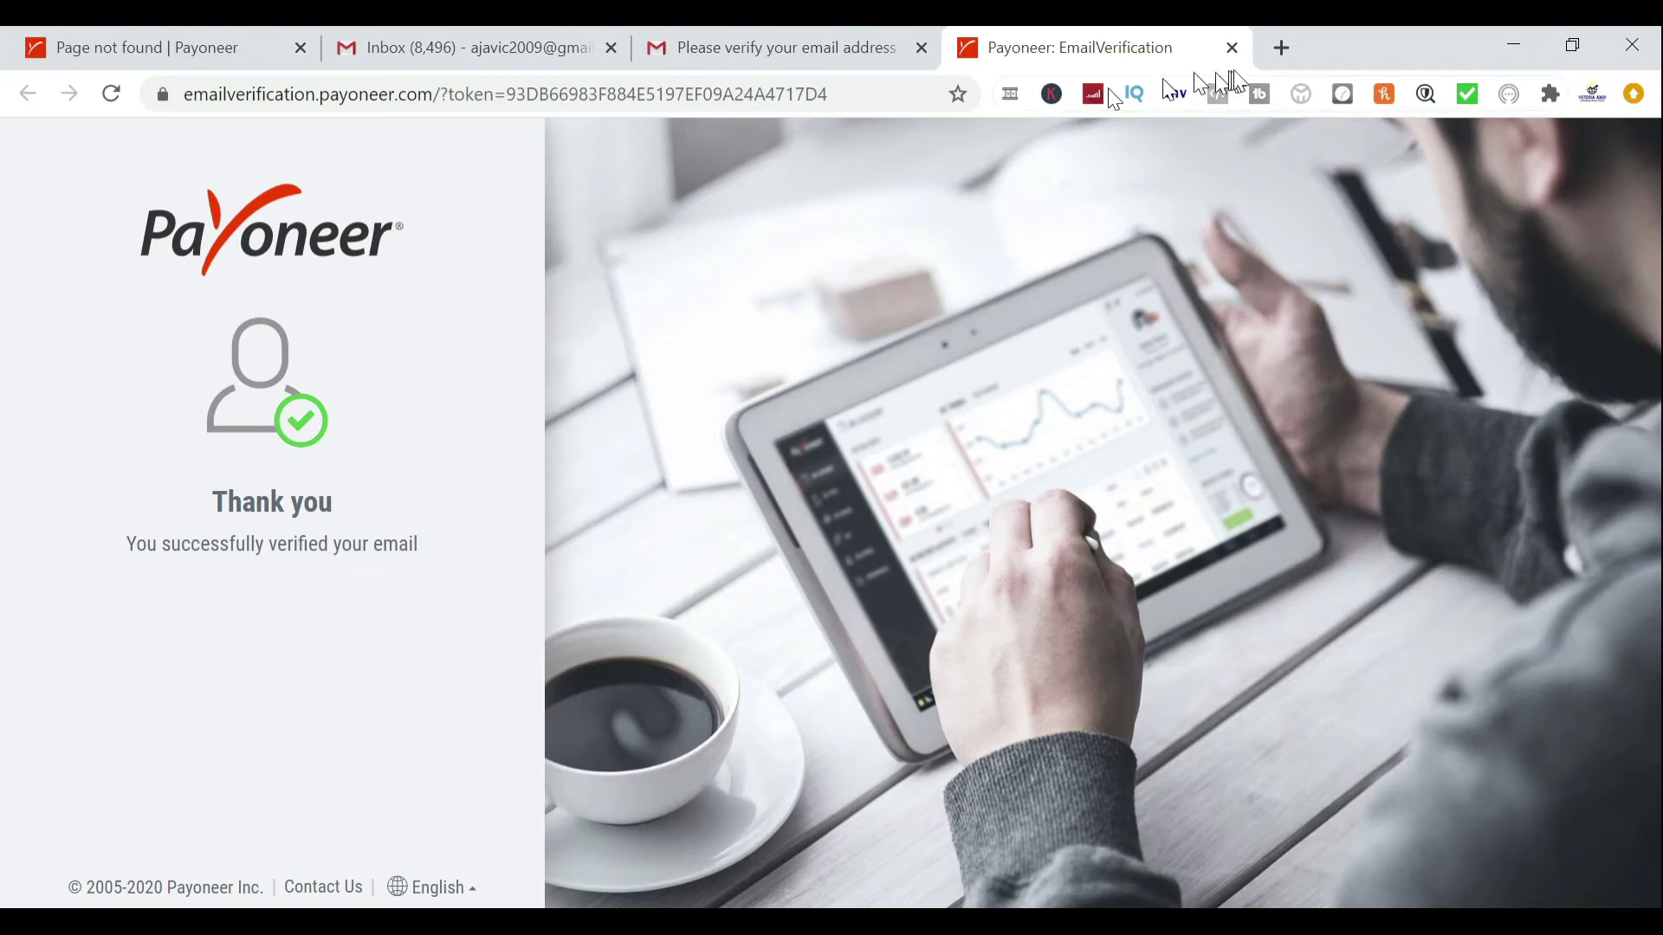
click(1232, 47)
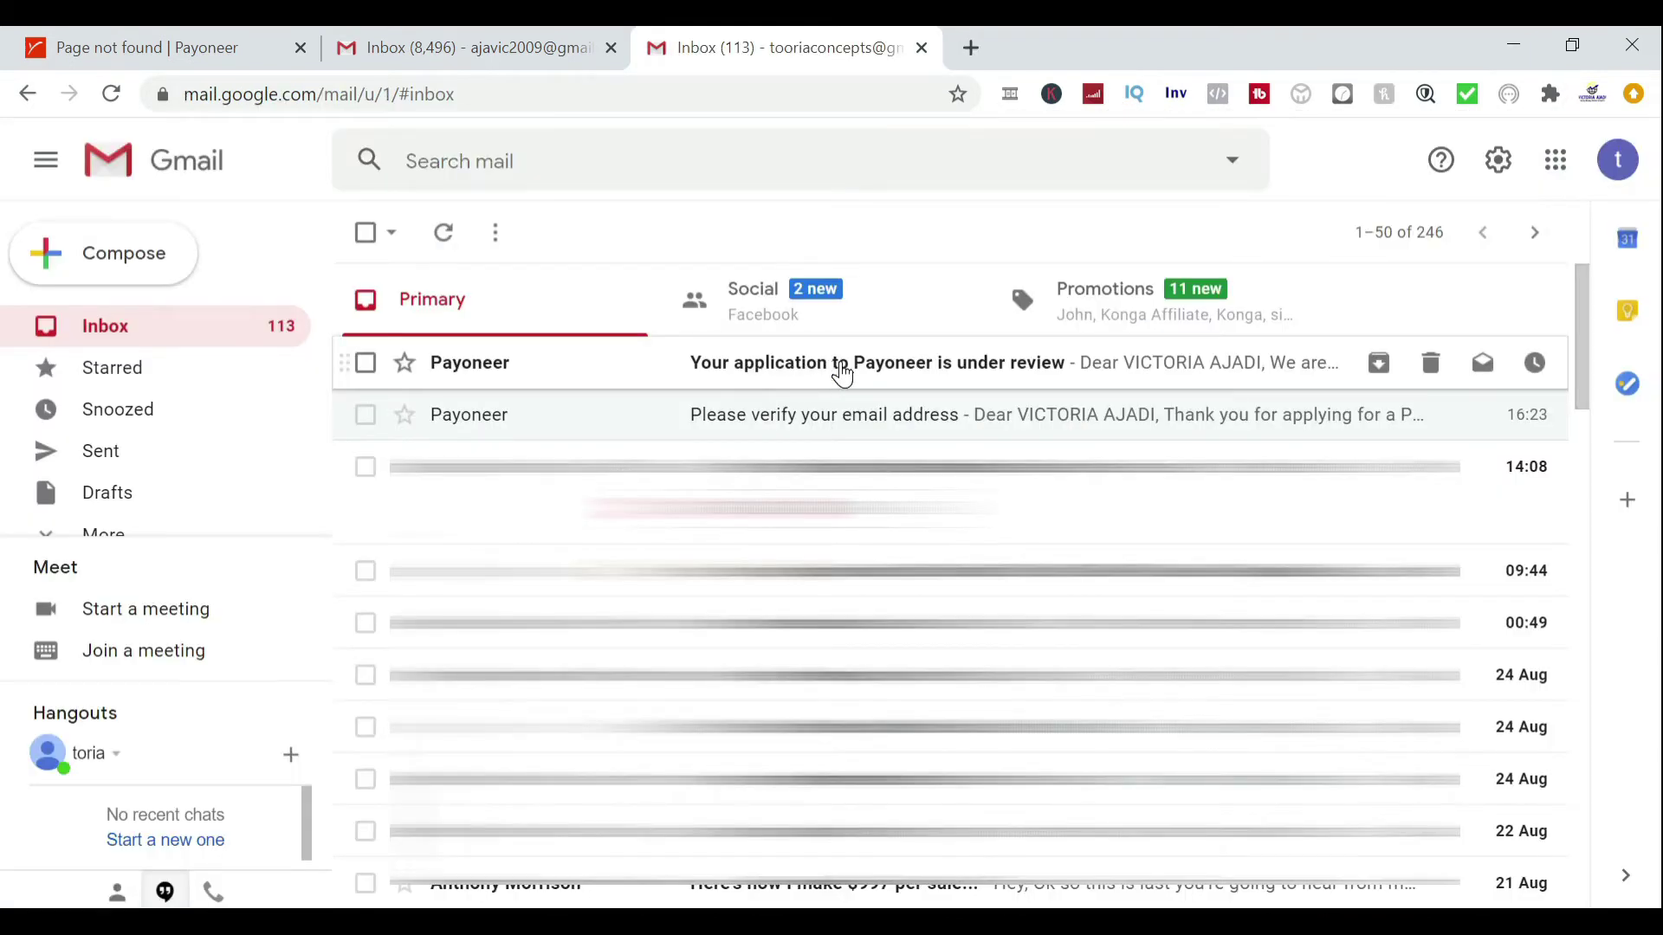
click(839, 372)
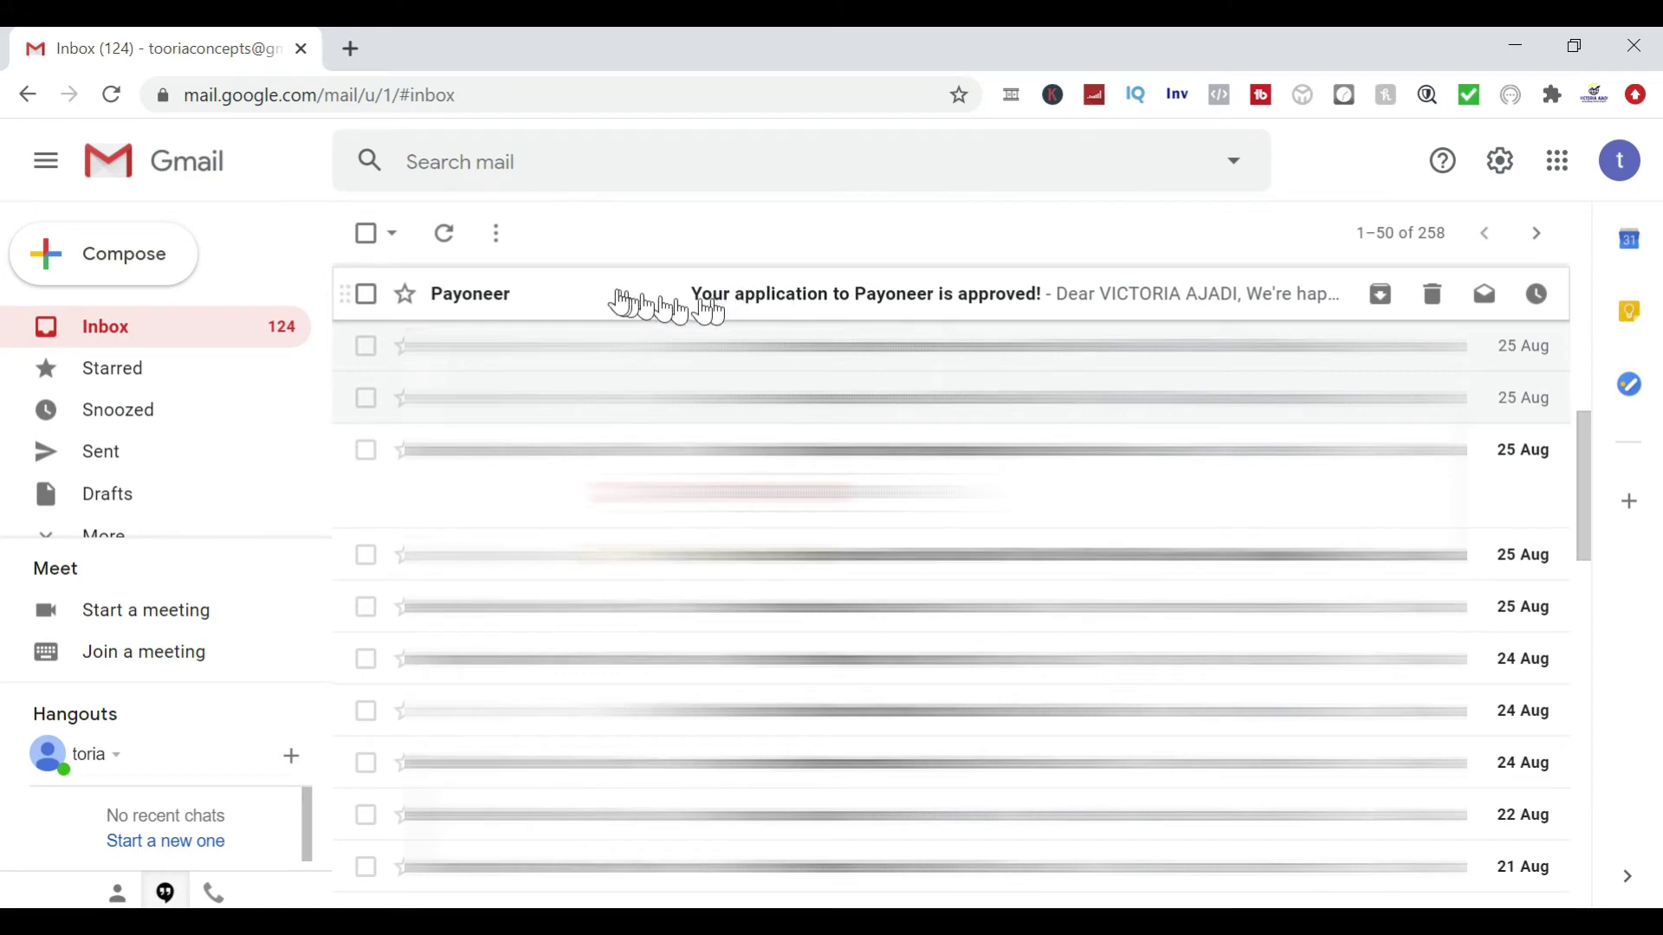
Open the 'Your application to Payoneer is approved!' email and follow its Sign in link
click(751, 305)
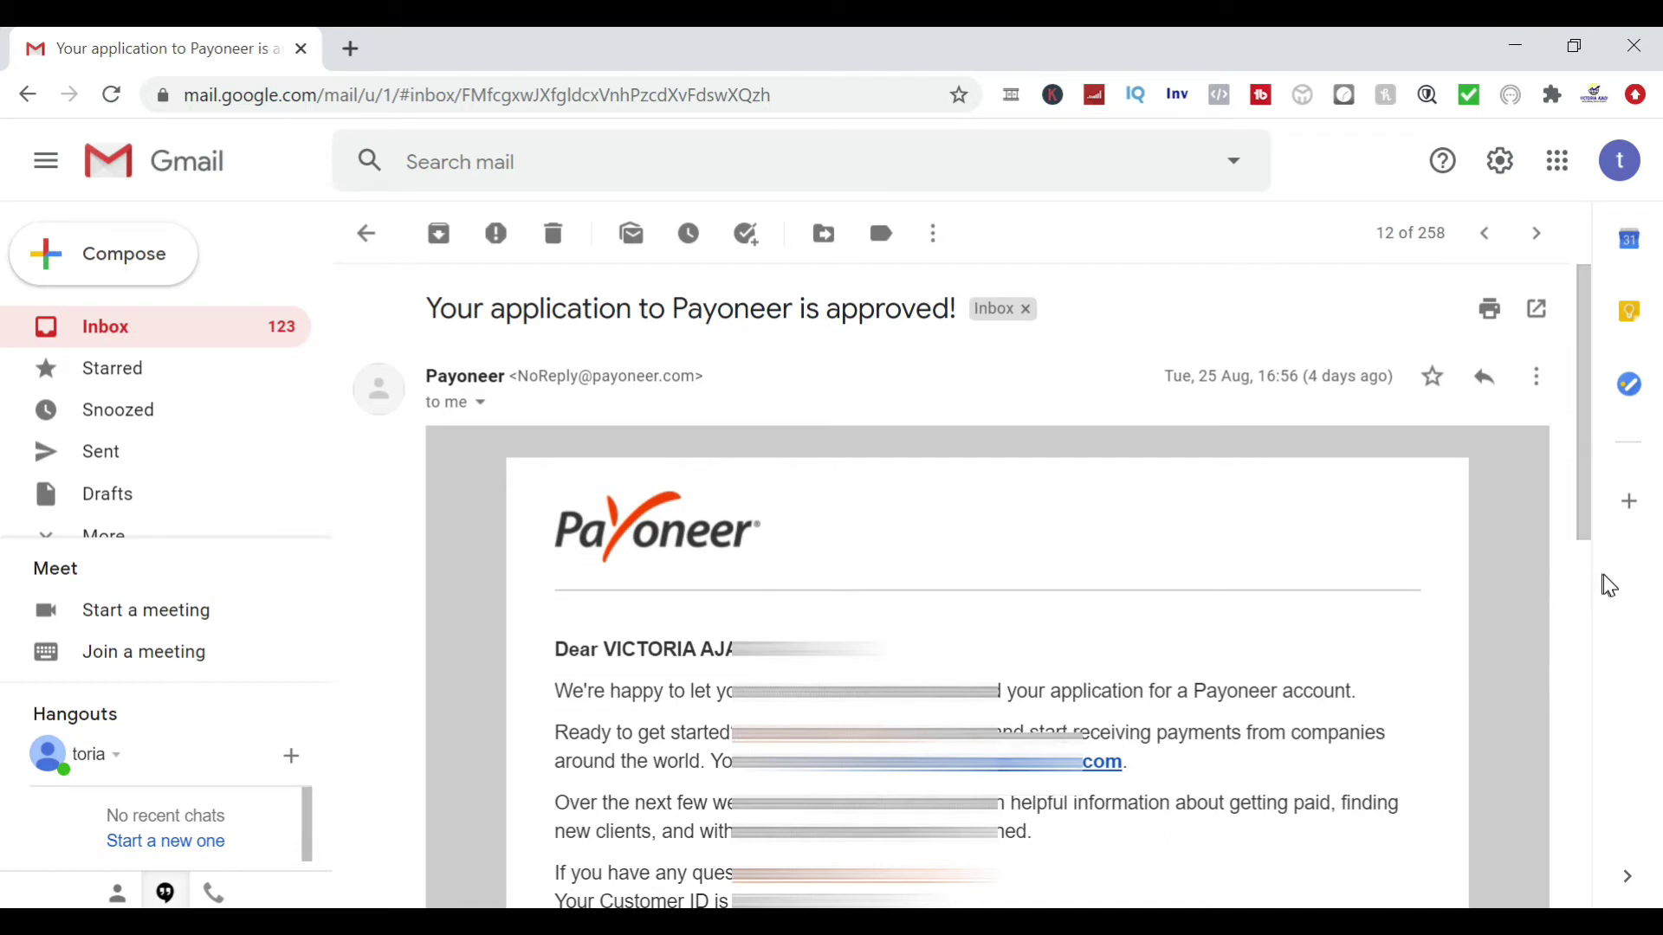
drag(1590, 539, 1567, 637)
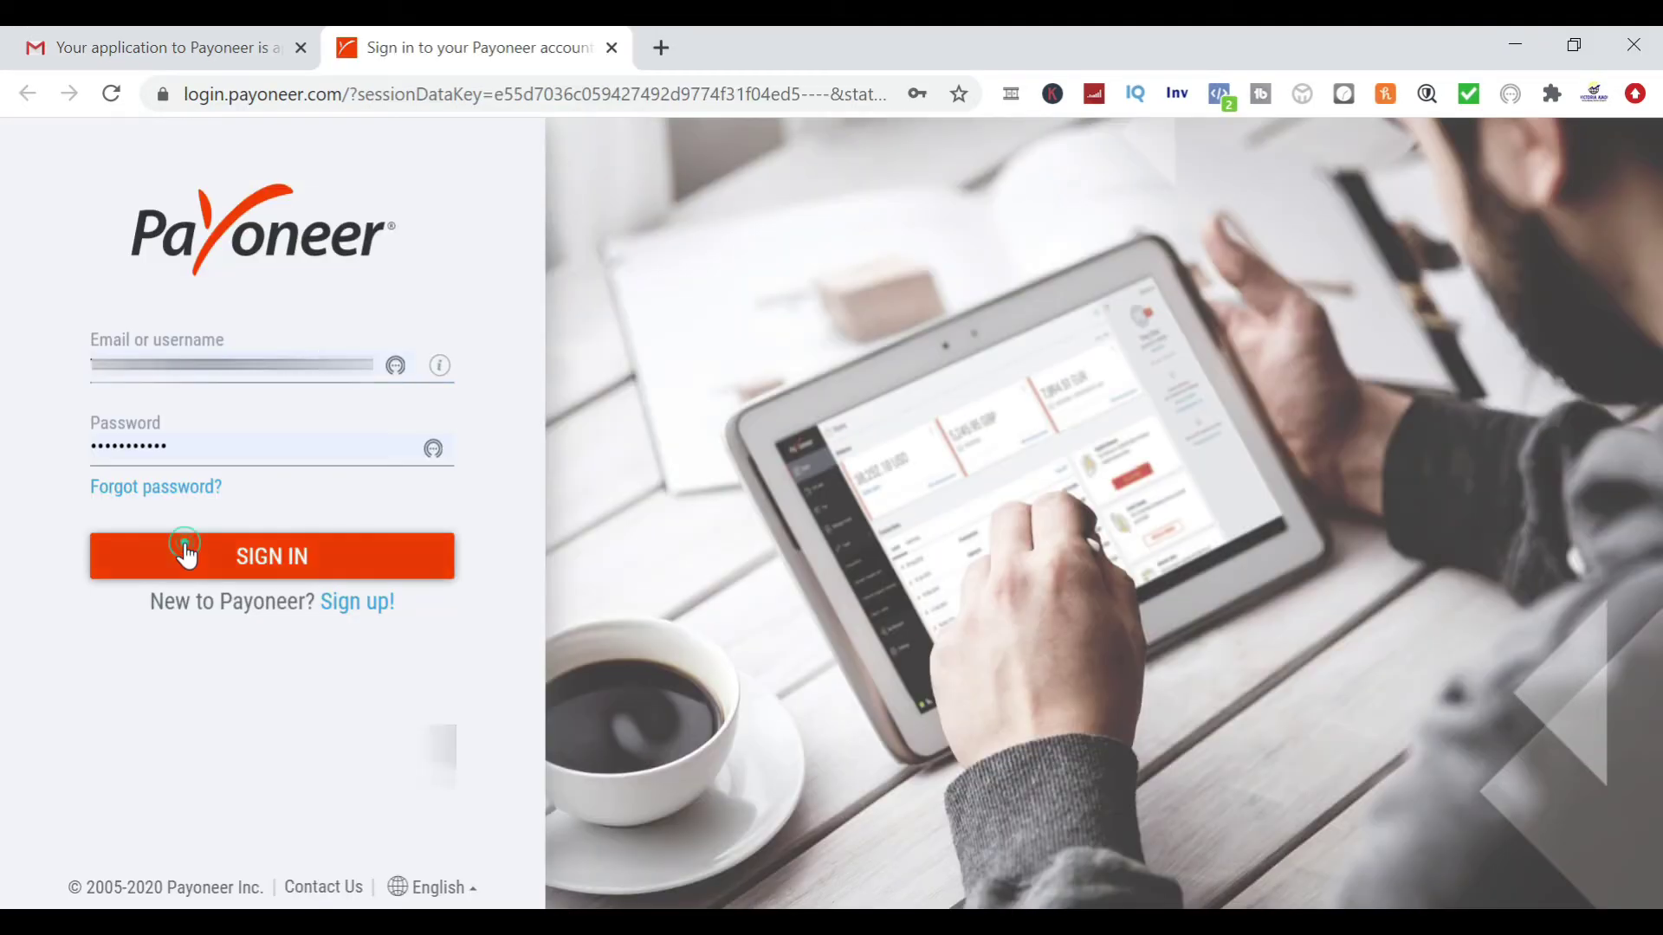
click(185, 546)
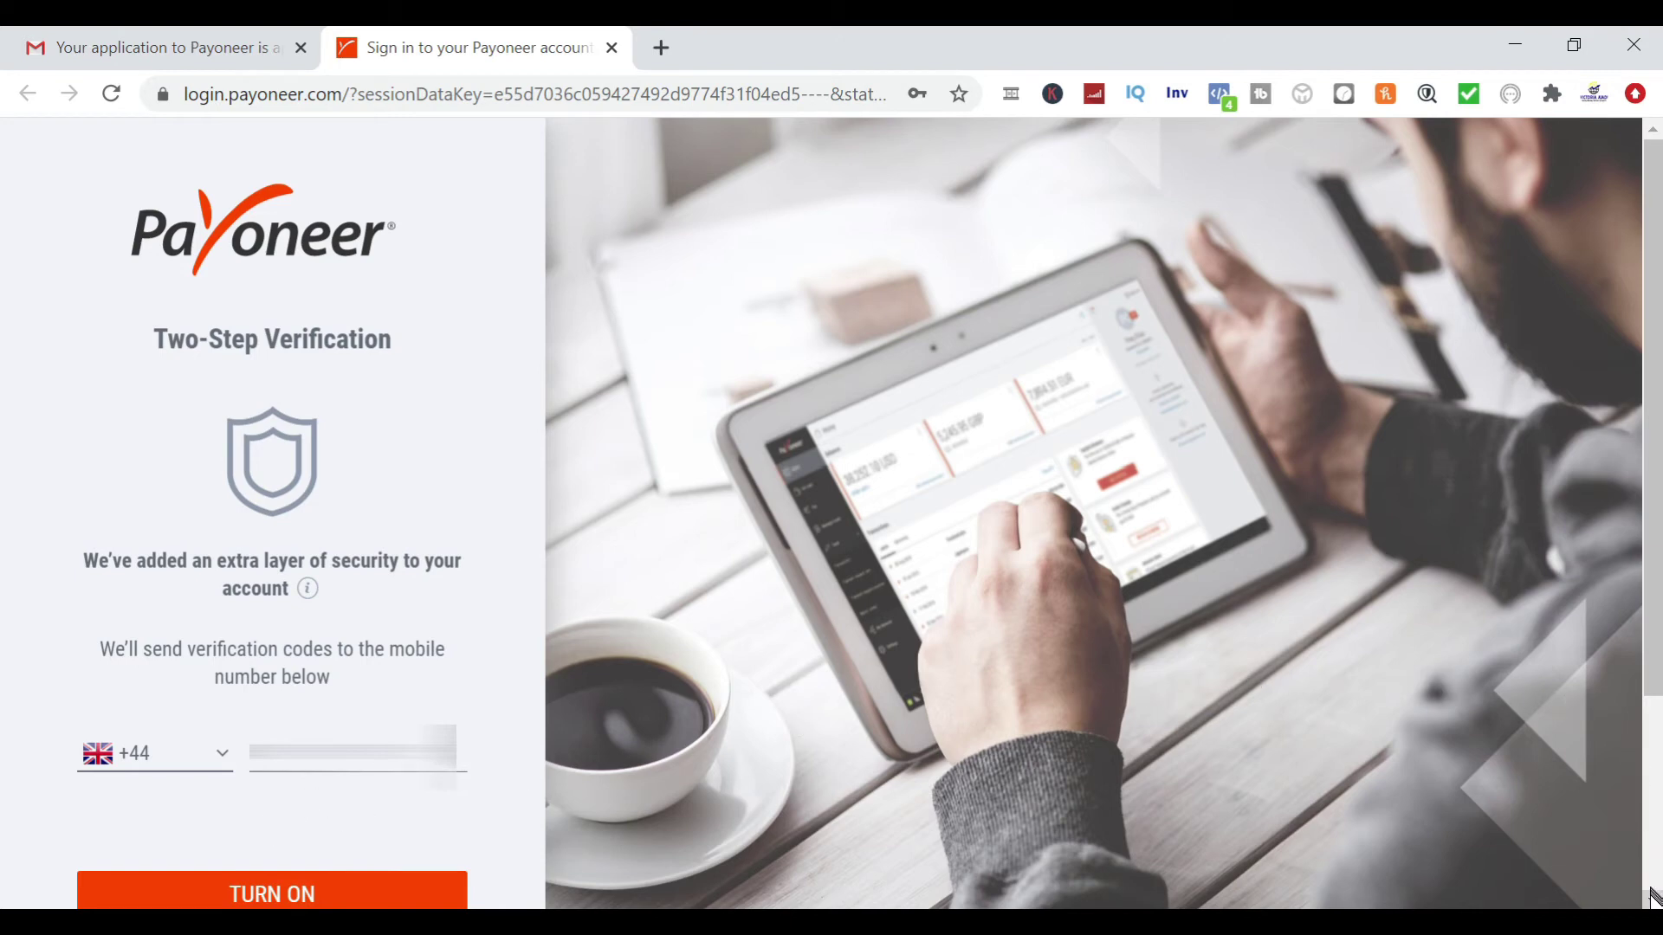
Turn on two-step verification and submit the SMS code sent to the mobile number
scroll(1652, 902, down, 3)
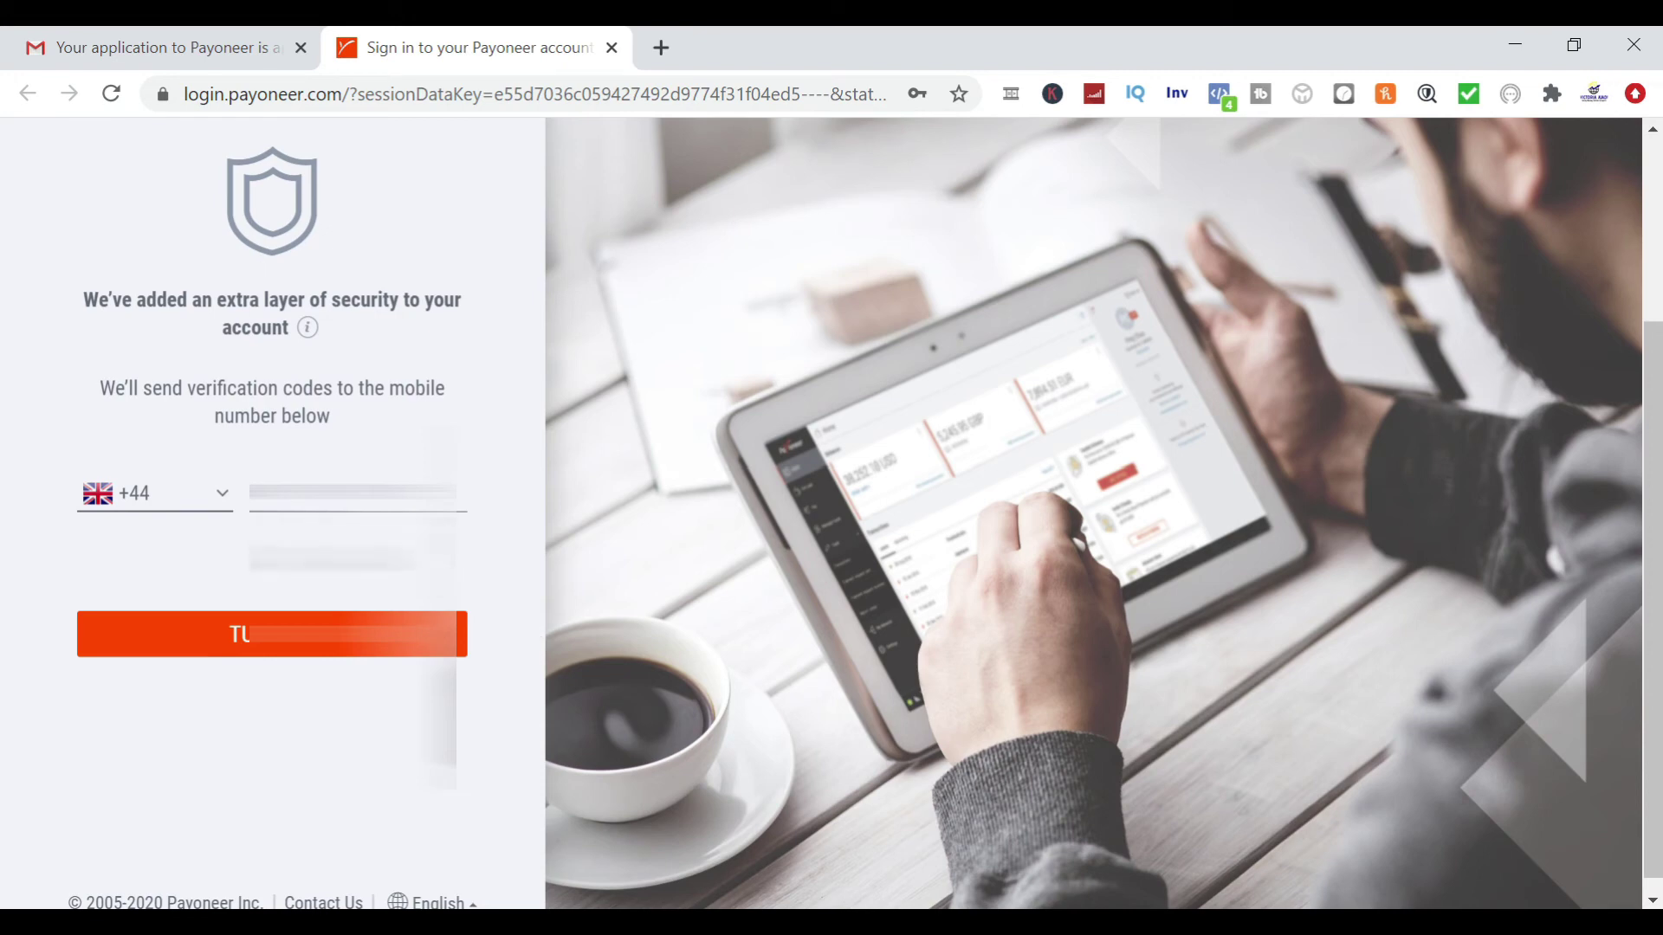
click(1653, 902)
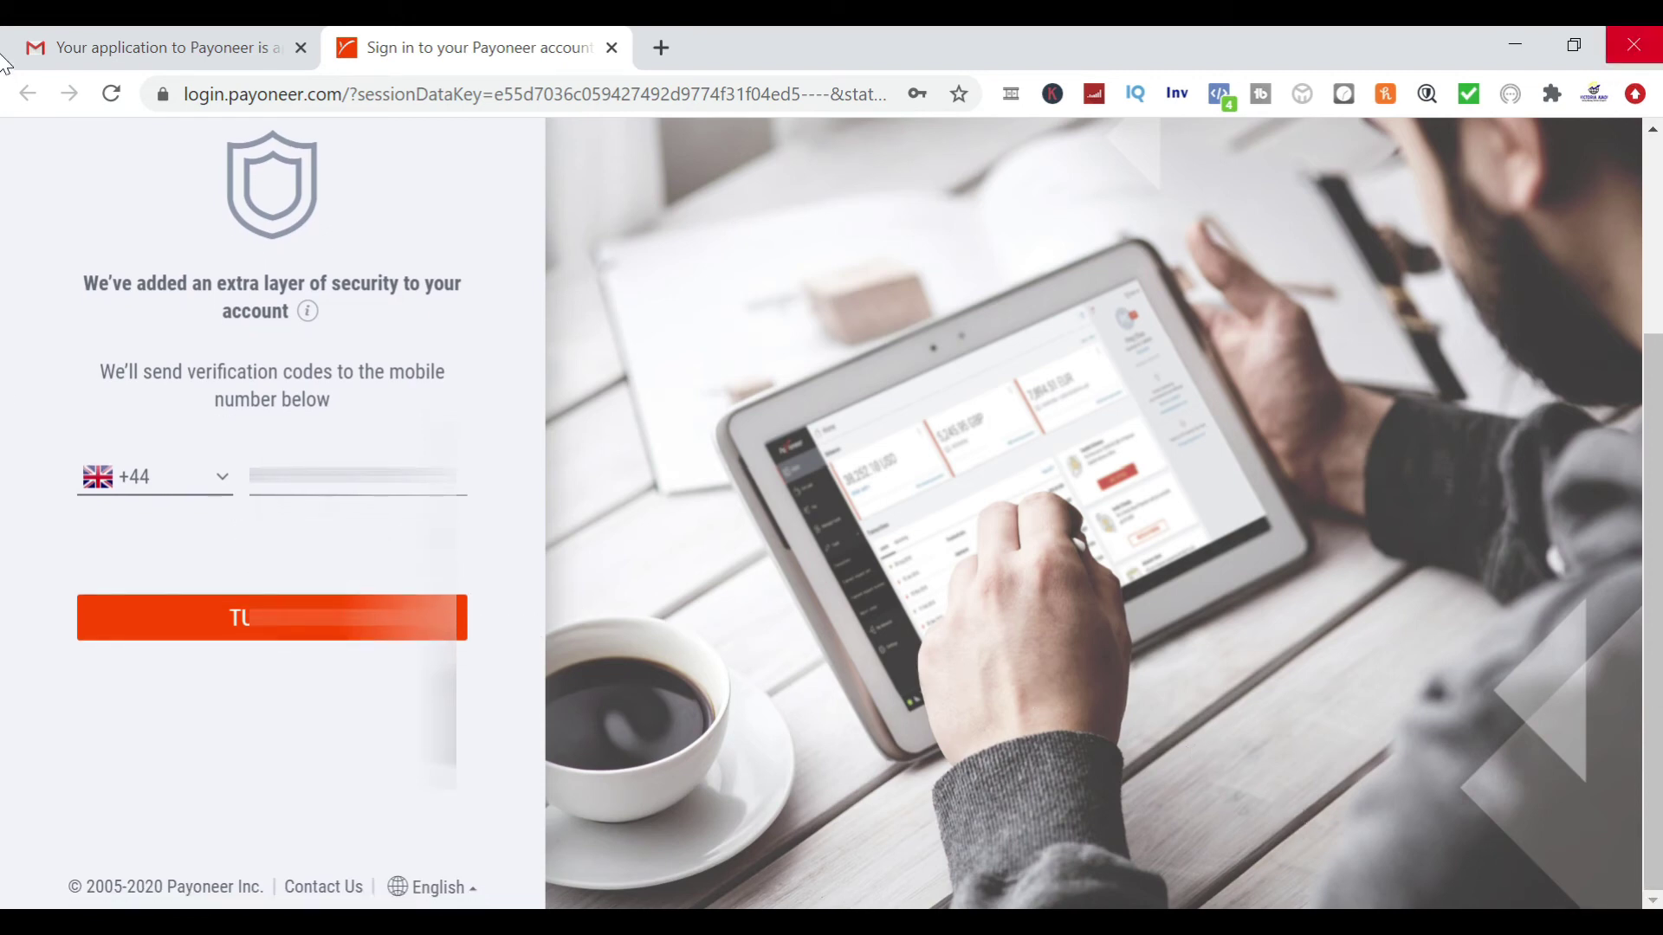
click(1651, 134)
click(1653, 139)
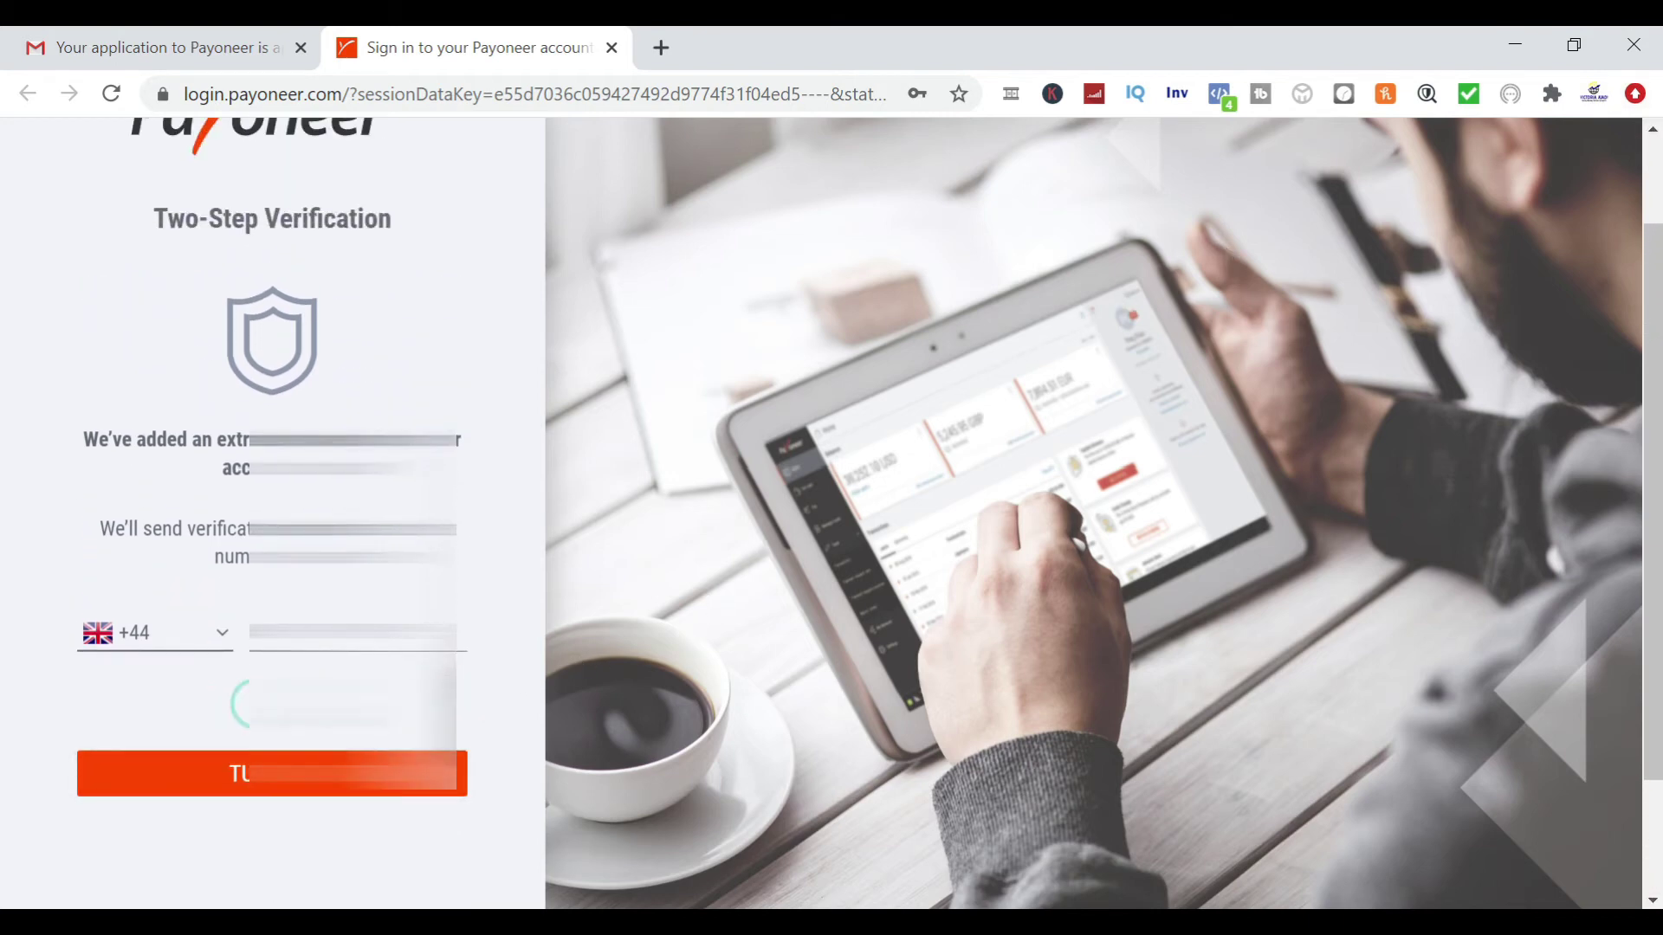
click(1653, 204)
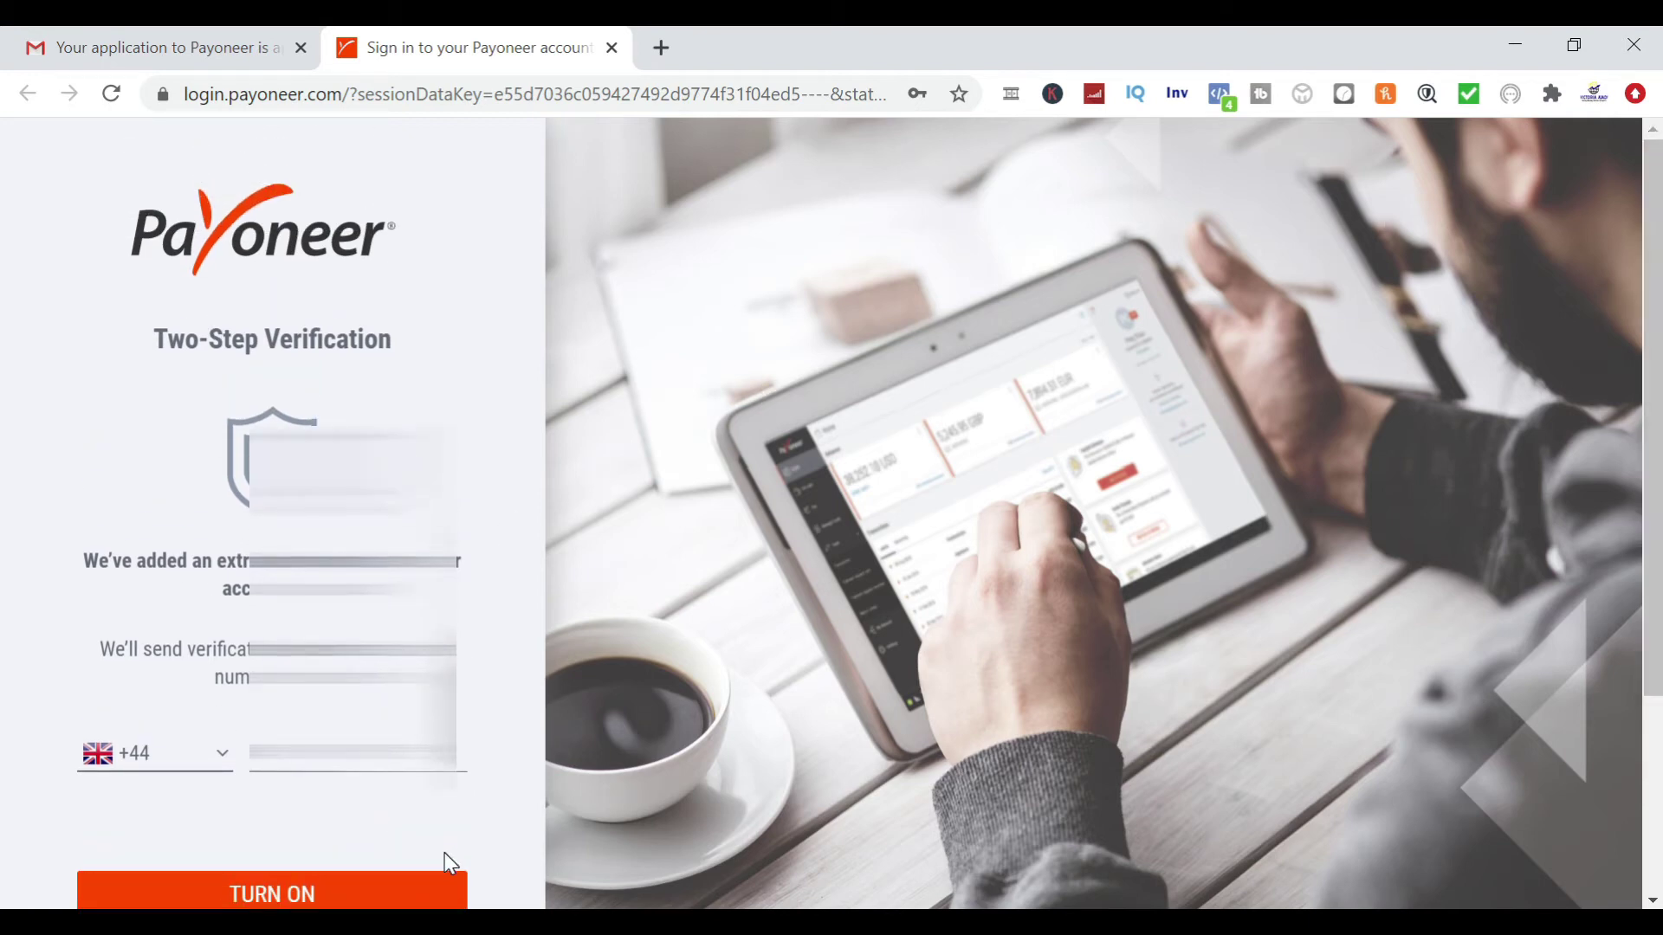
click(294, 892)
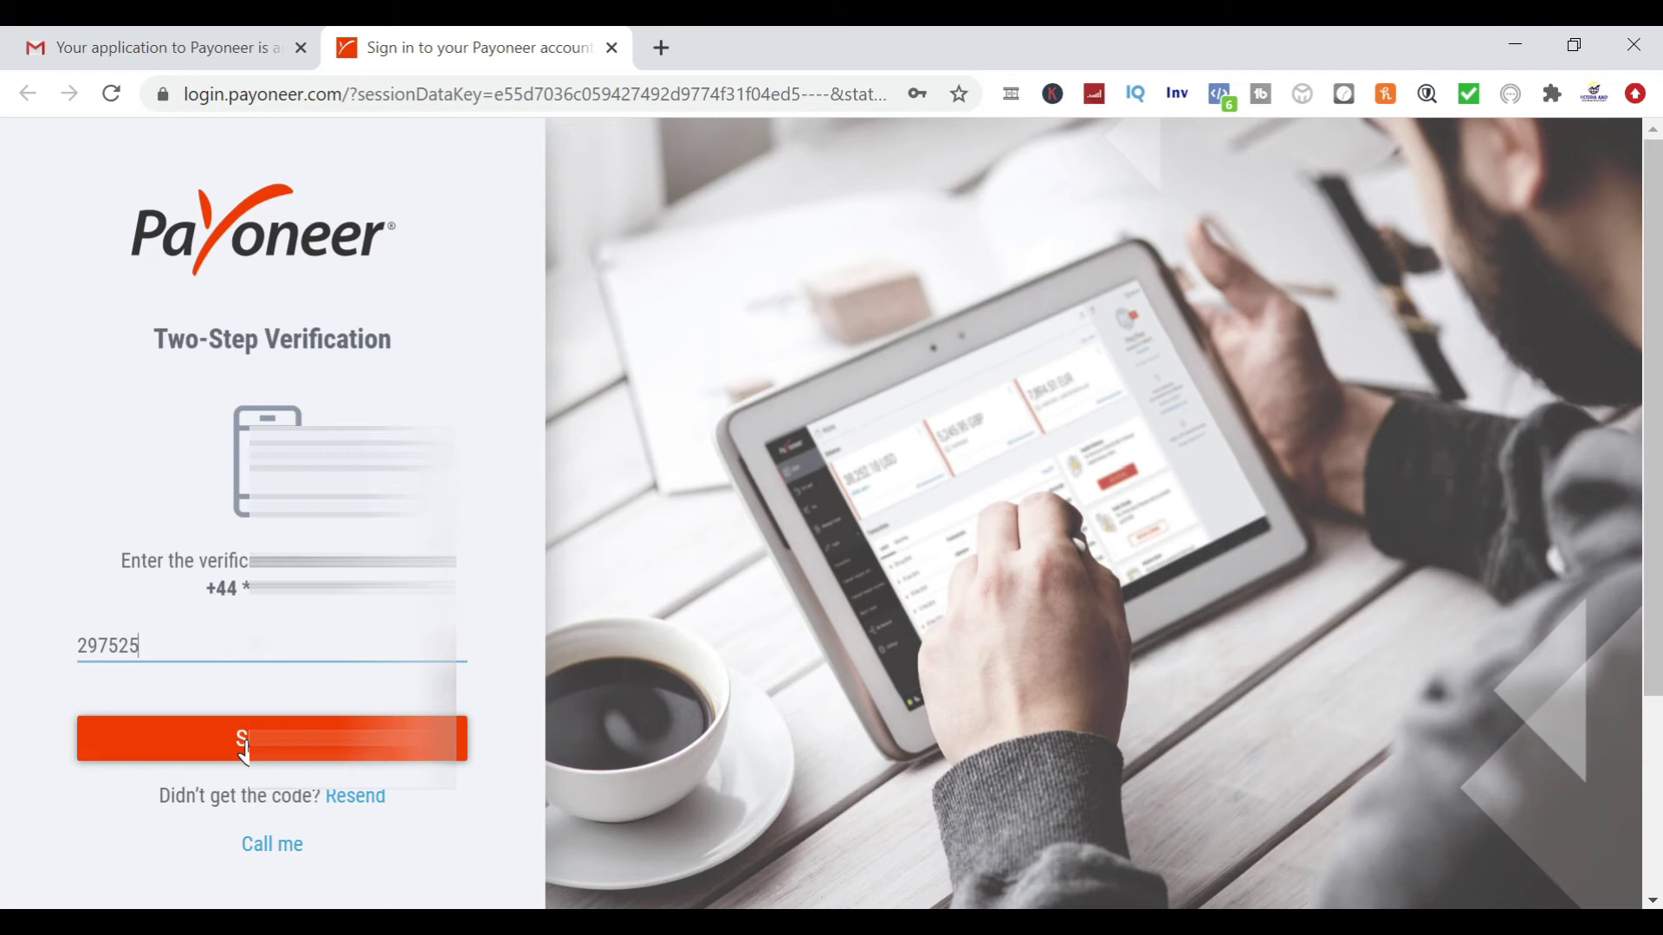
click(244, 752)
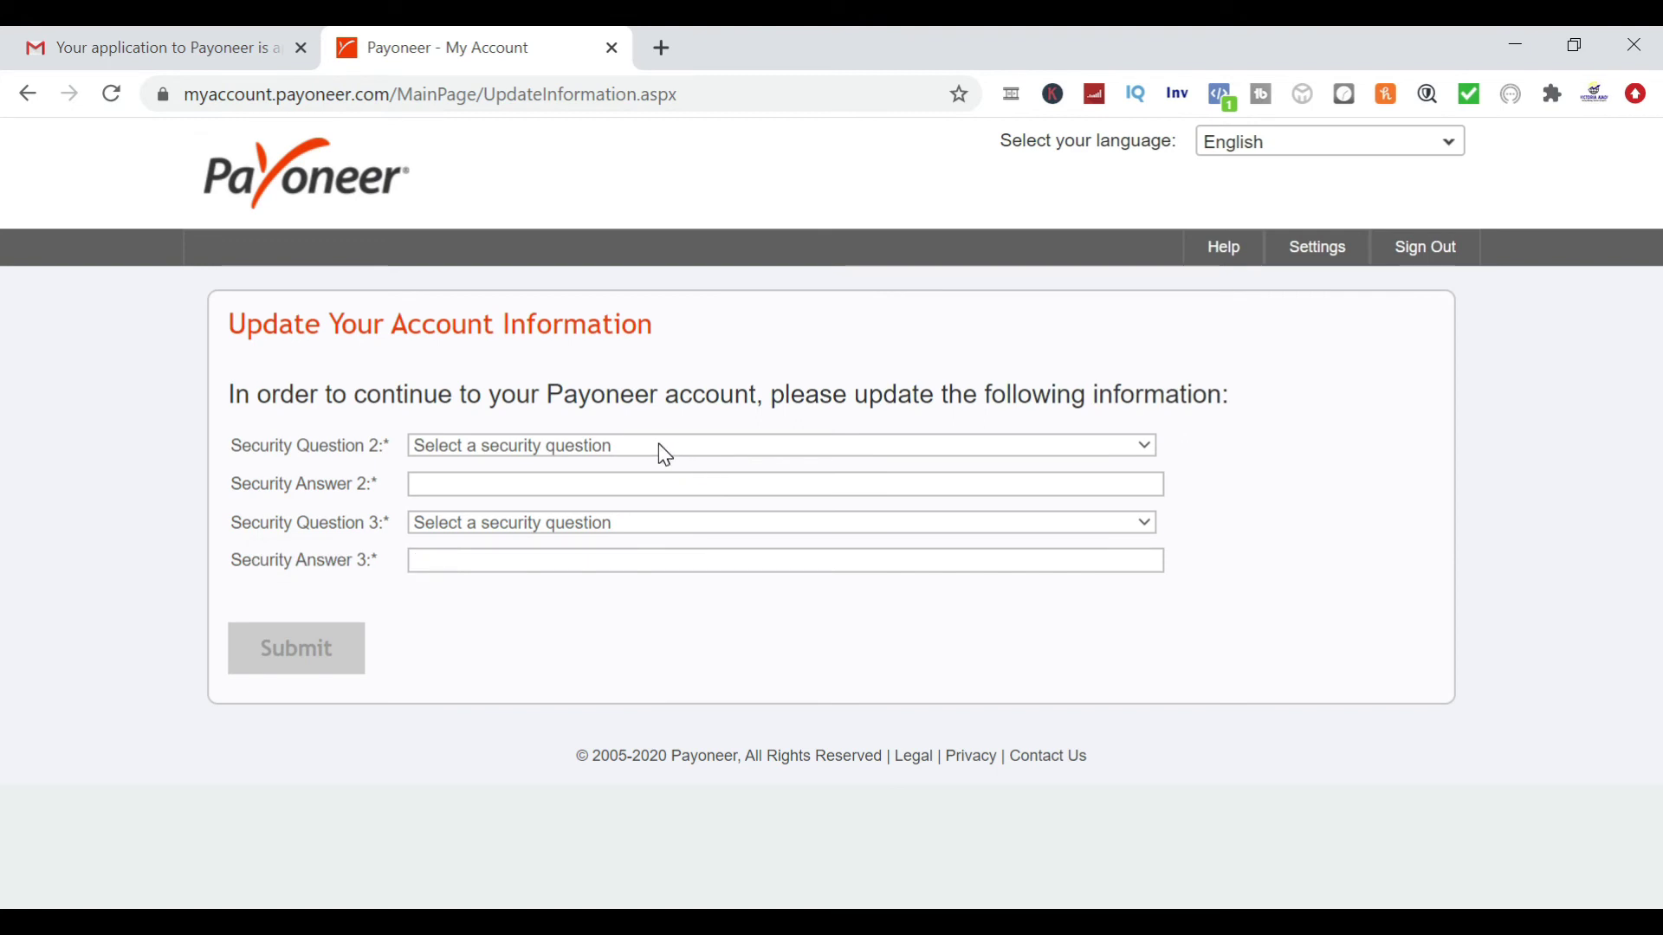
Choose the high-school question as security question 2 and submit the security-question form
click(660, 447)
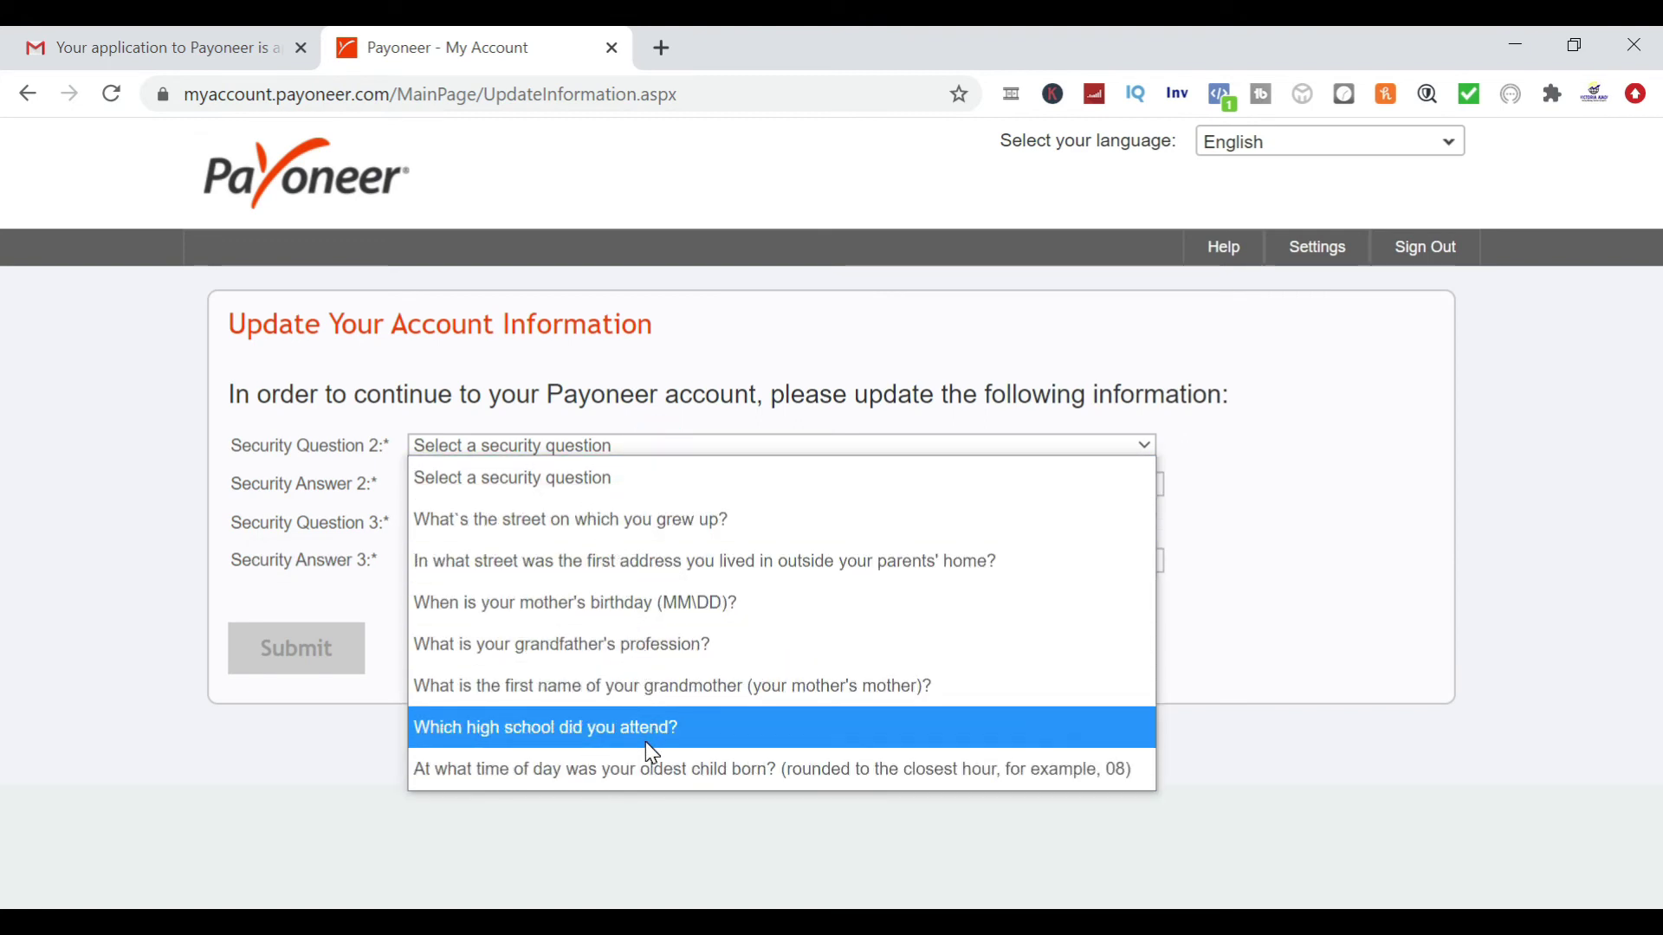
click(388, 590)
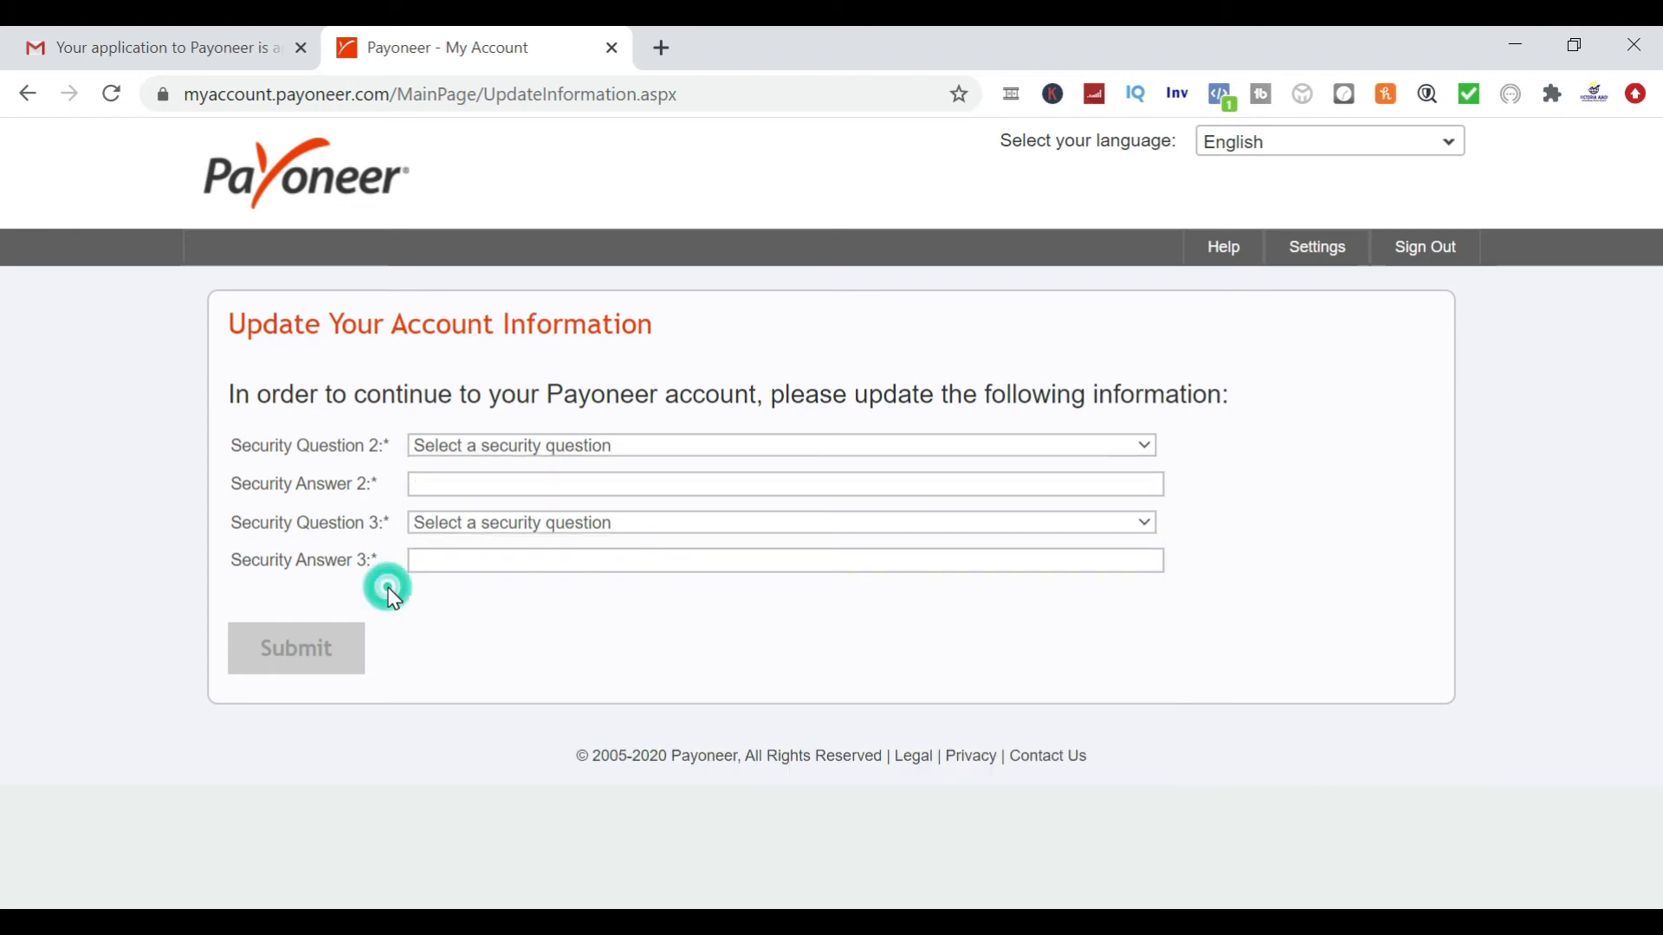
click(447, 529)
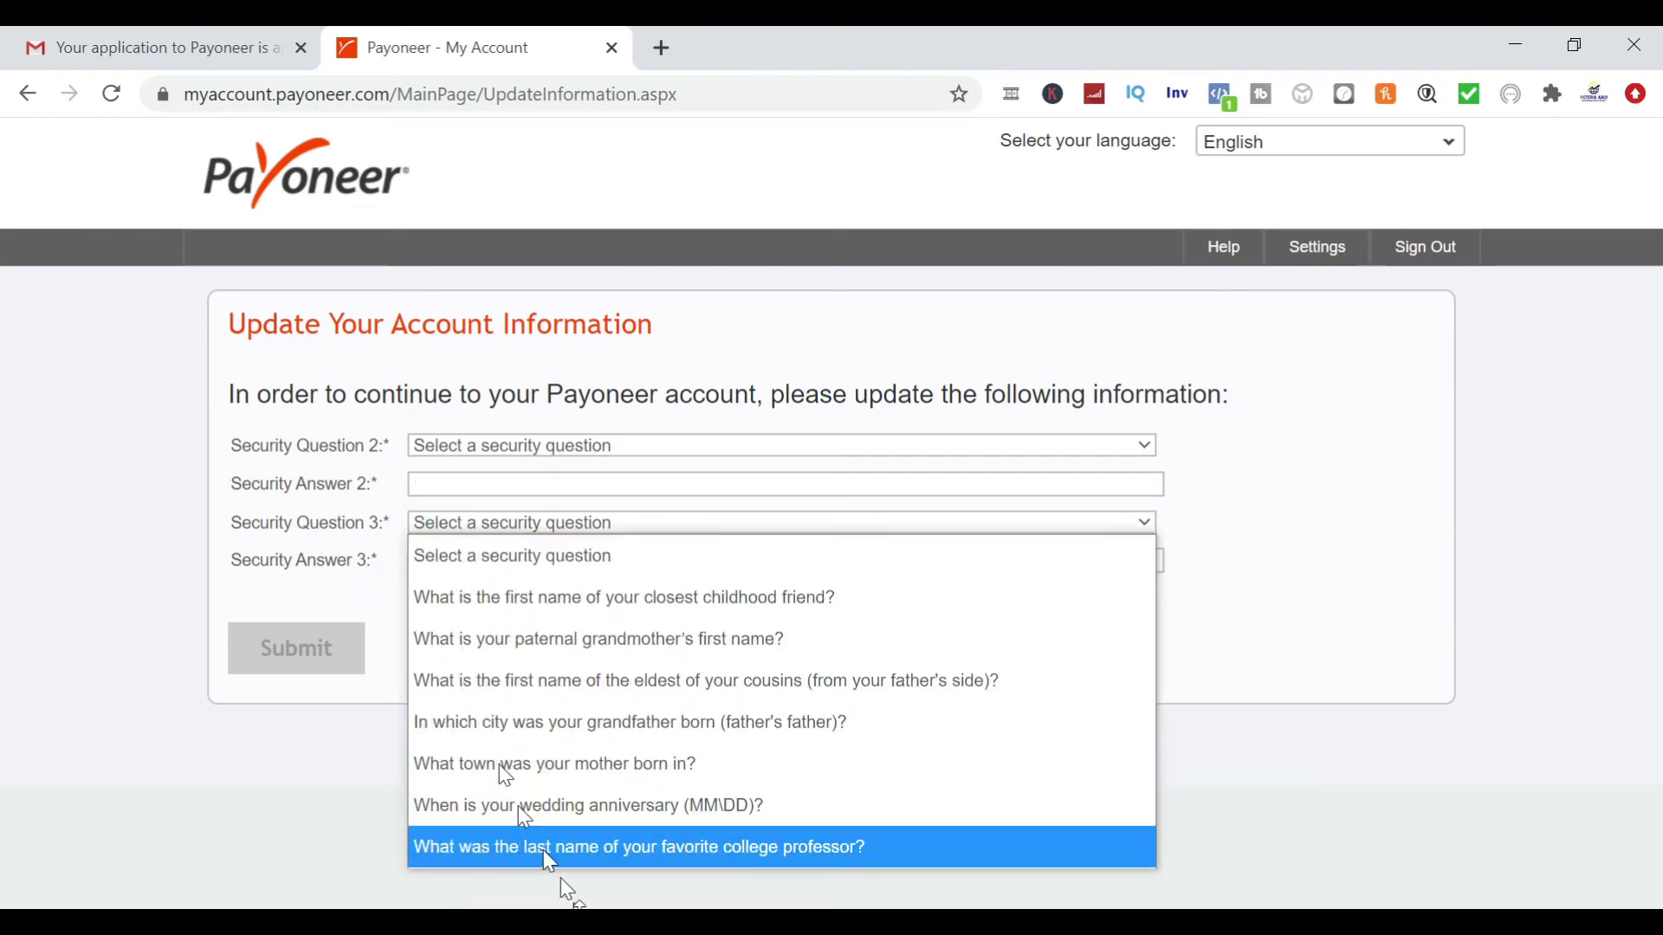
click(322, 719)
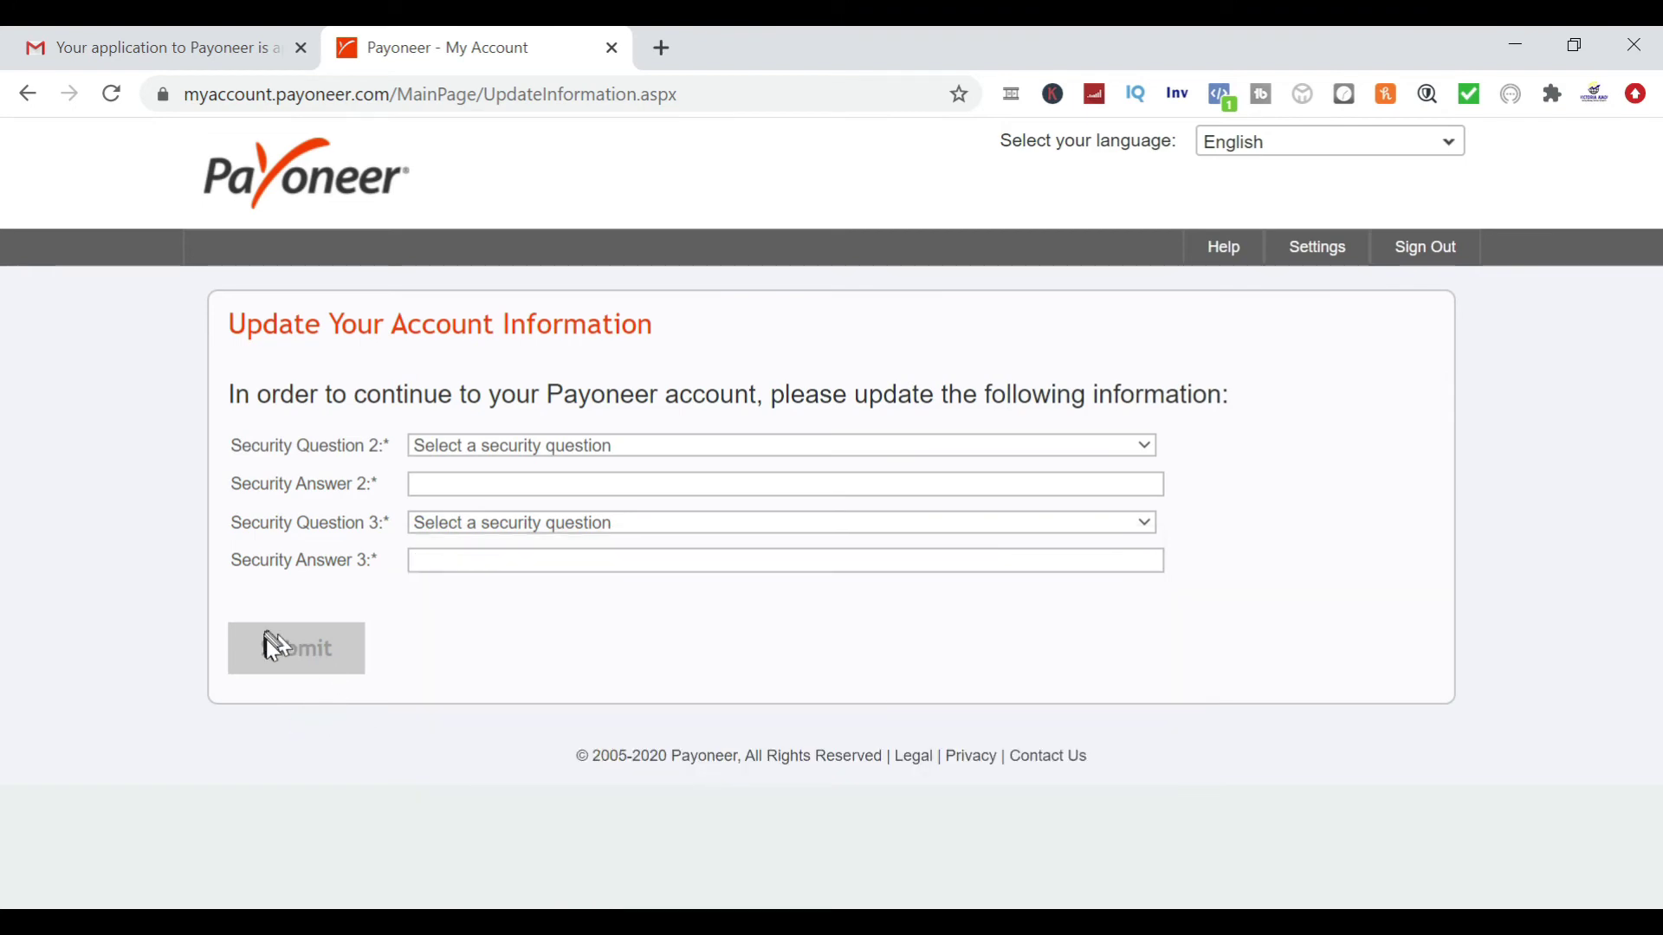
click(468, 459)
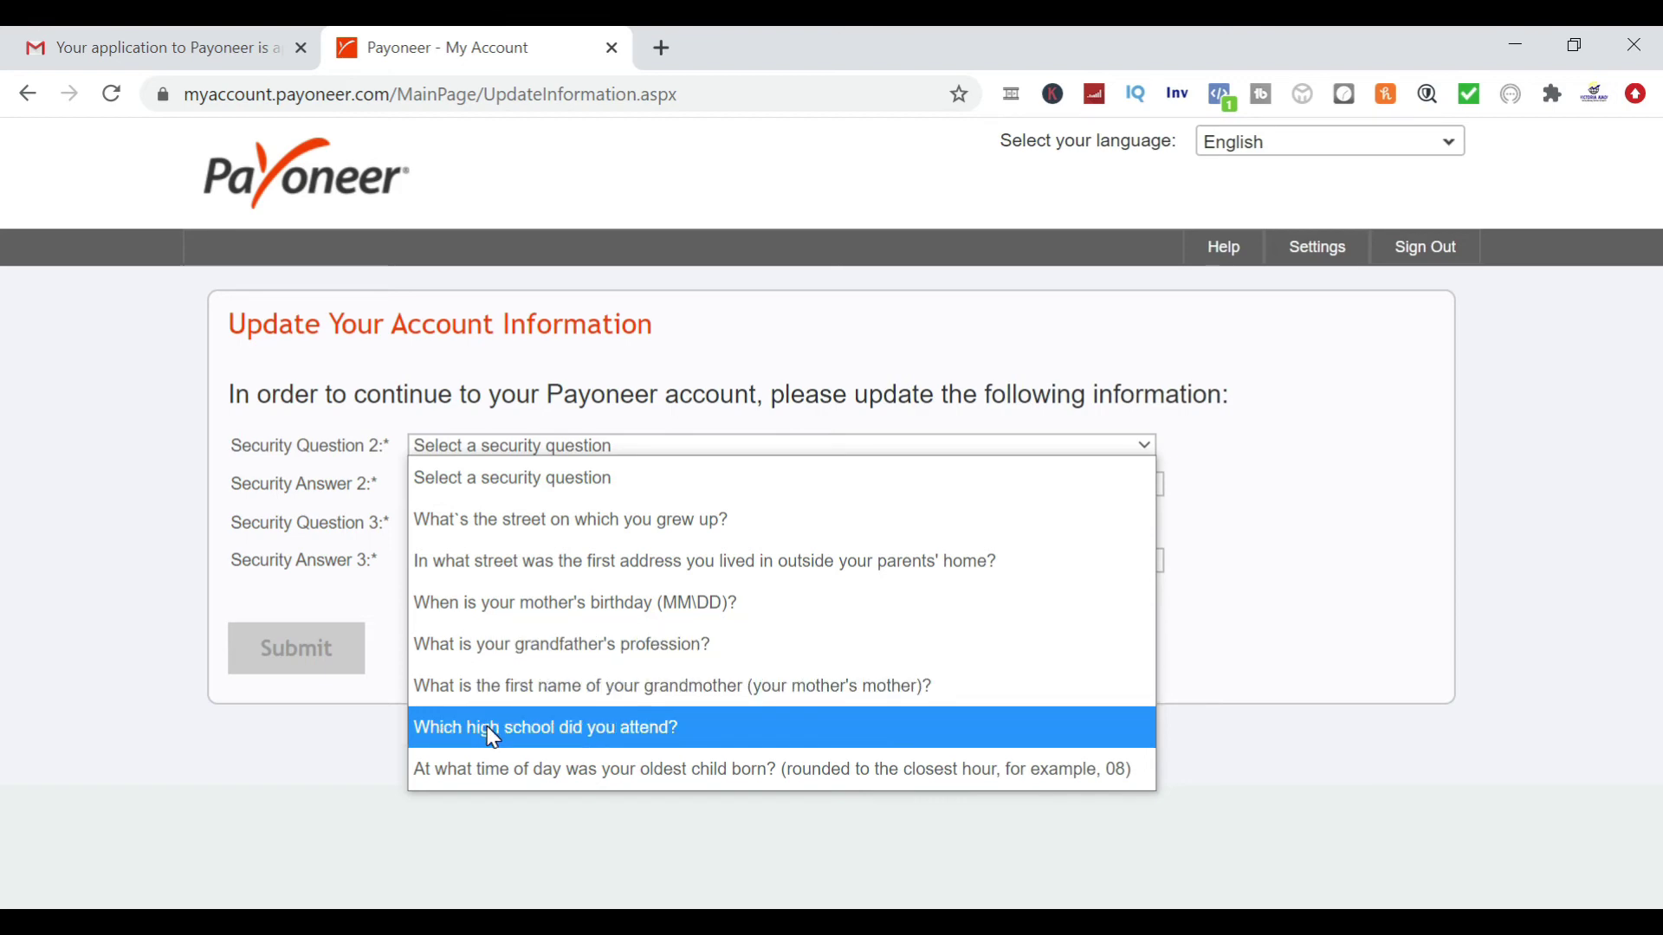
click(435, 732)
click(336, 667)
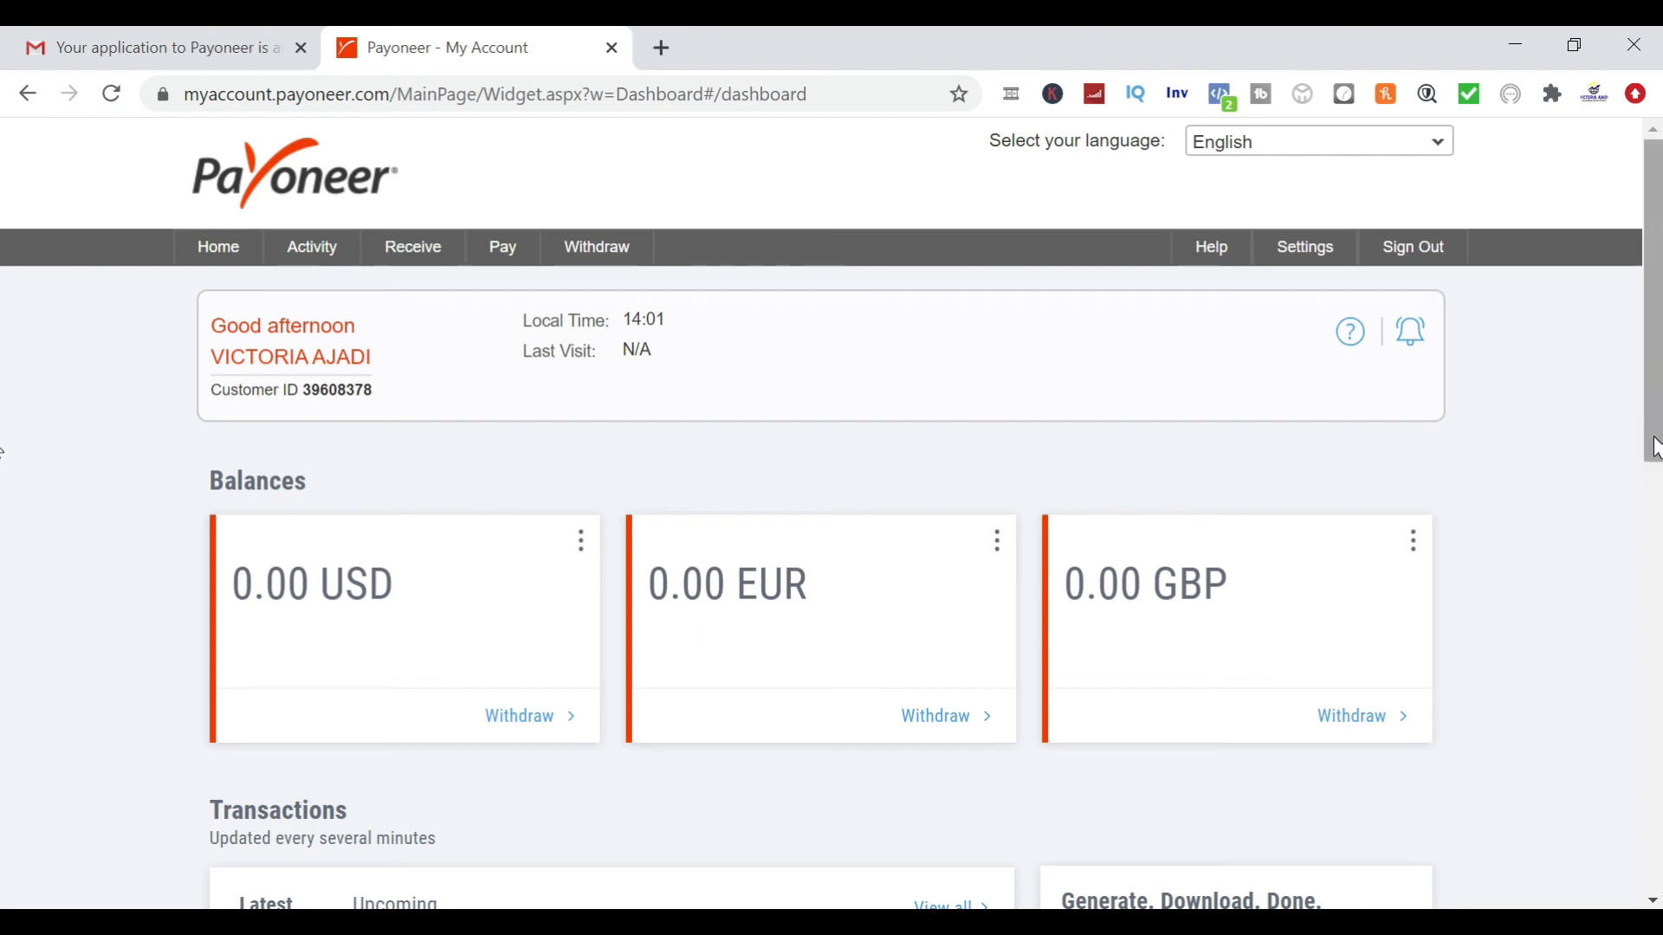
Go to Withdraw > To Bank Account, showing USD, EUR and GBP sources at 0.00
mouse_move(1654, 448)
mouse_down()
mouse_move(1654, 883)
mouse_move(1654, 434)
mouse_up()
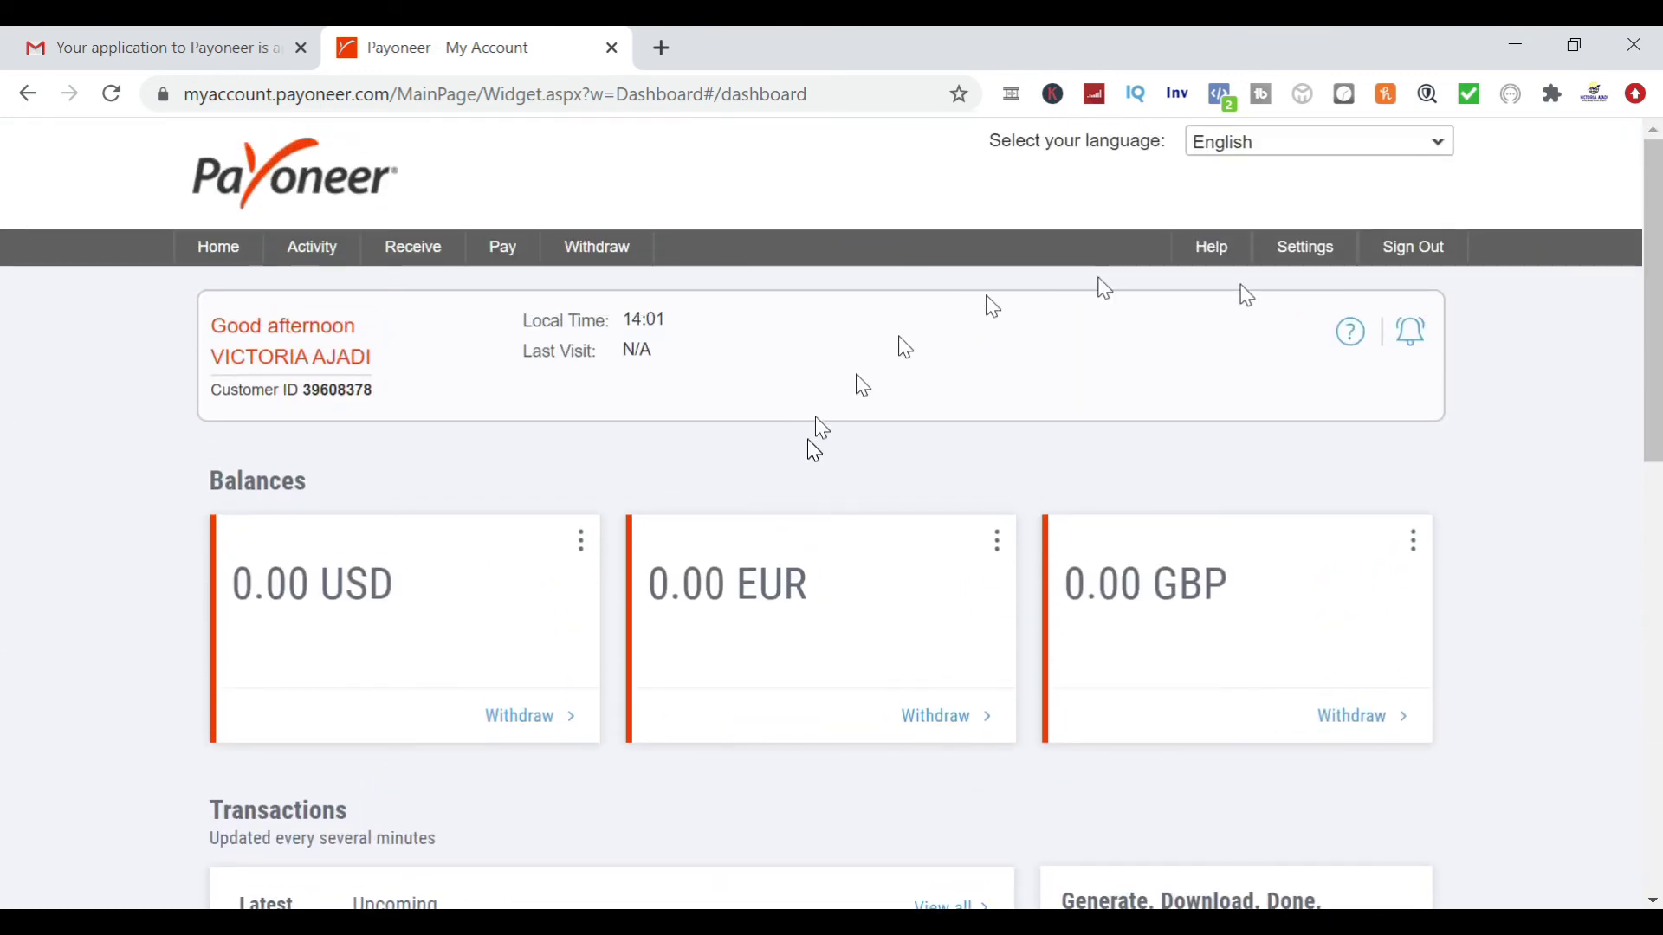
mouse_move(437, 255)
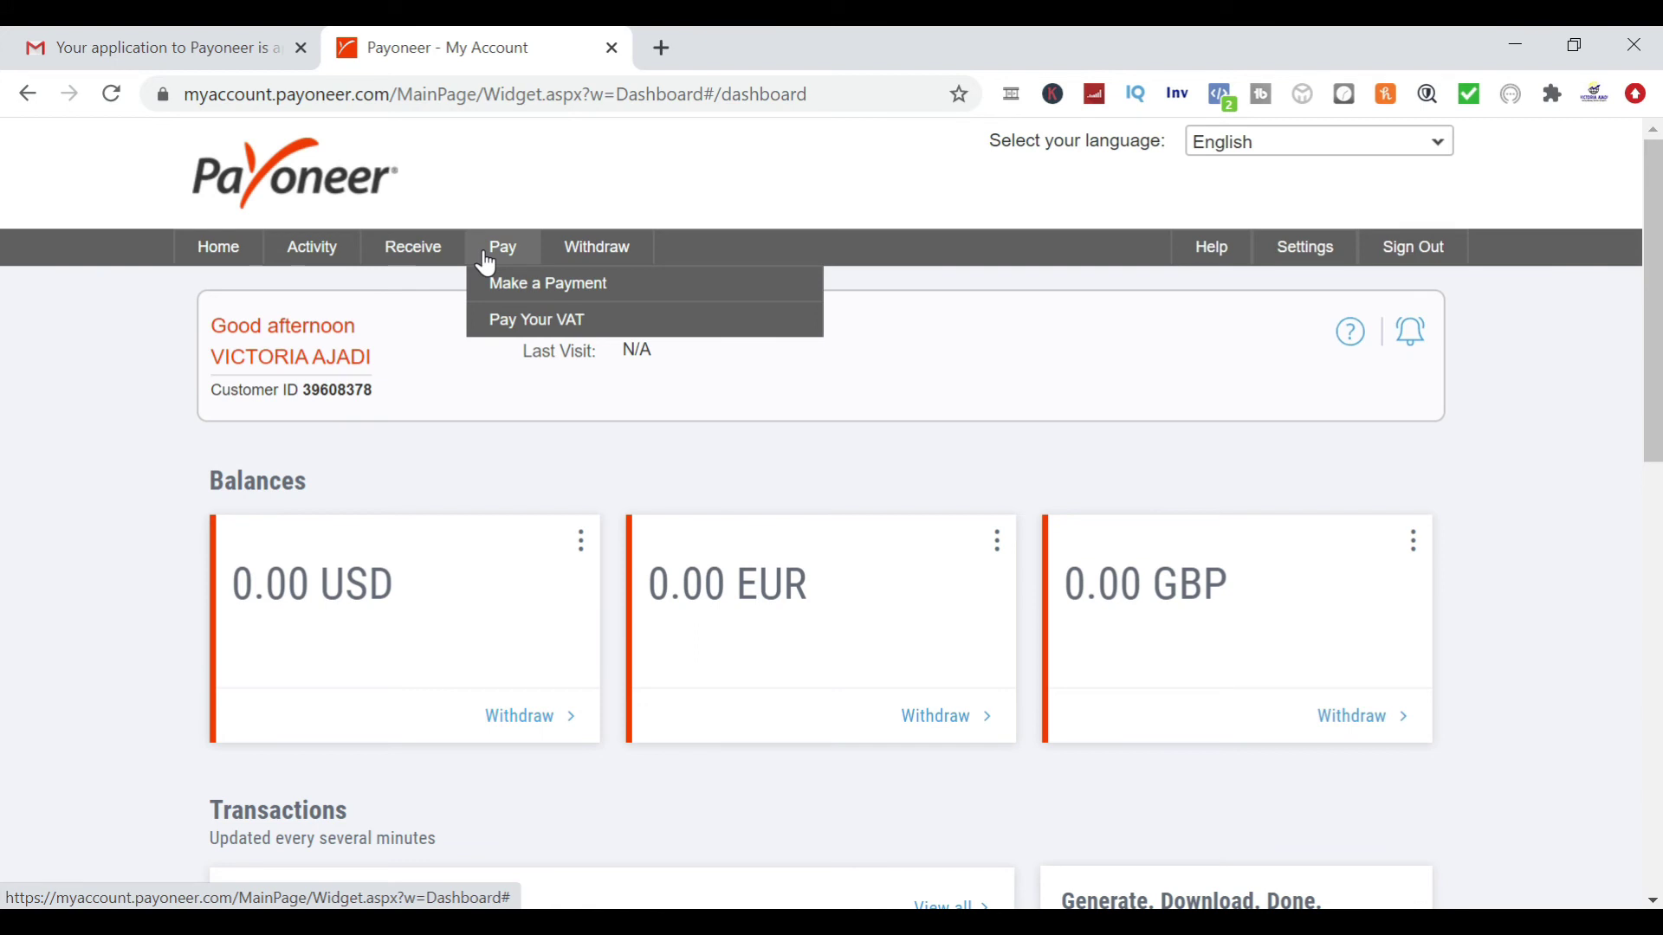
mouse_move(584, 271)
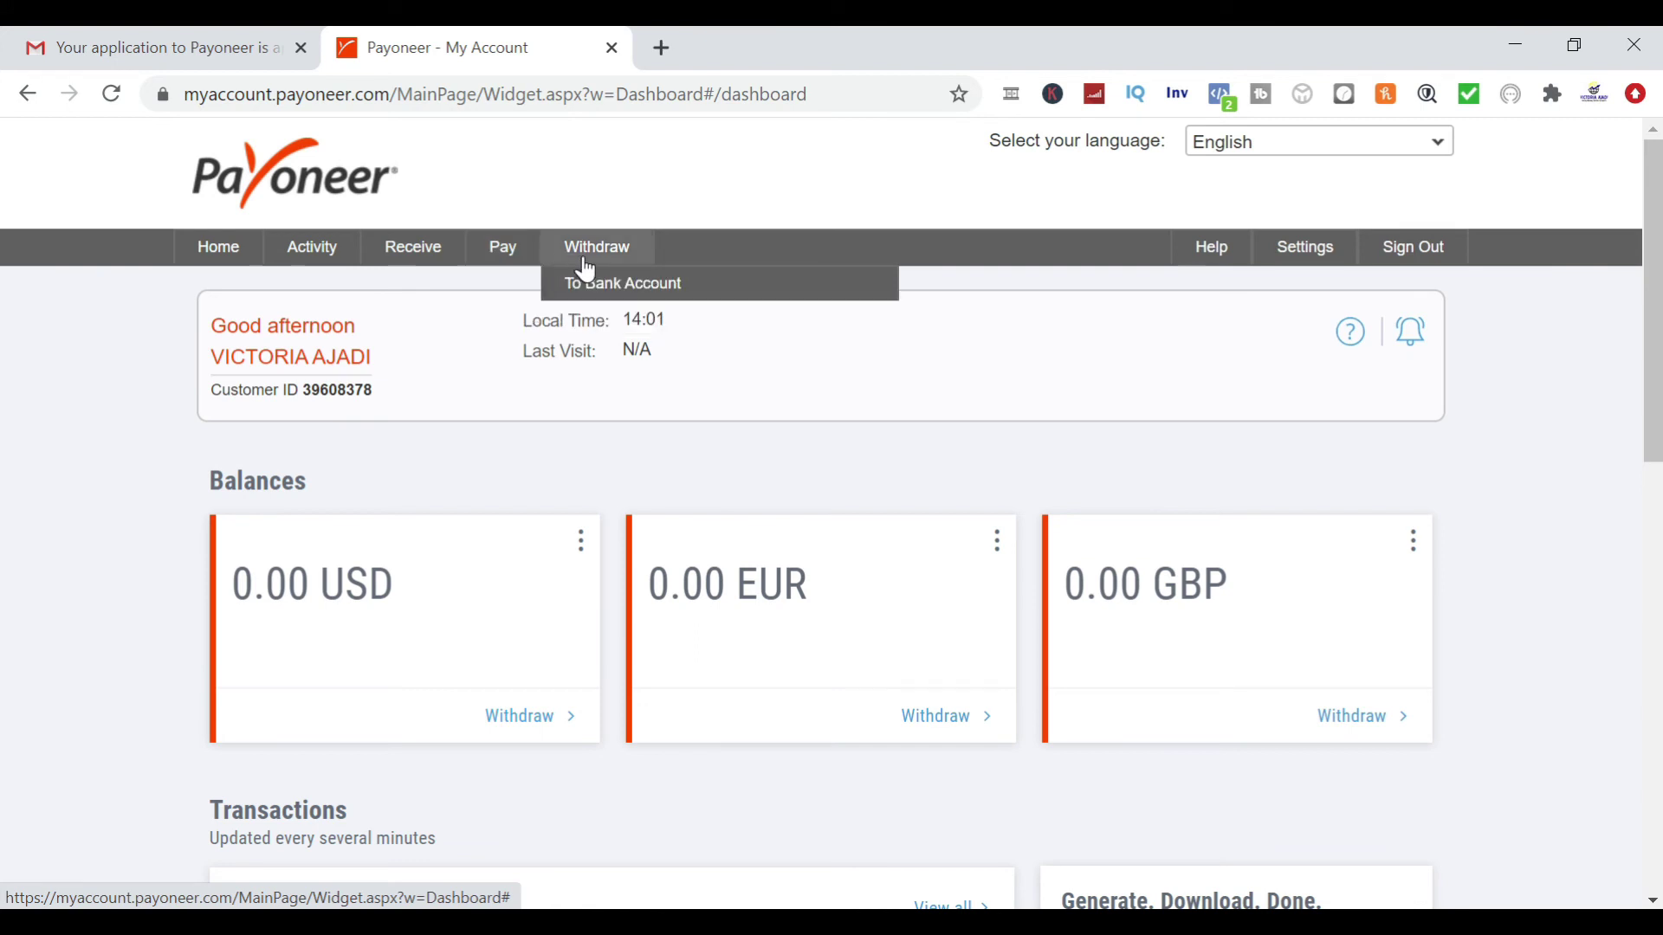
click(580, 297)
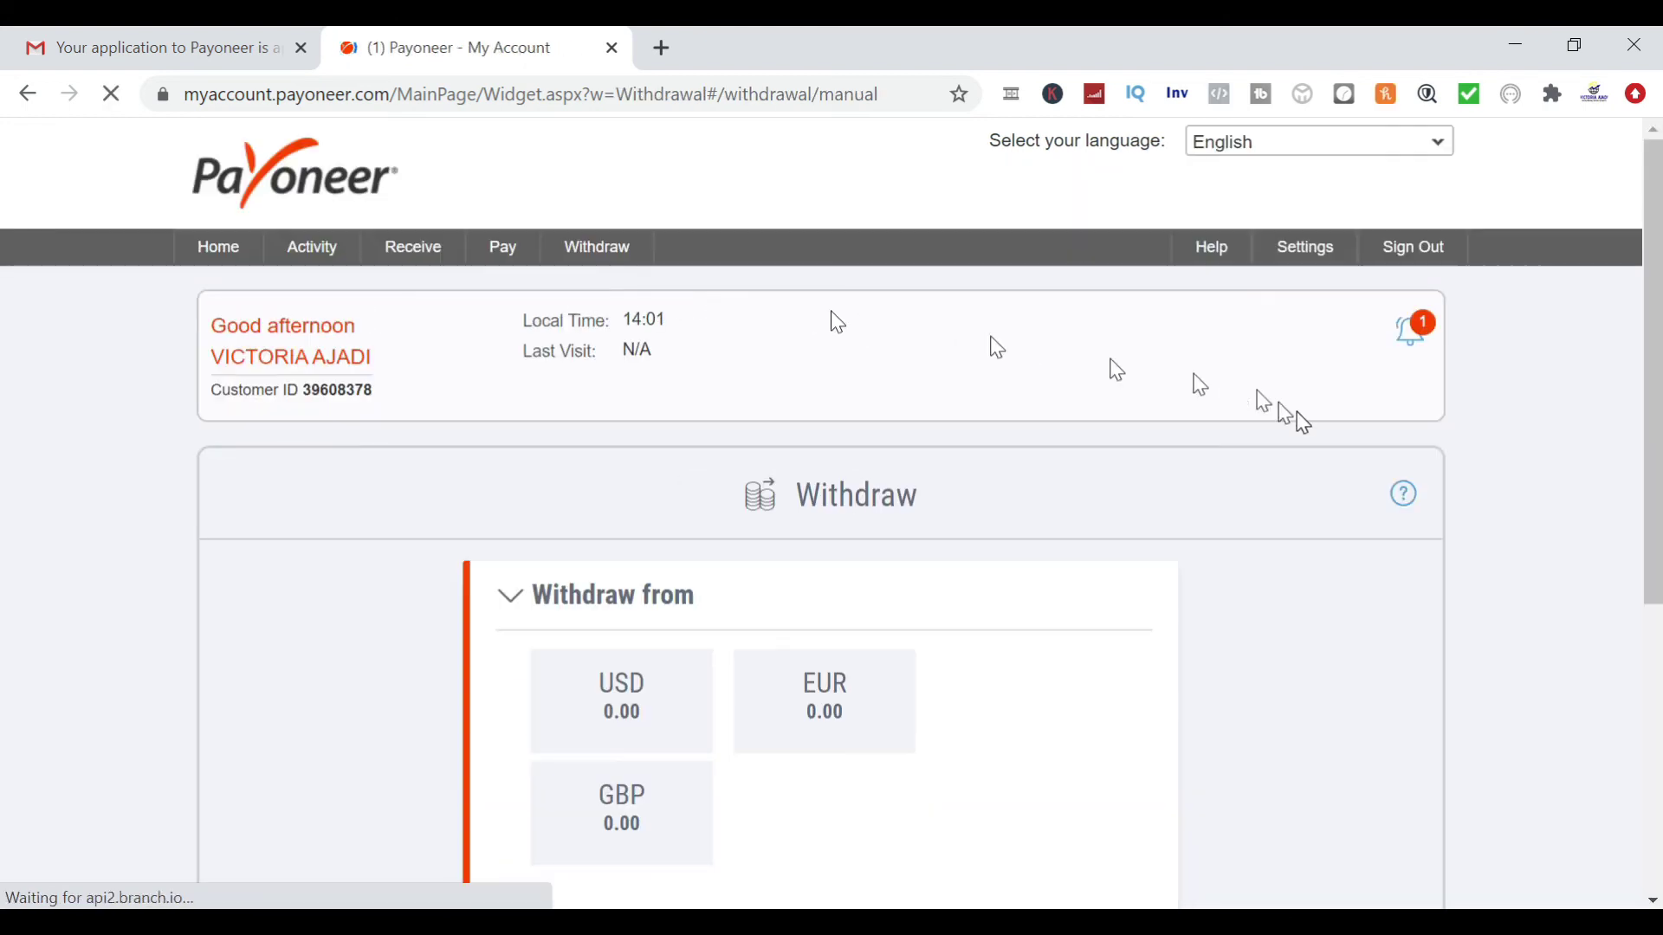
drag(1650, 507, 1645, 694)
mouse_move(1314, 252)
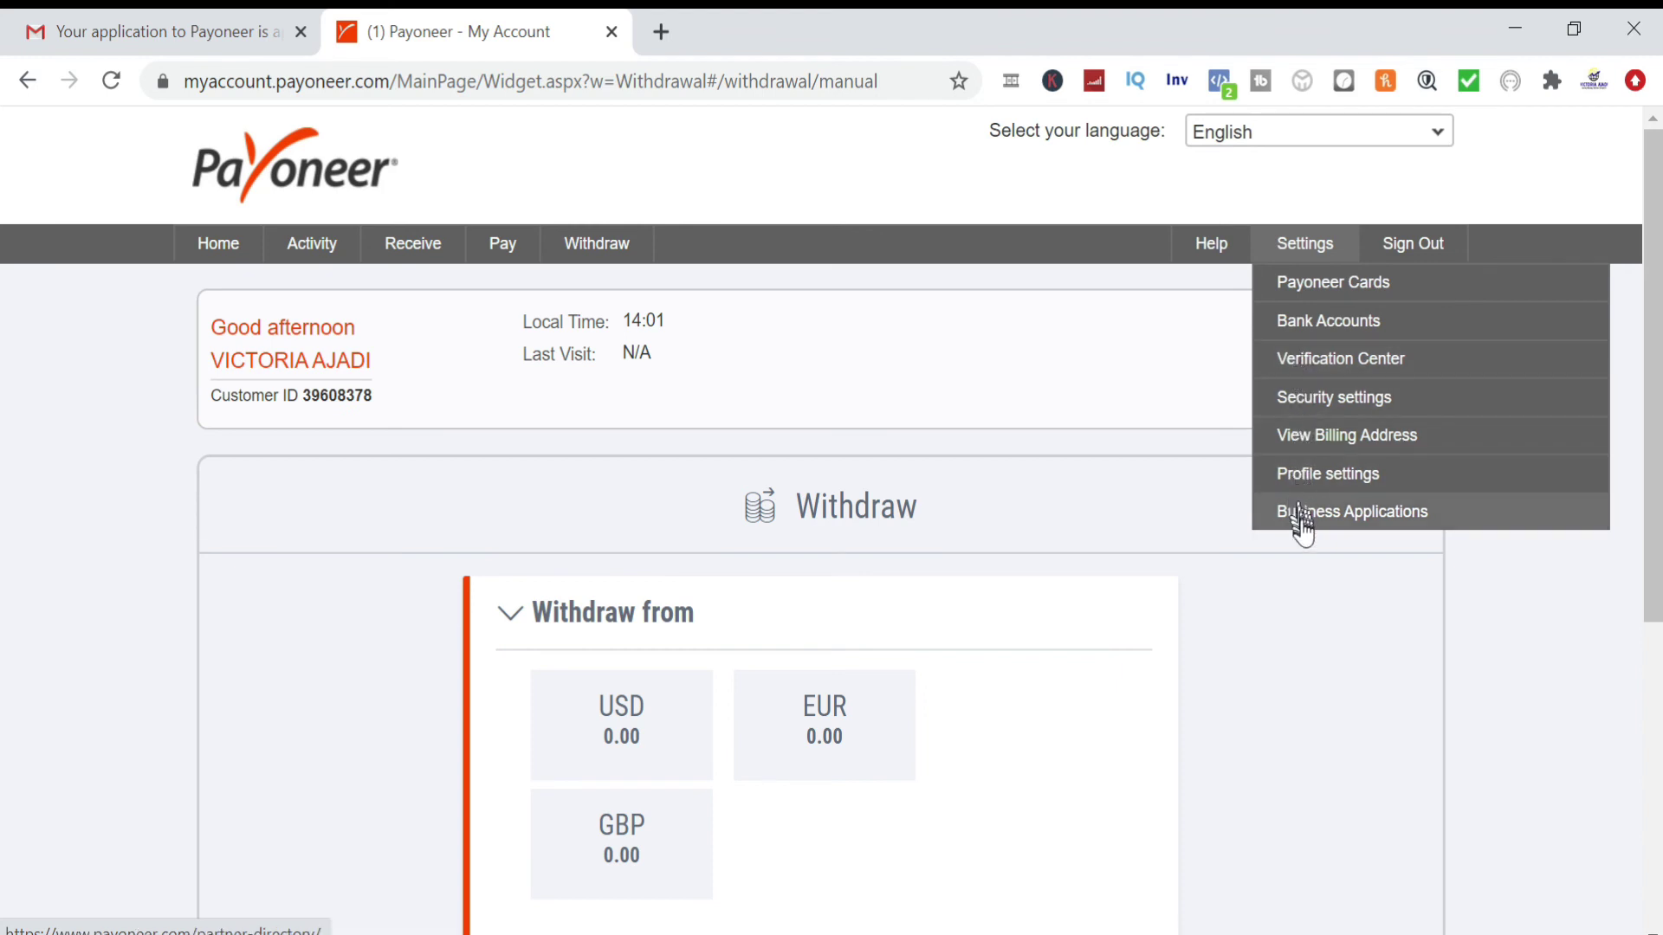
Go to Settings > Bank Accounts and view the approved Guaranty Trust Bank NGN withdrawal account
click(1309, 323)
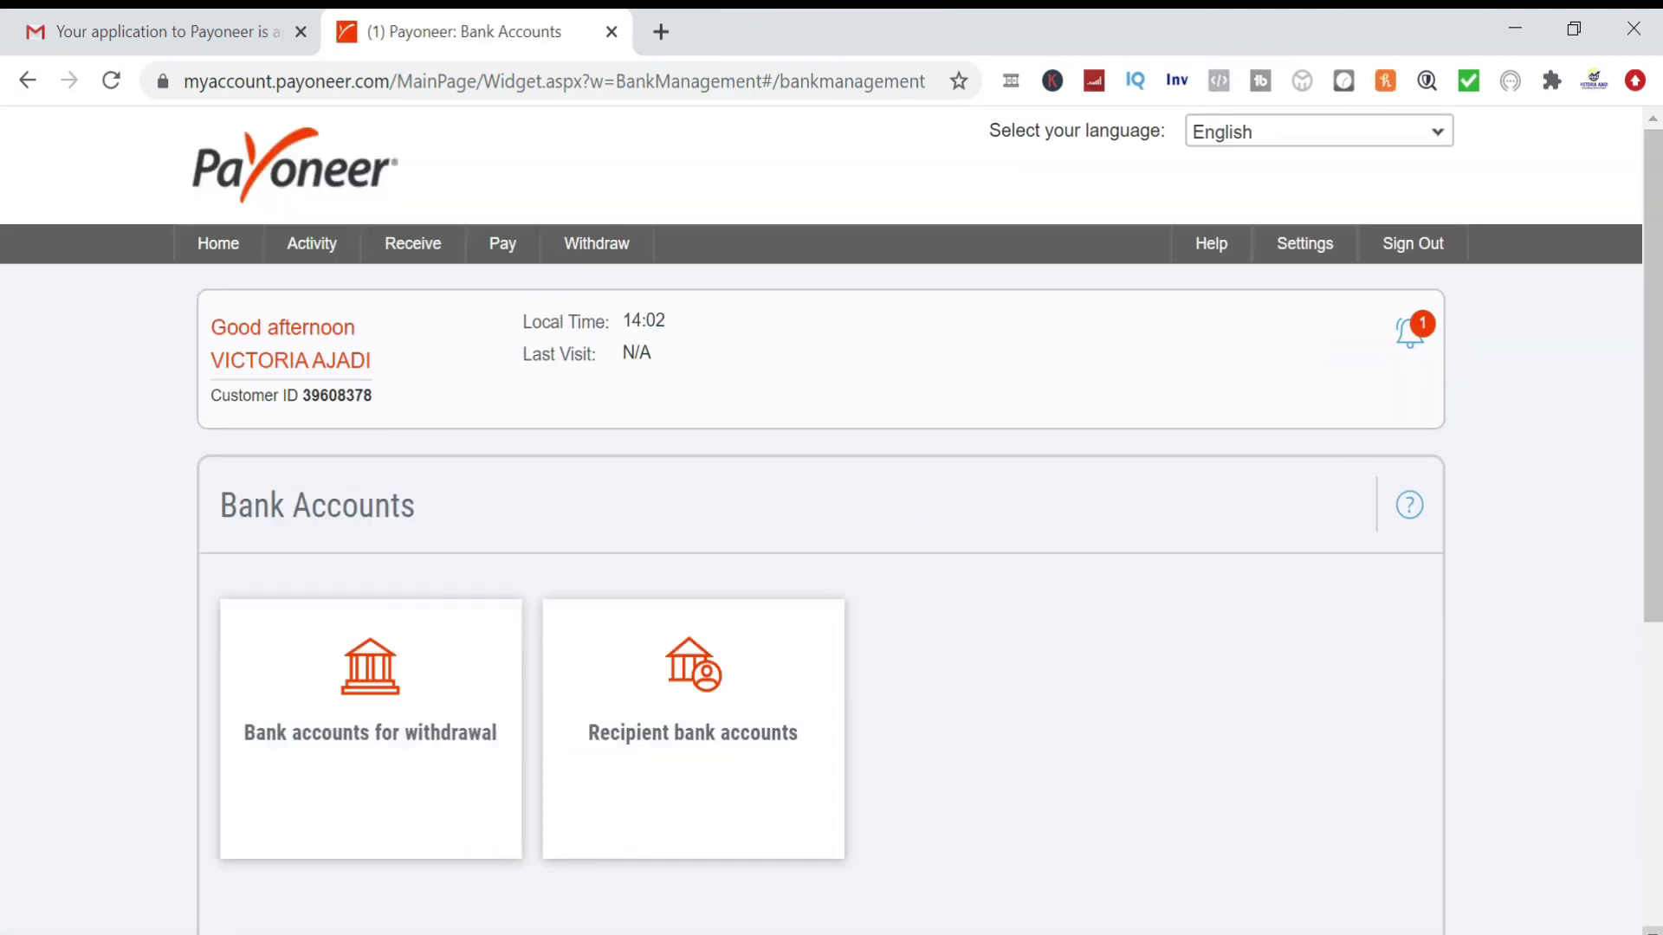
click(1652, 932)
click(1652, 932)
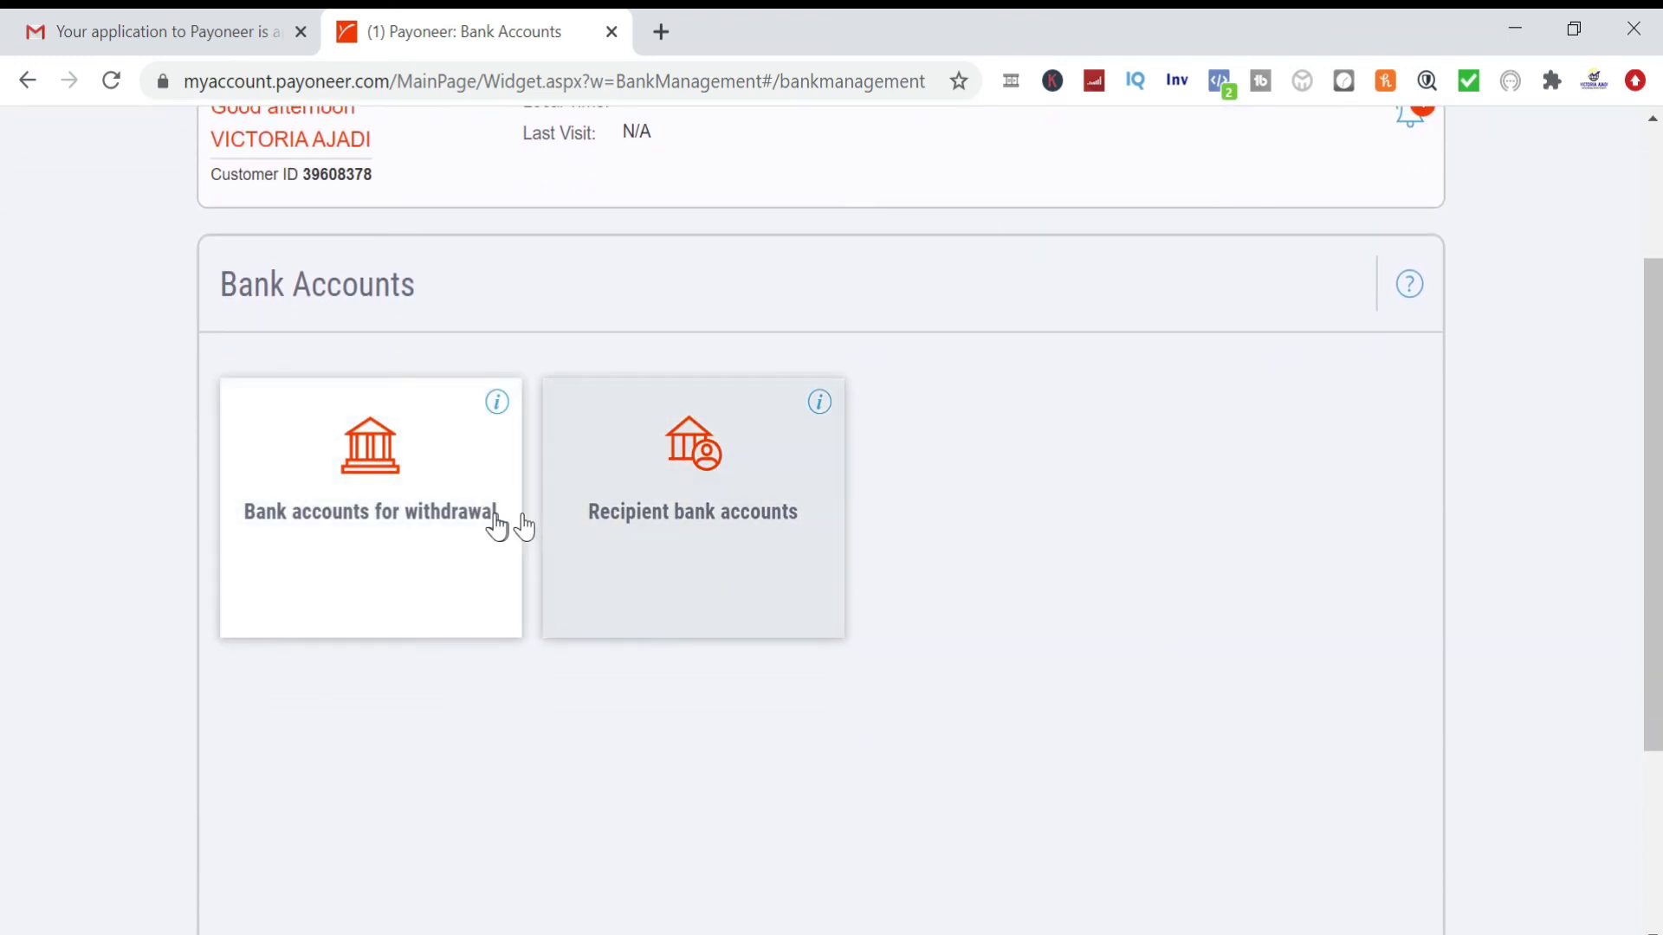
click(409, 520)
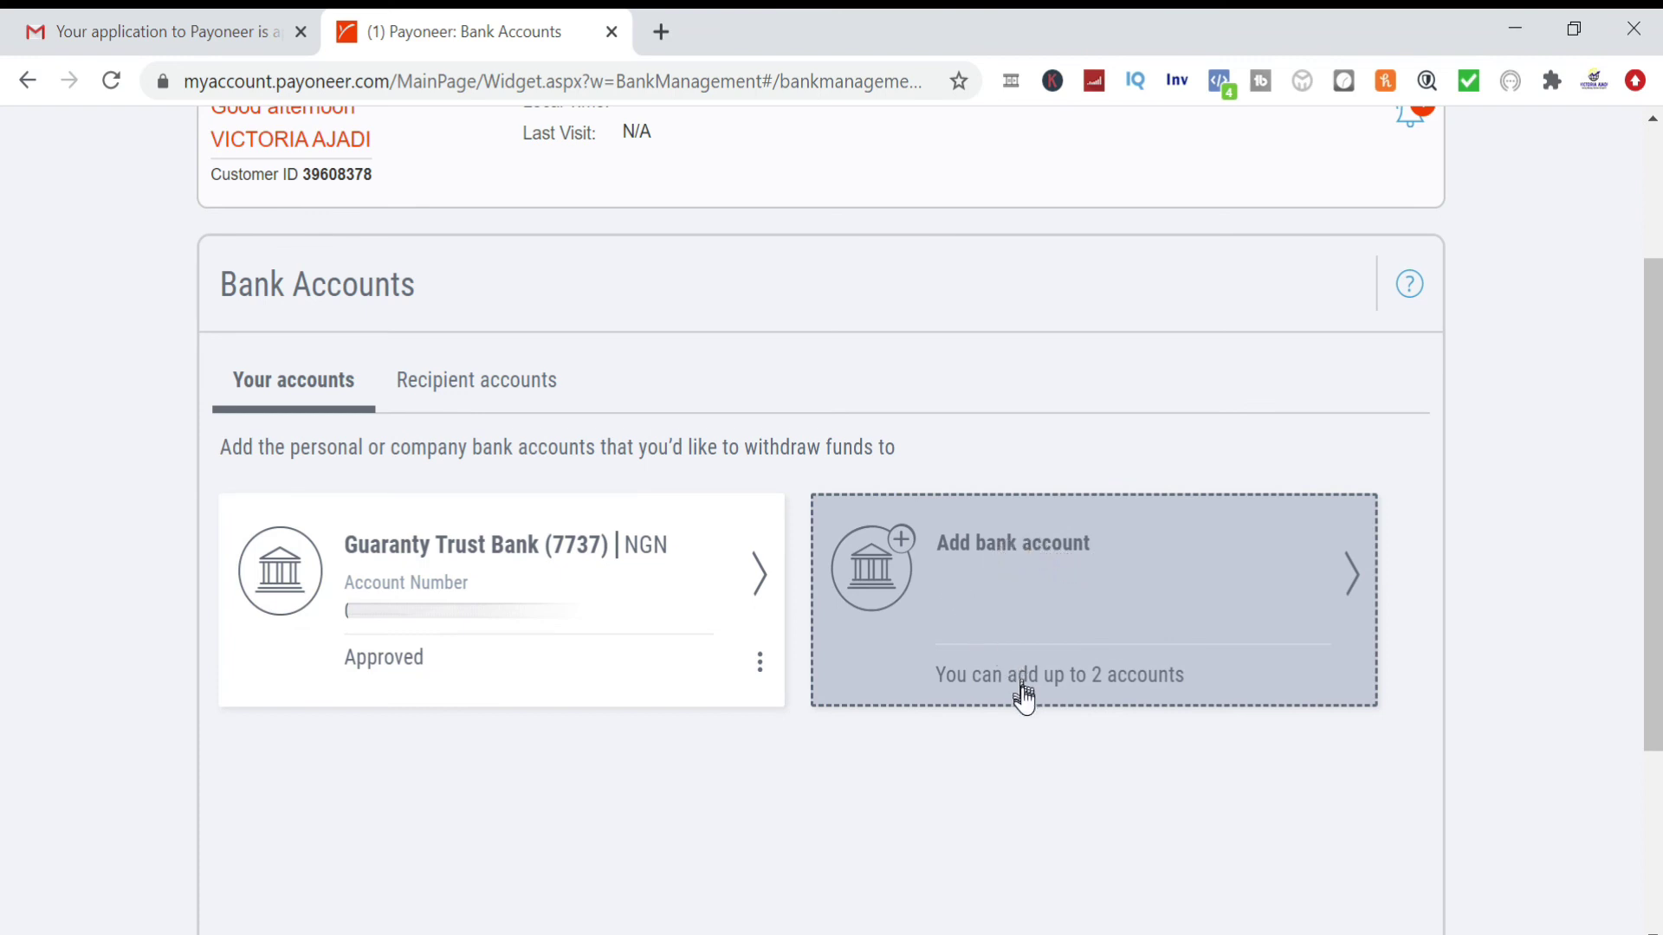
Start adding a new withdrawal bank account and browse the bank country list
click(906, 552)
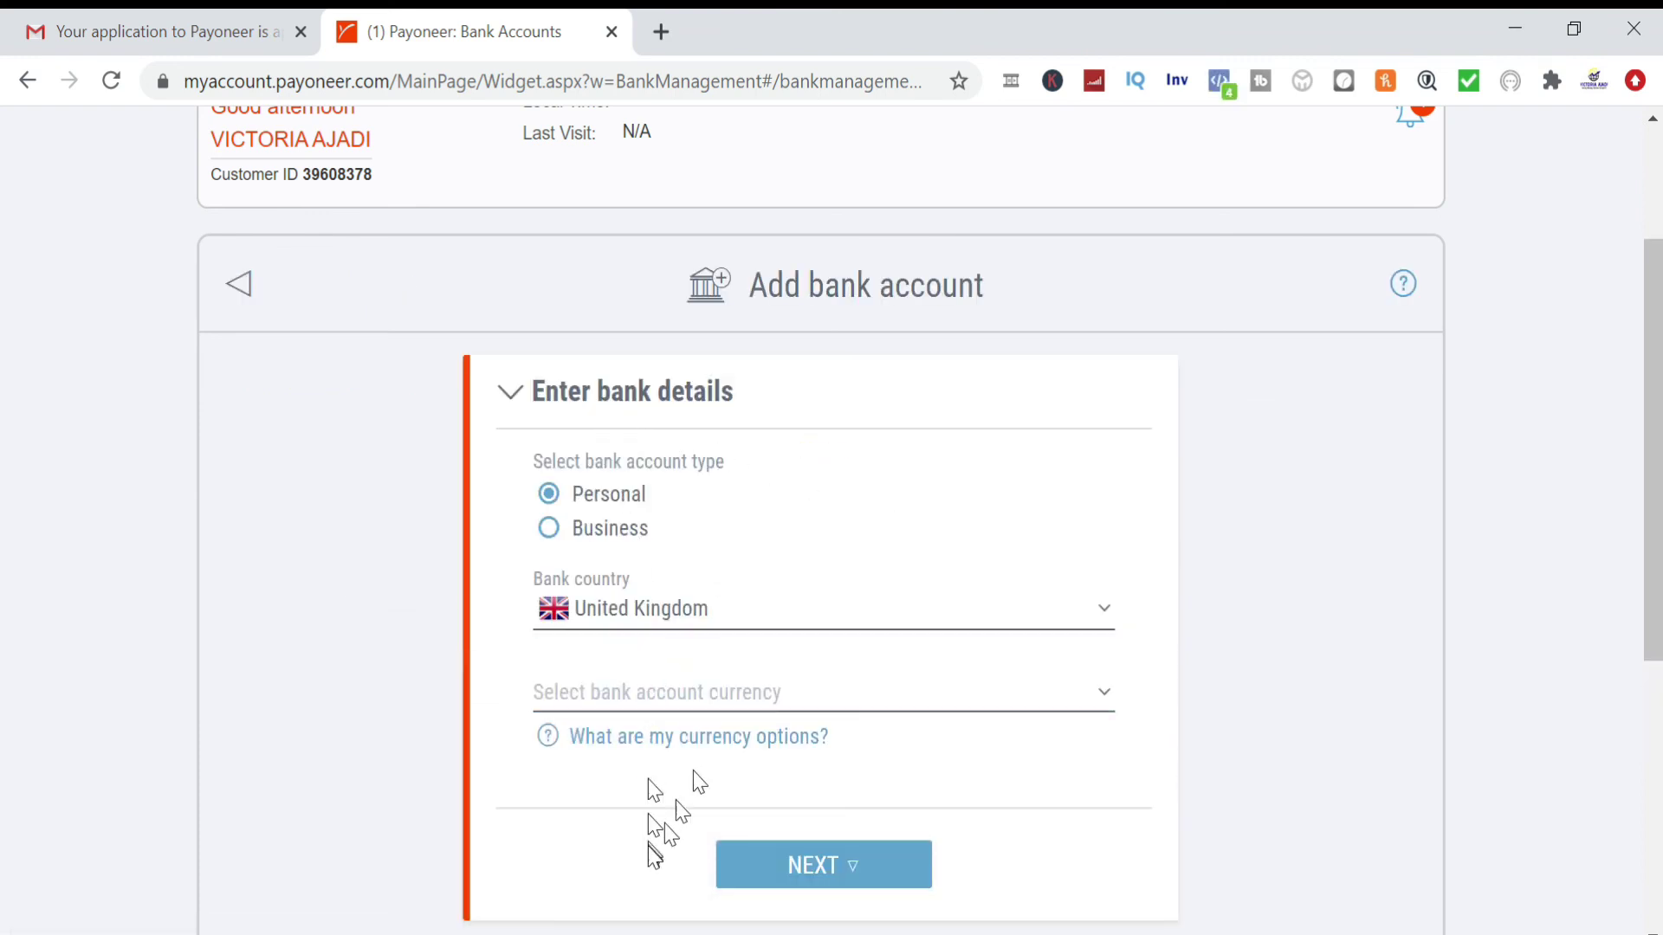
click(765, 613)
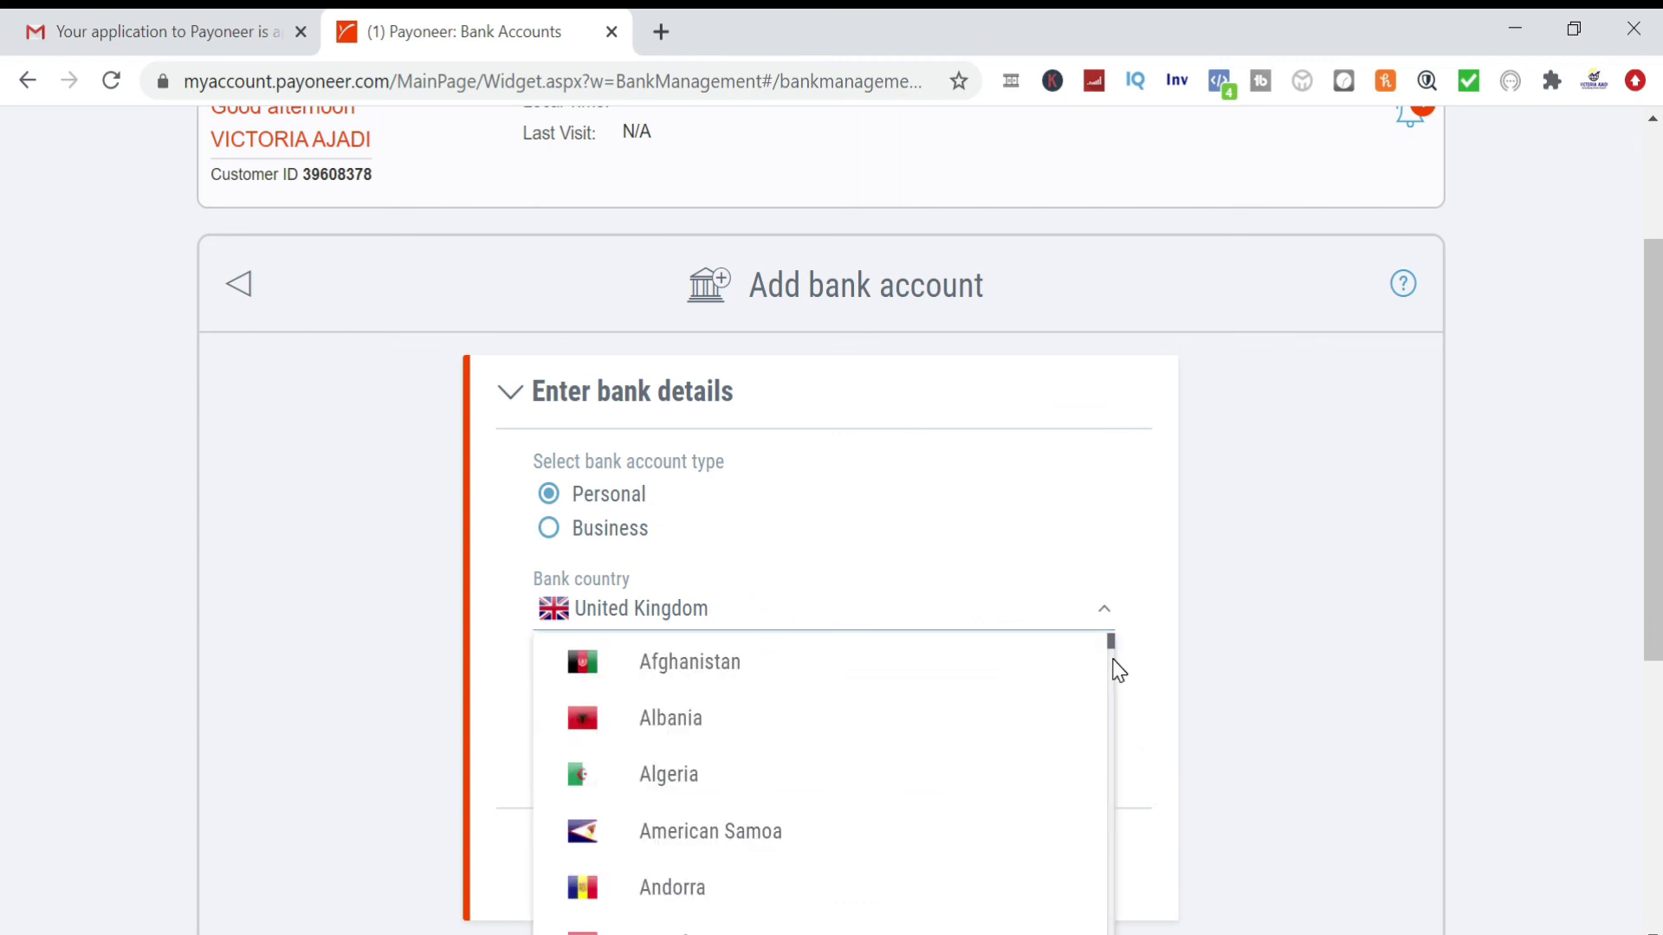
drag(1112, 656, 1108, 740)
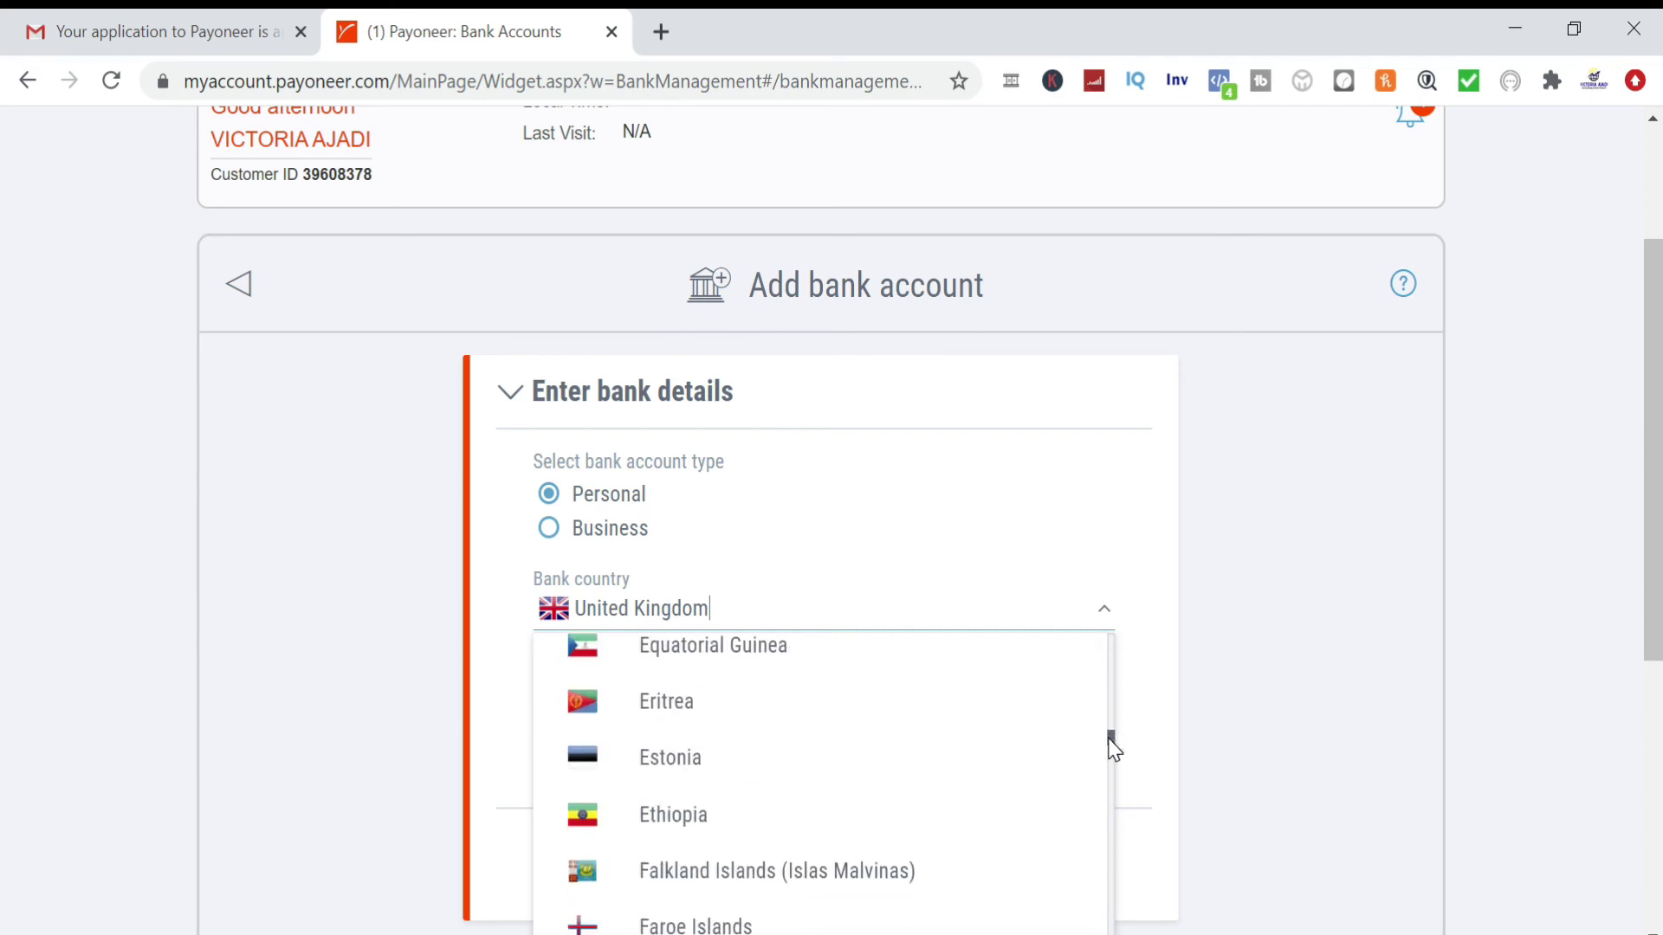
click(1280, 736)
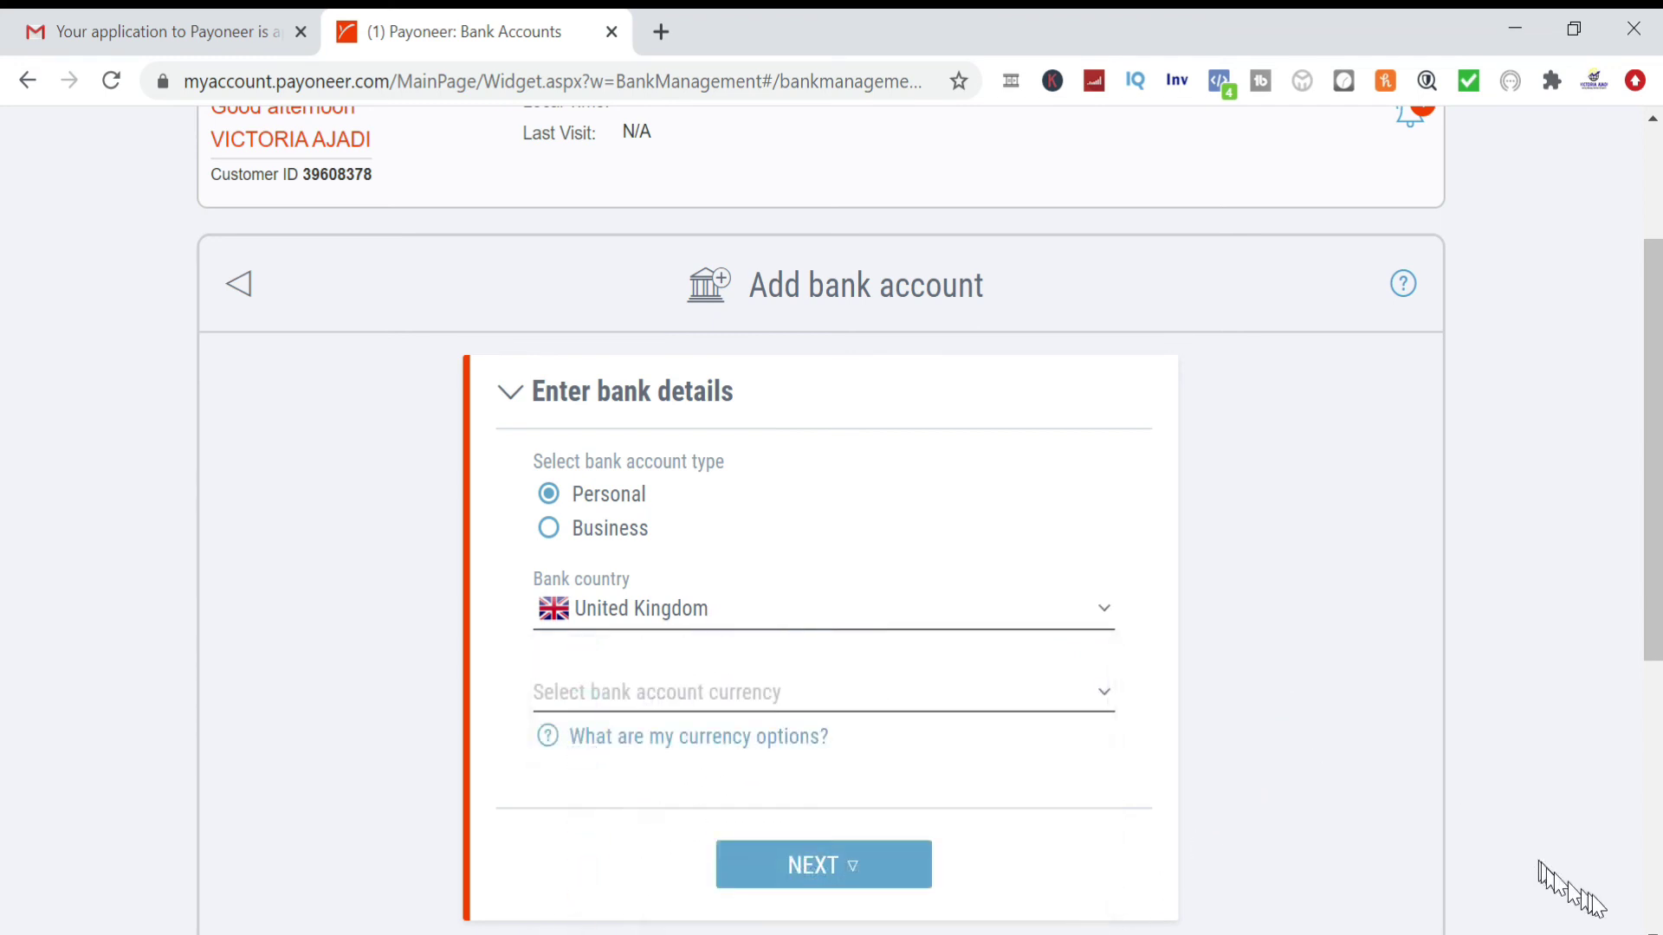
click(1652, 931)
click(1653, 932)
click(1653, 931)
click(1653, 932)
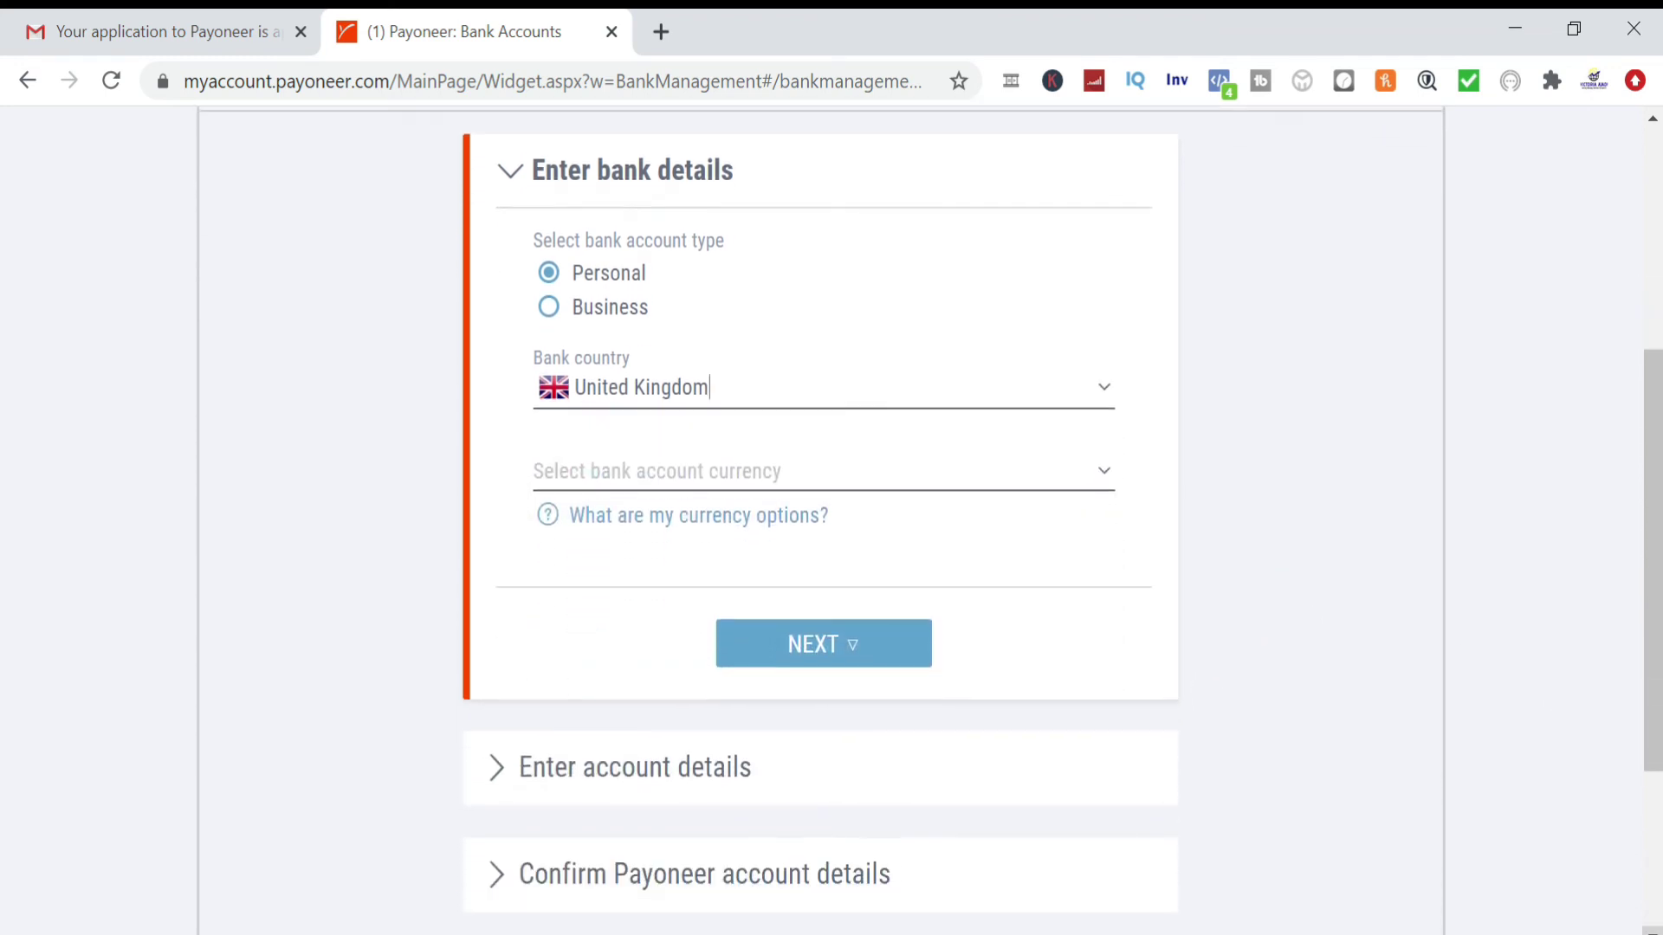
Set the bank country to Nigeria and the account currency to NGN
click(608, 477)
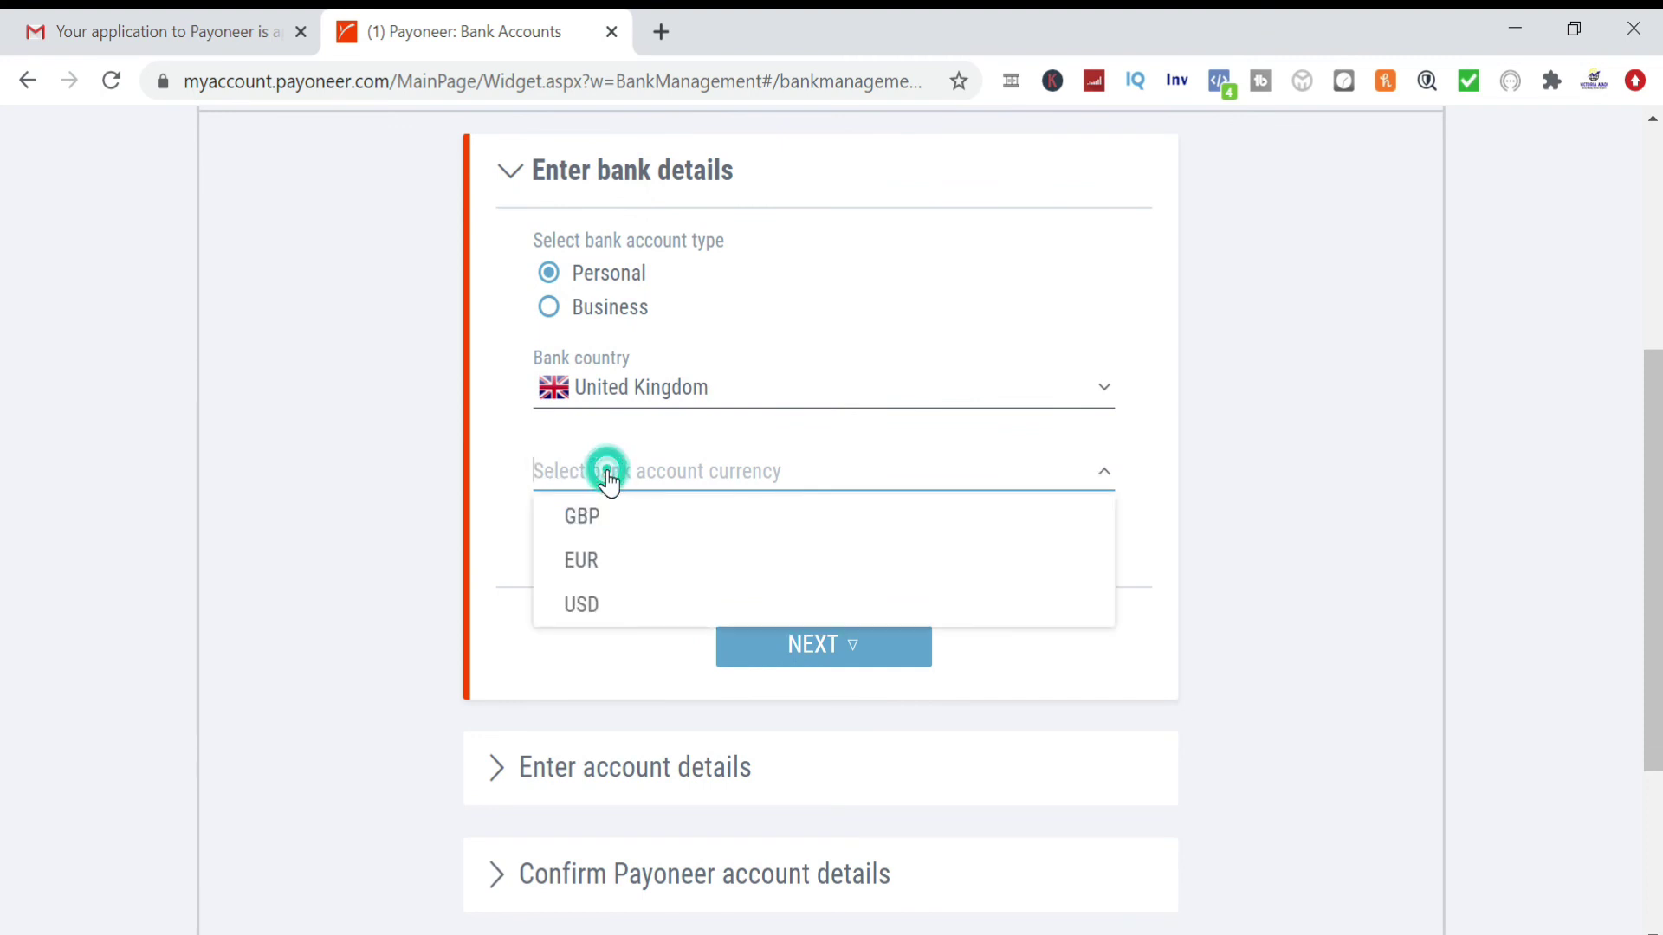
click(712, 401)
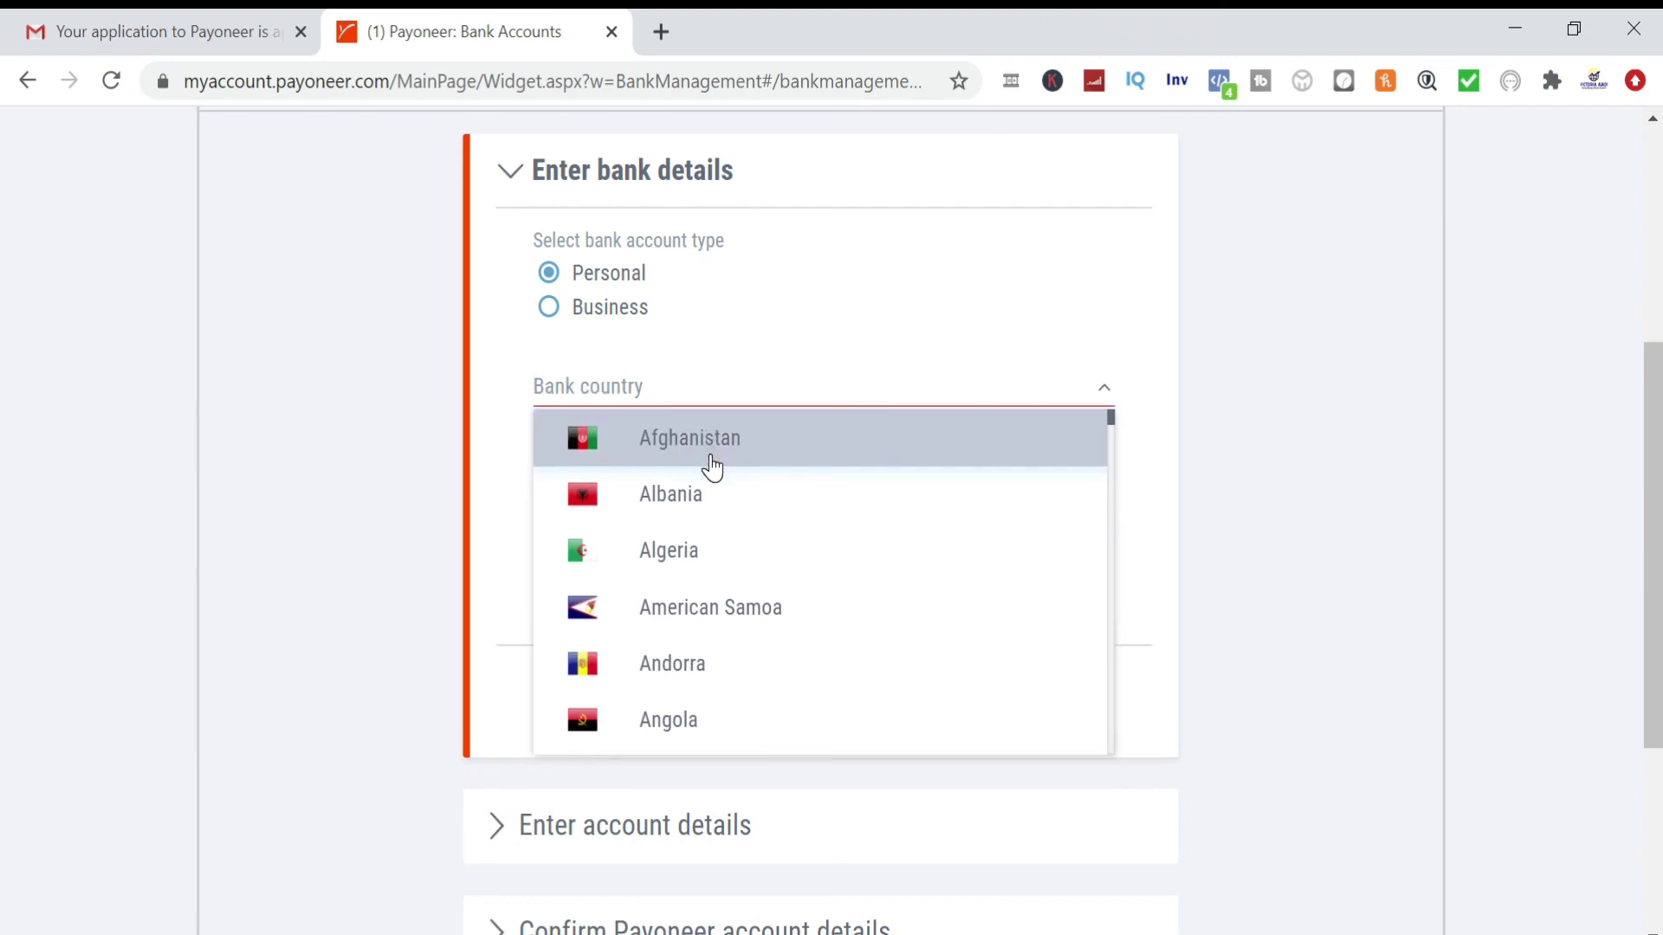
text(NI)
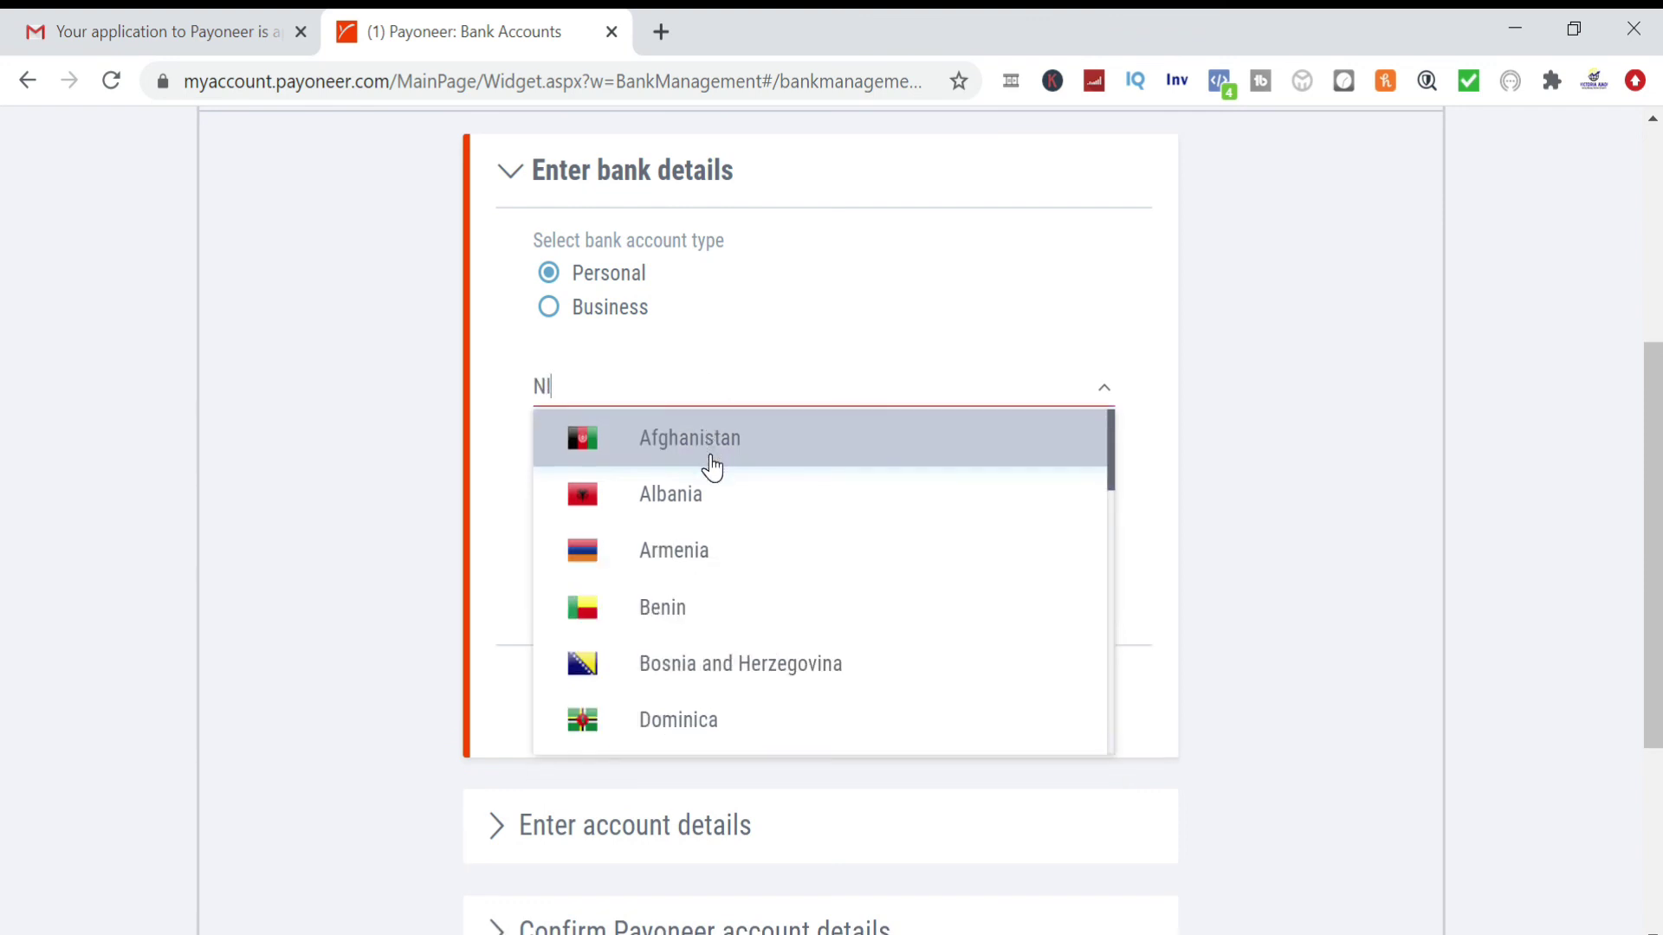
text(G)
click(696, 496)
click(692, 483)
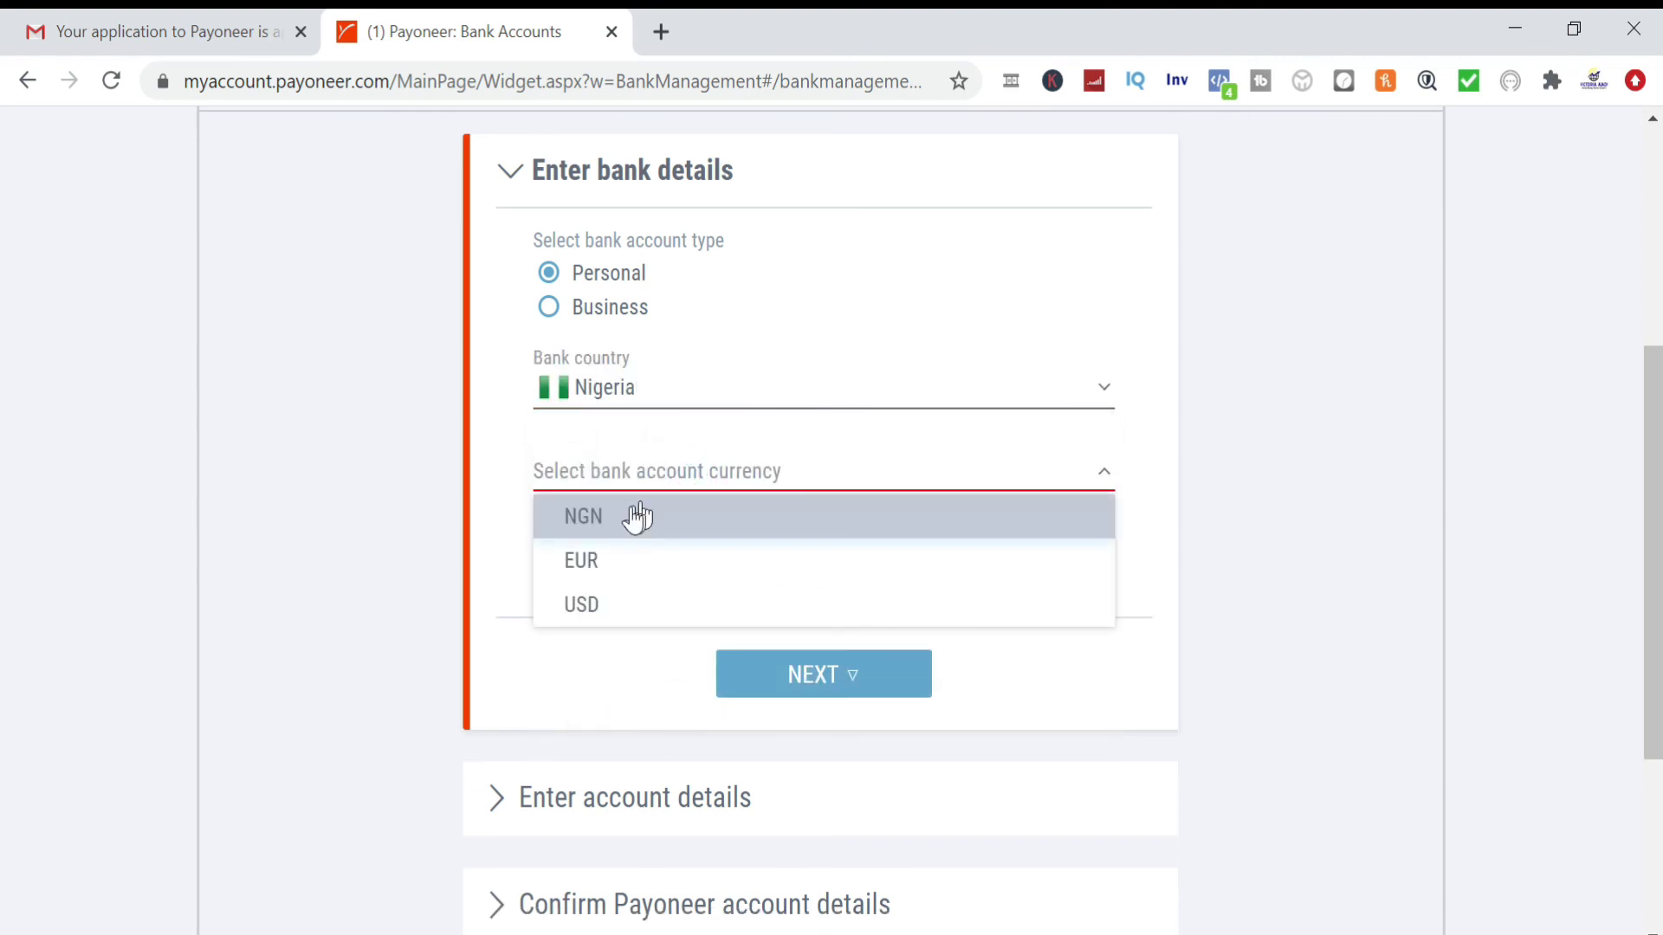
click(615, 534)
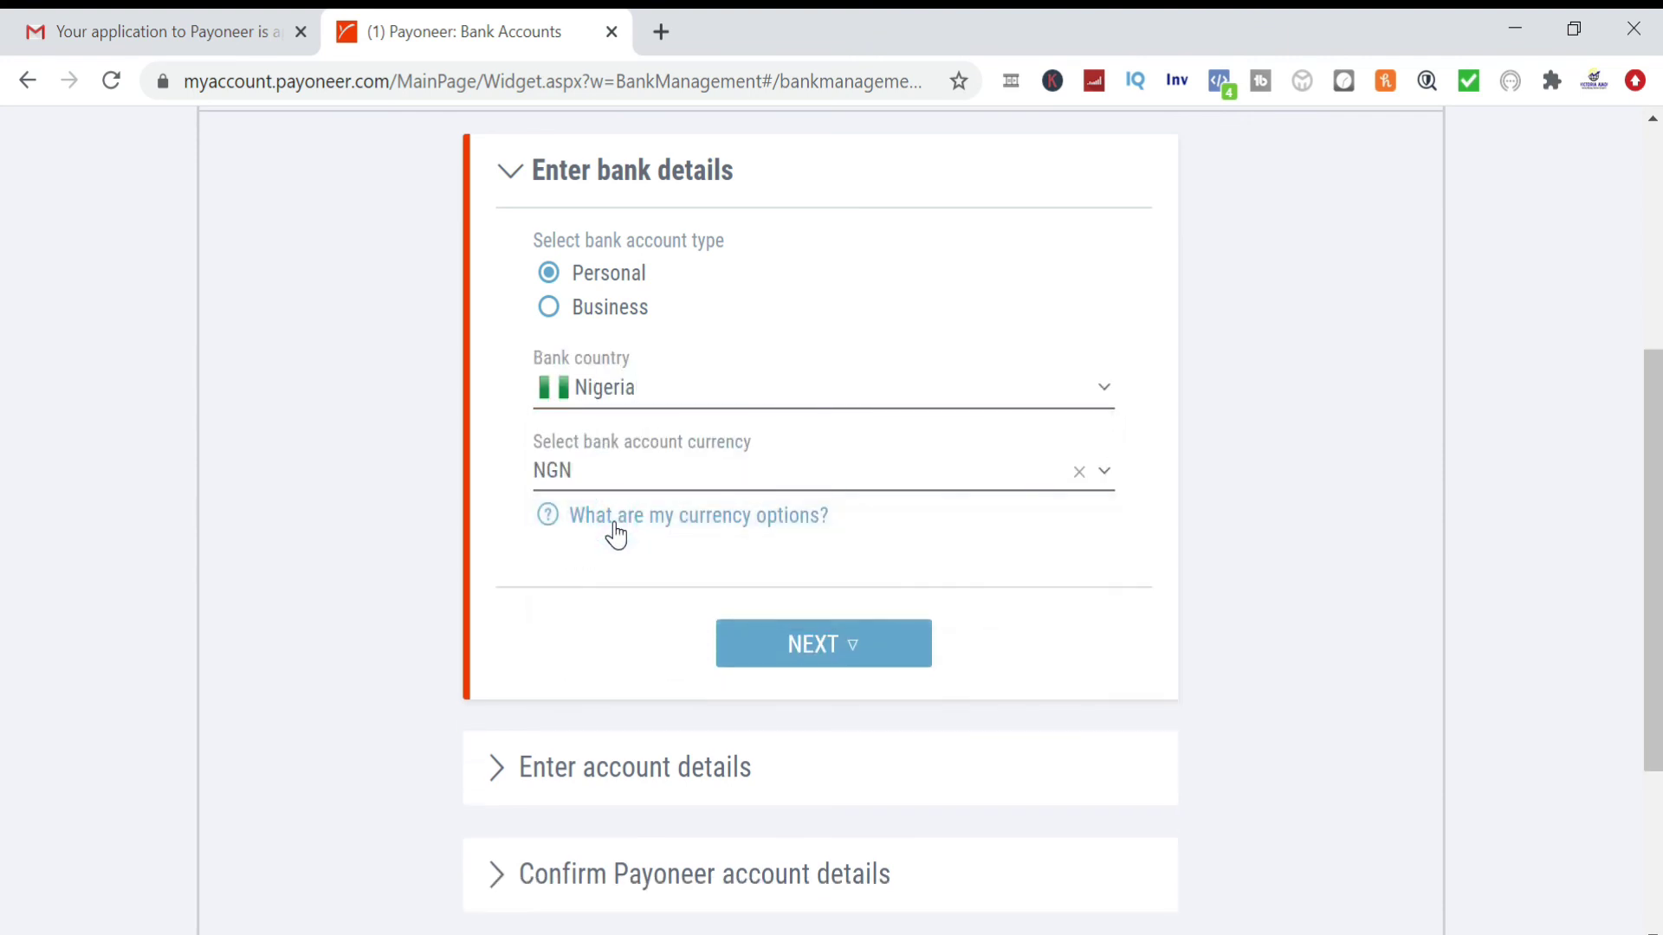
click(632, 485)
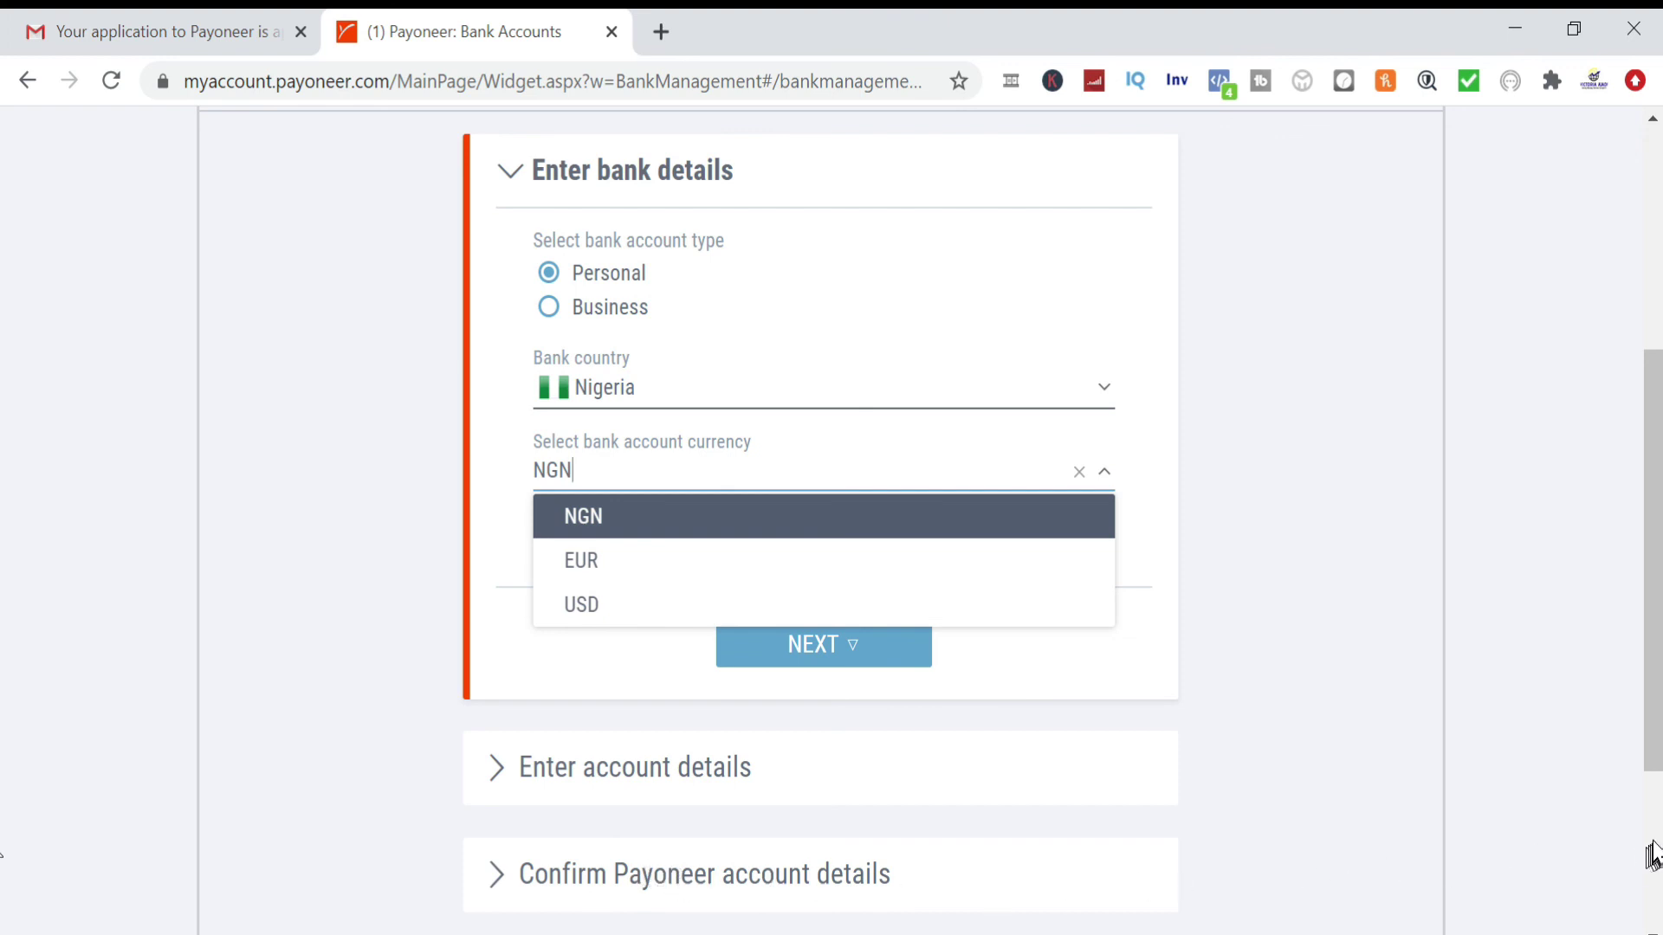
scroll(1651, 856, down, 3)
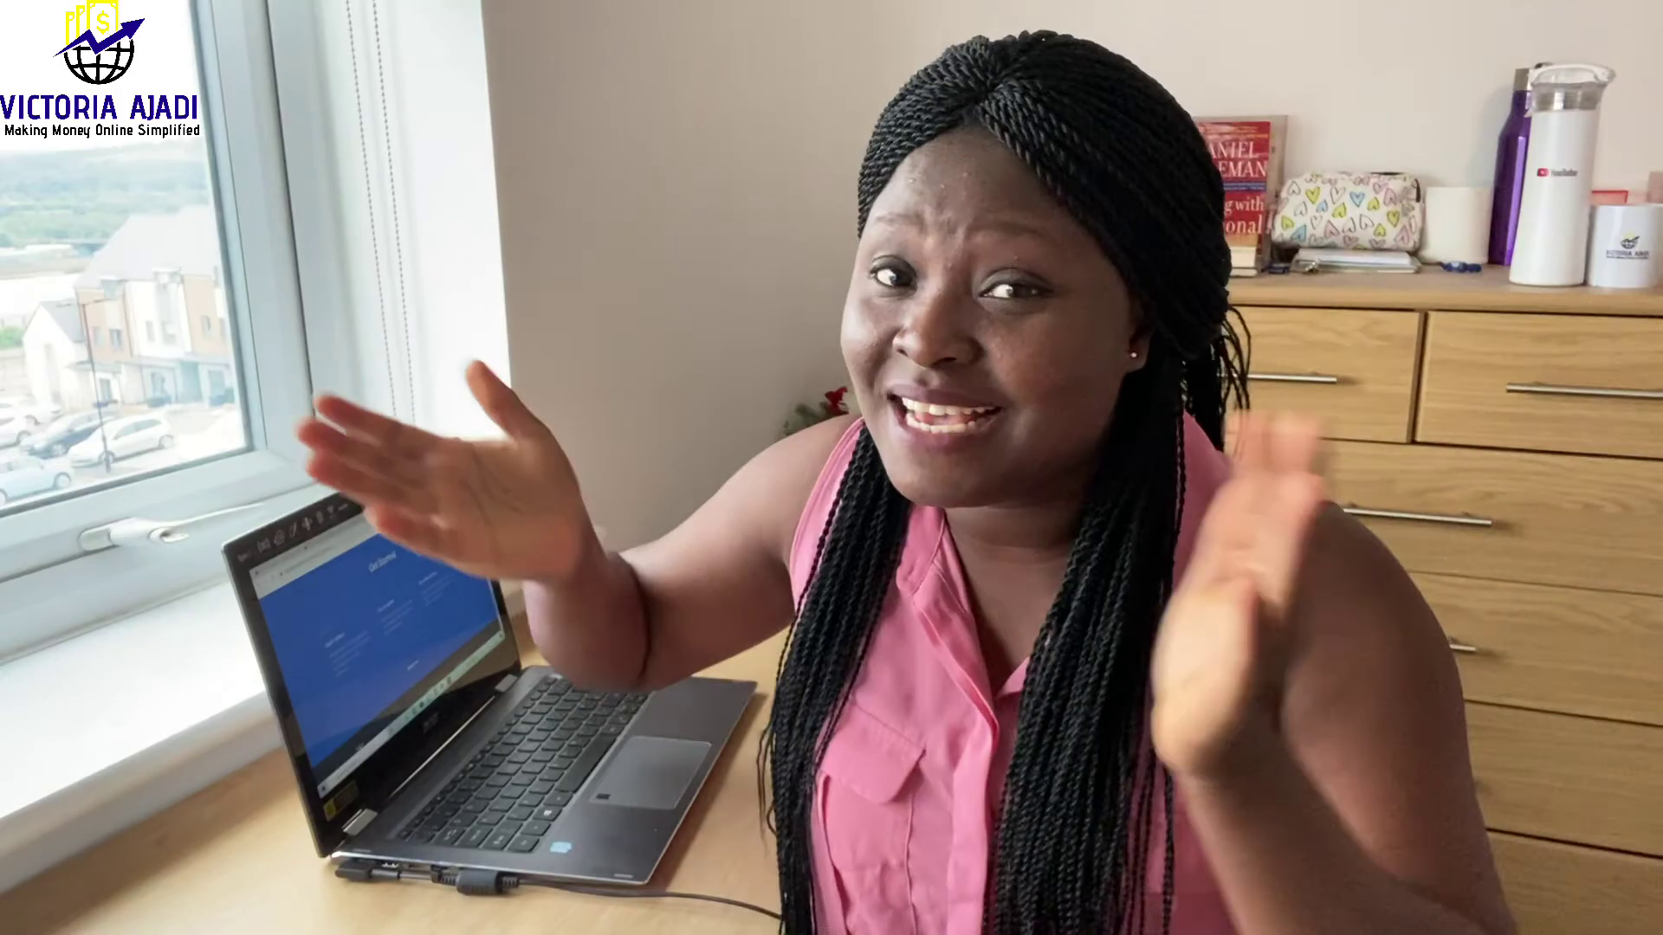